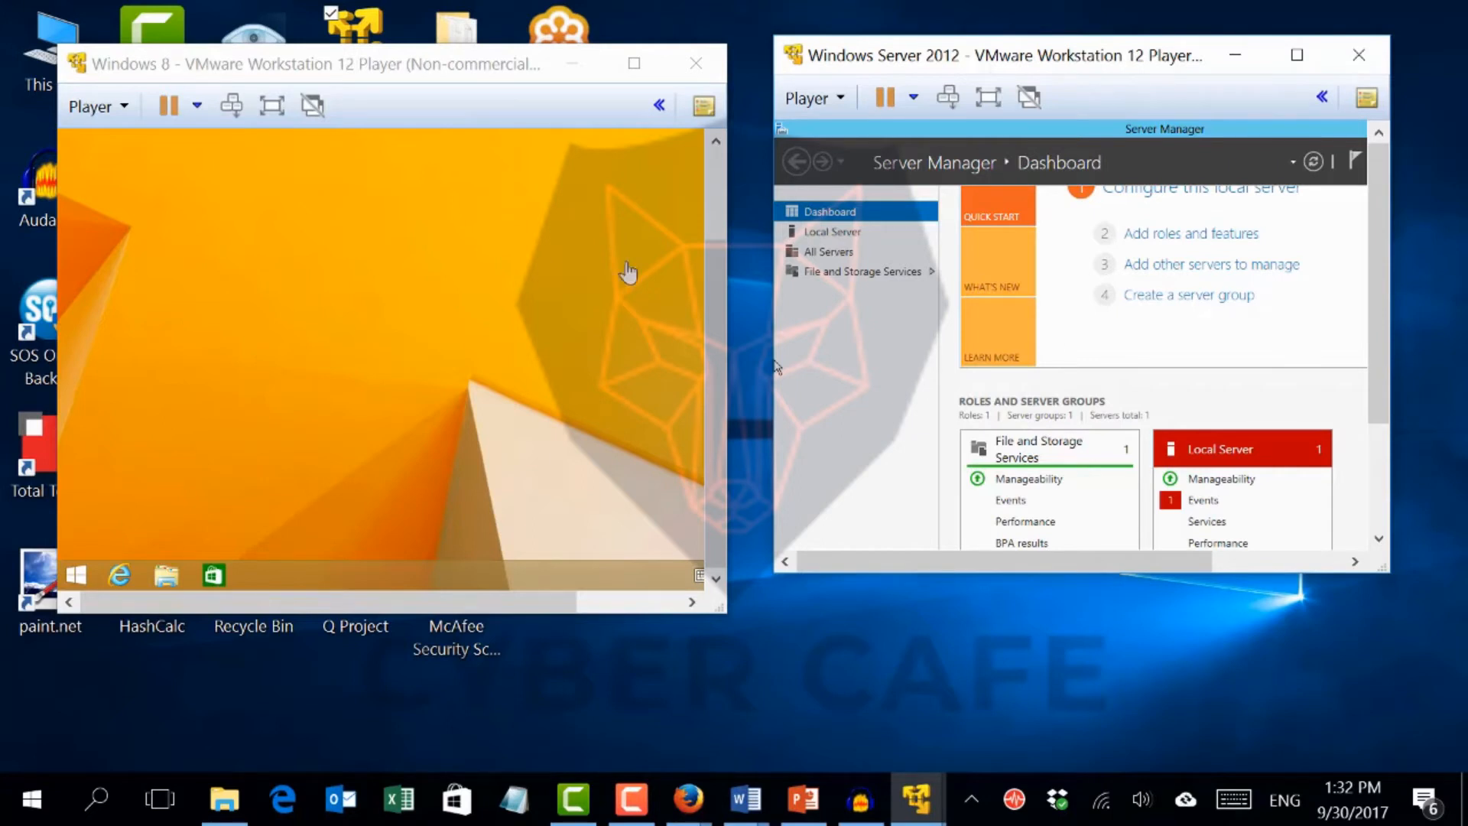
# Switch to the Firefox window and search Google for download kali linux
pyautogui.moveTo(704, 809)
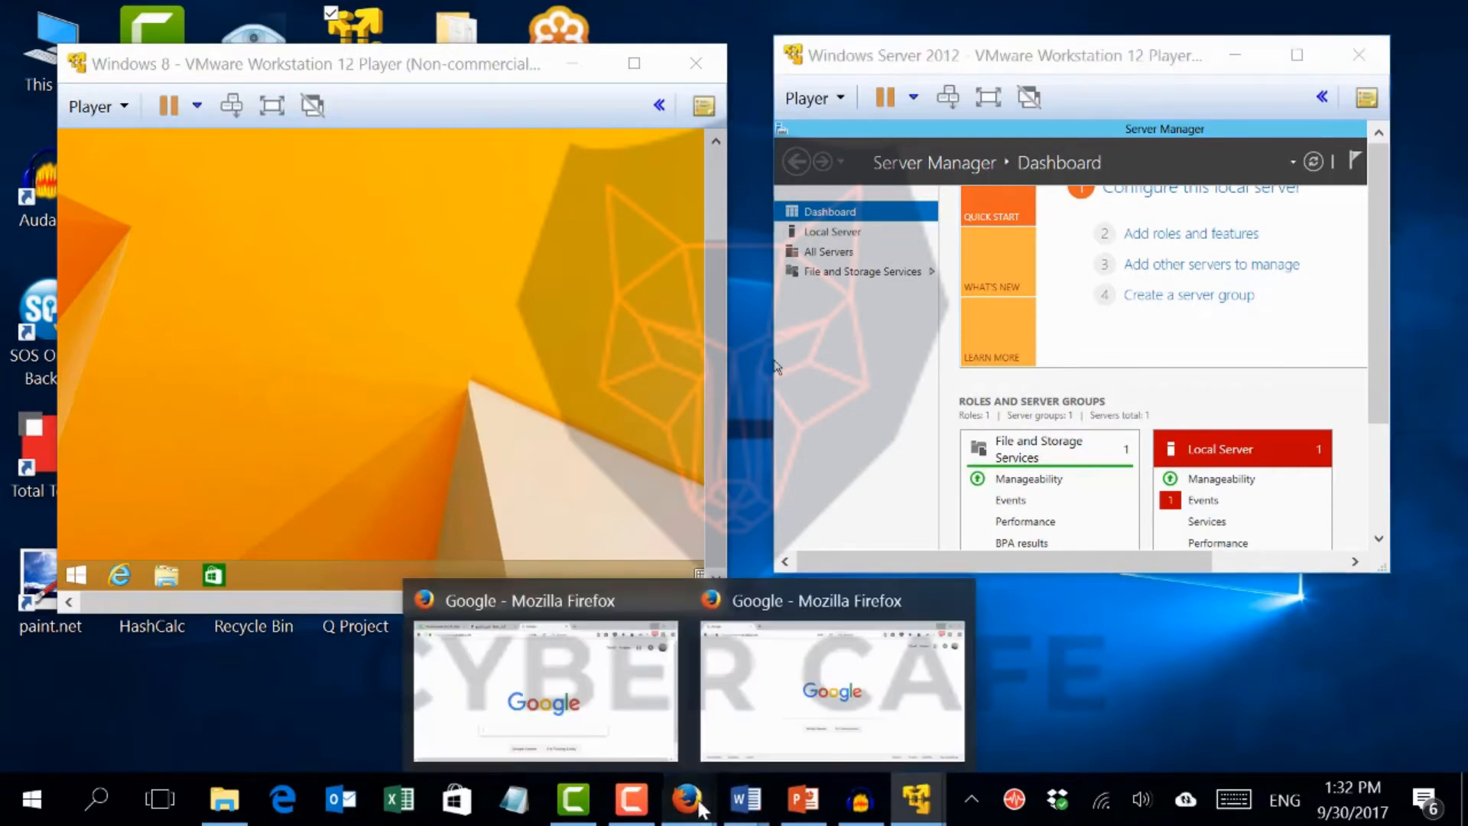
pyautogui.click(748, 713)
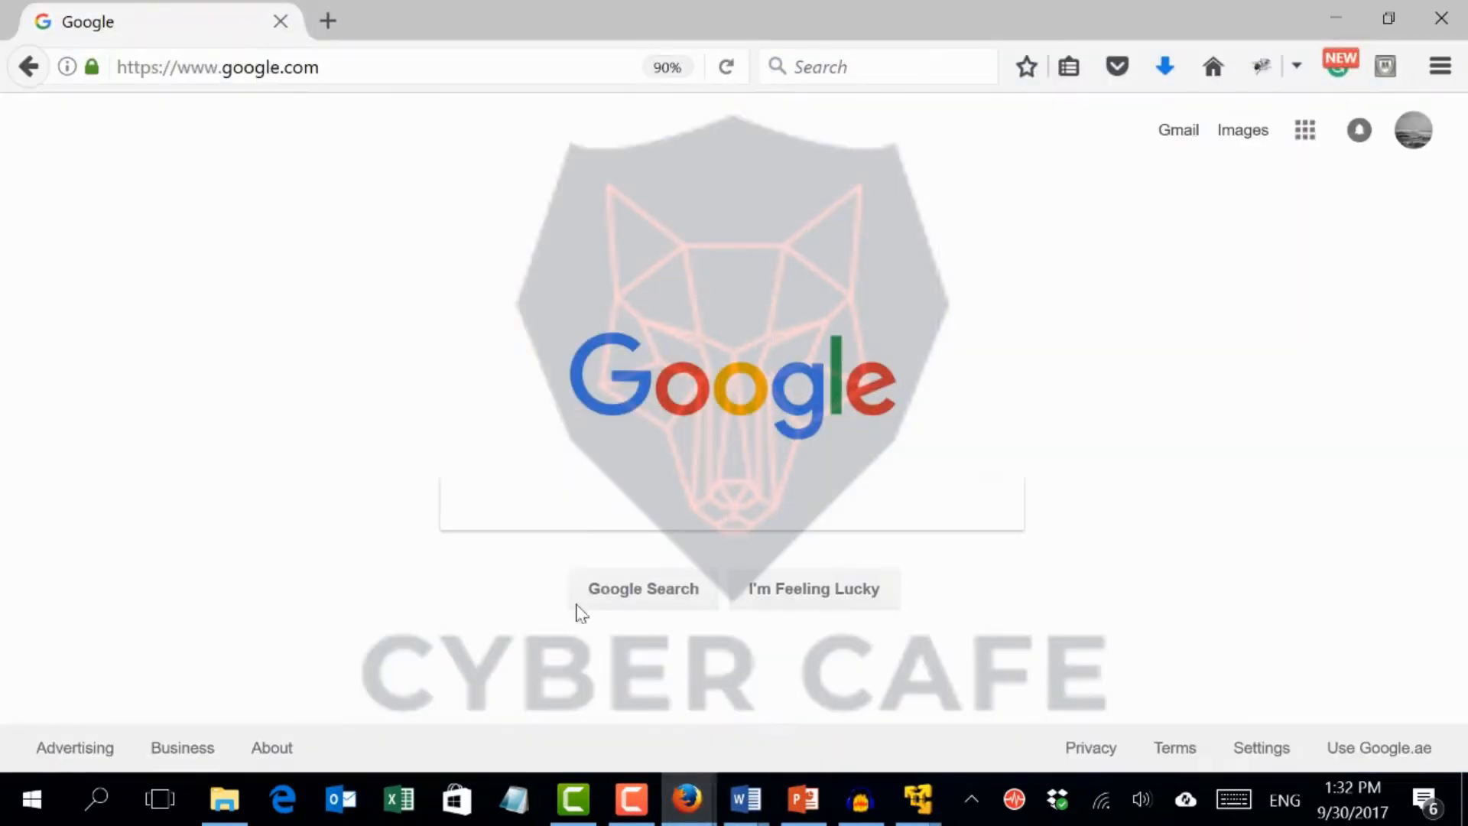
pyautogui.click(470, 514)
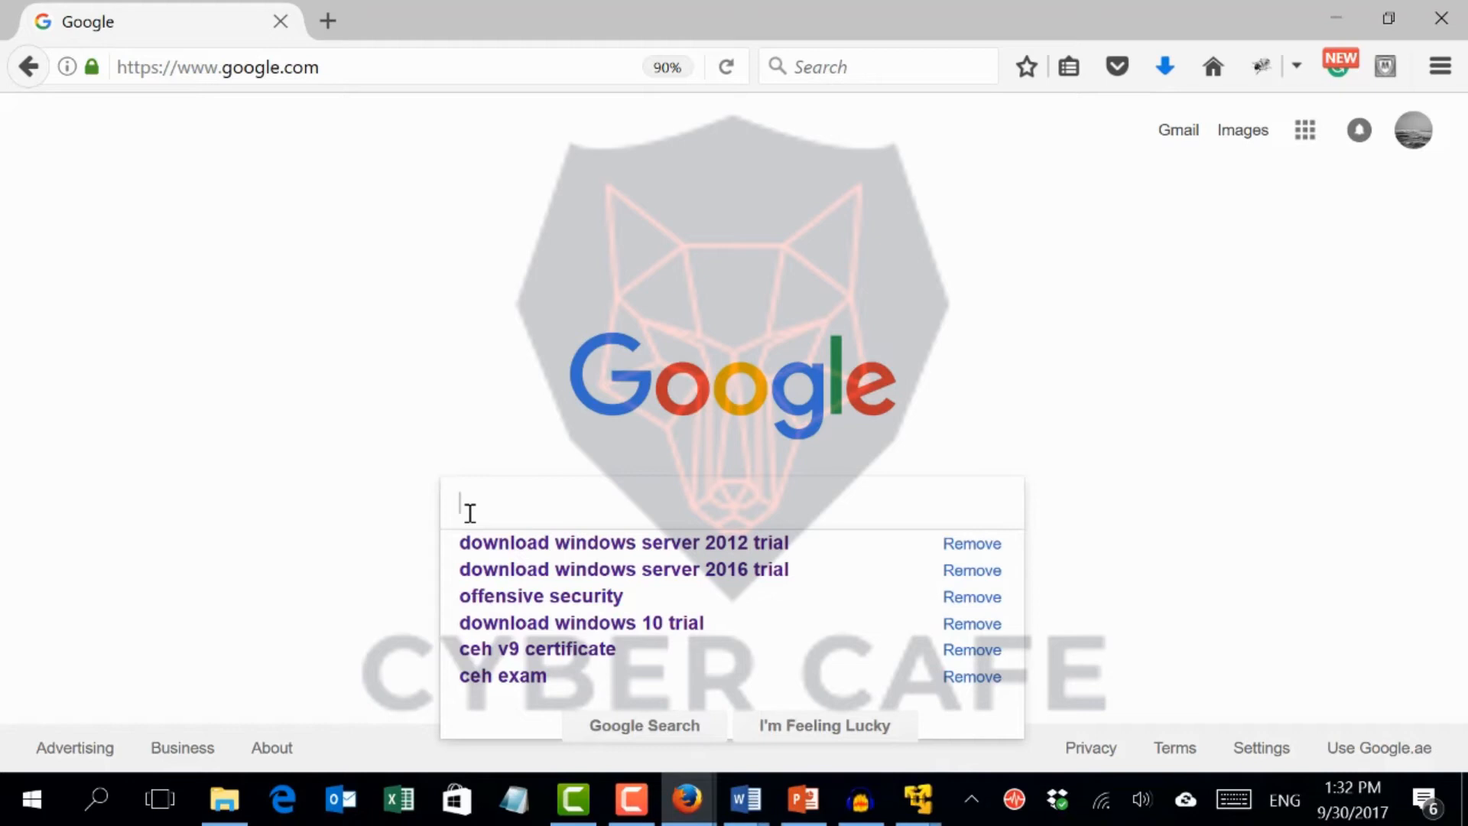
pyautogui.write('dow')
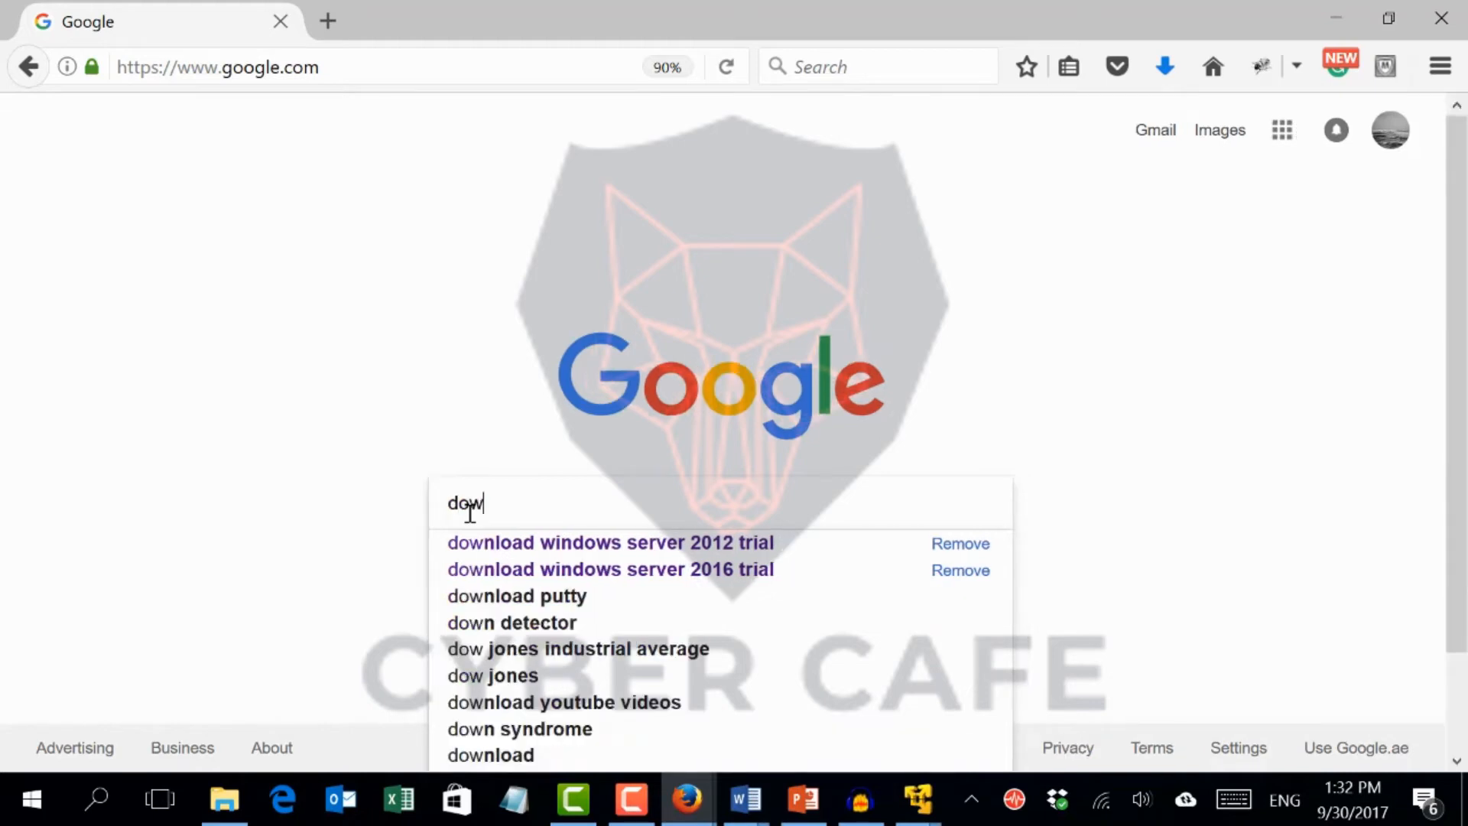
pyautogui.write('nload ')
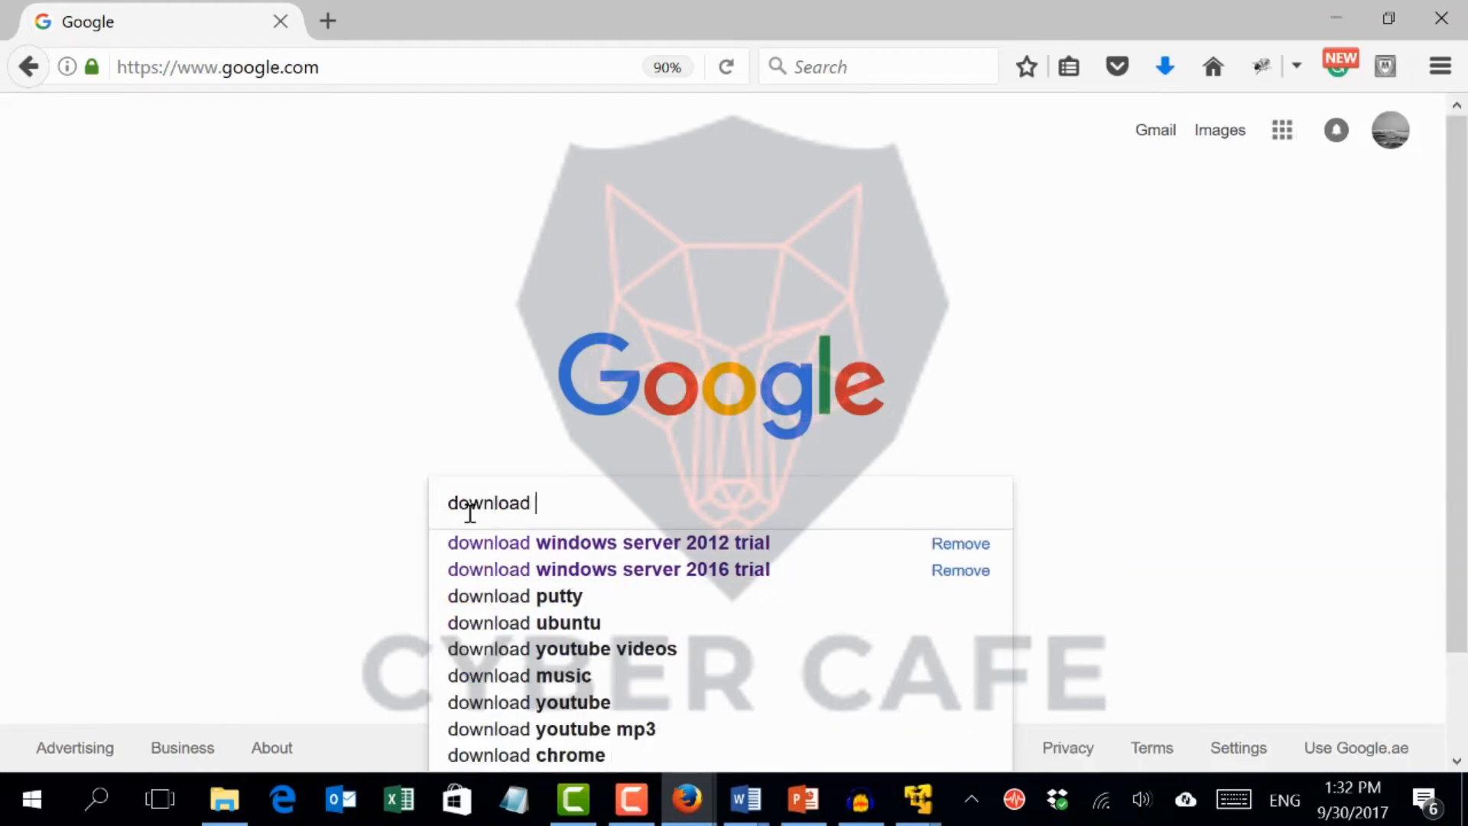
pyautogui.write('kal')
pyautogui.press('Down')
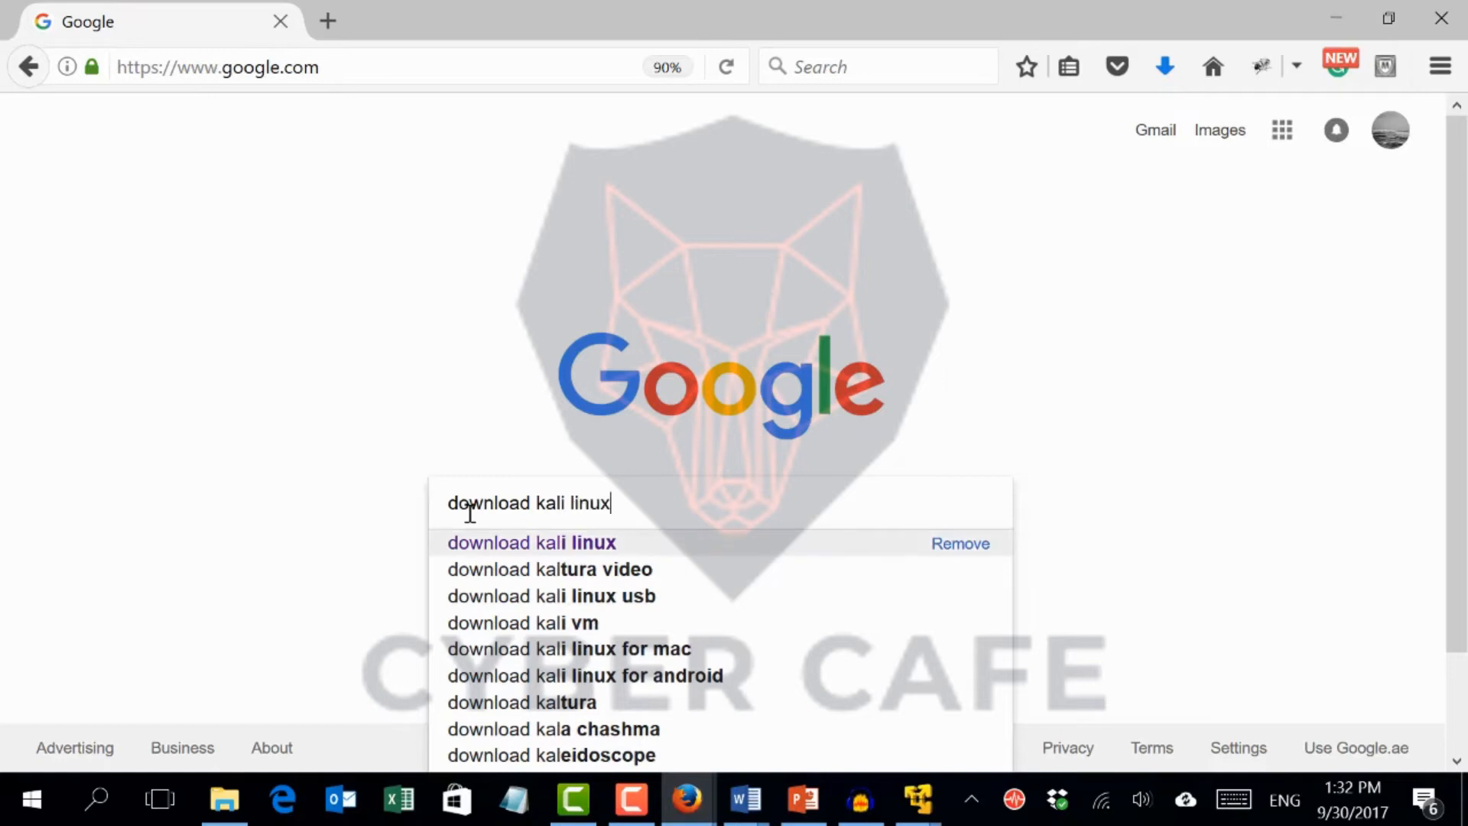
pyautogui.press('Return')
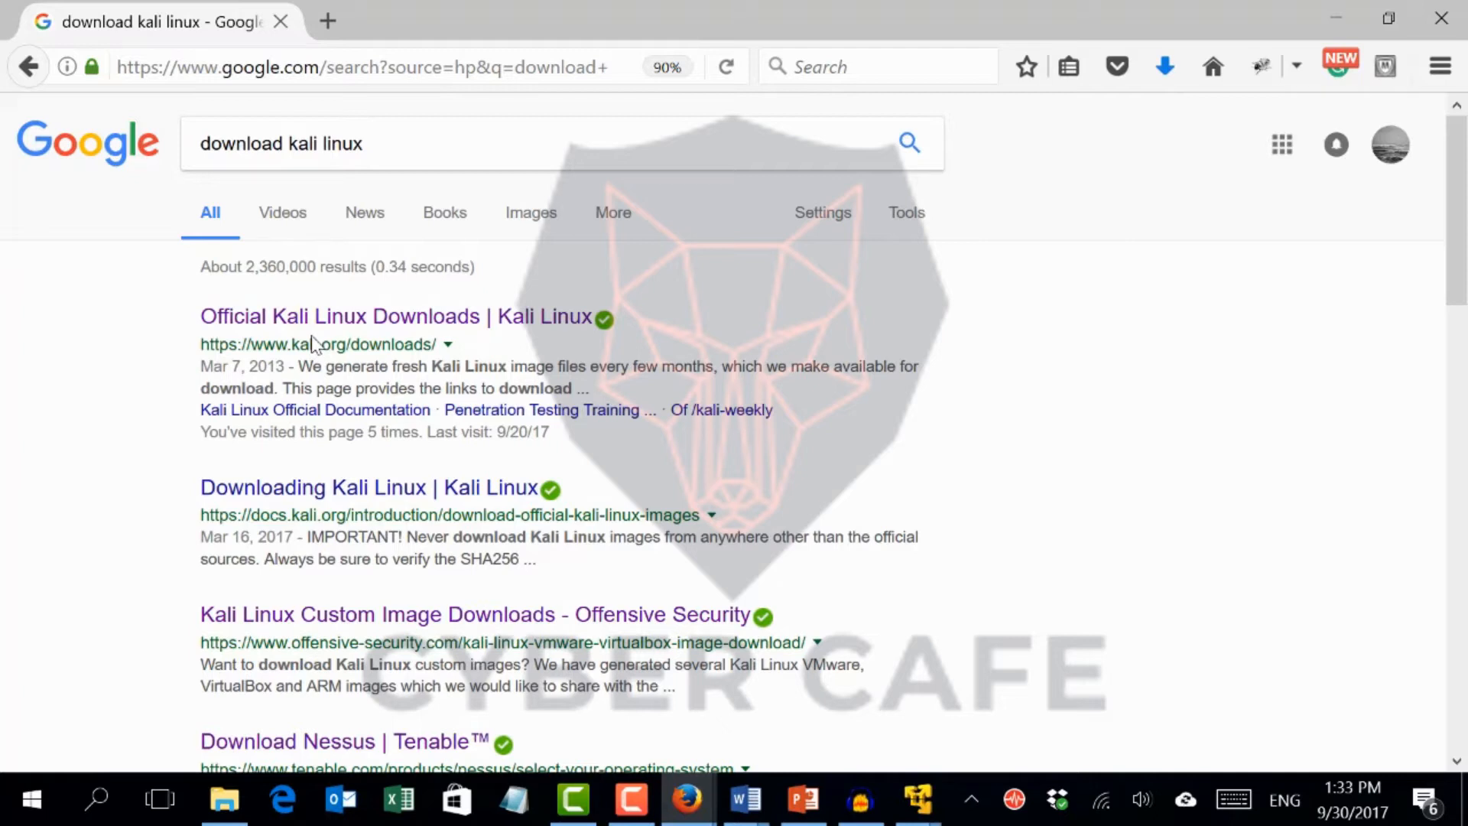
# Open the official Kali Linux downloads result and review the table of image downloads
pyautogui.click(331, 321)
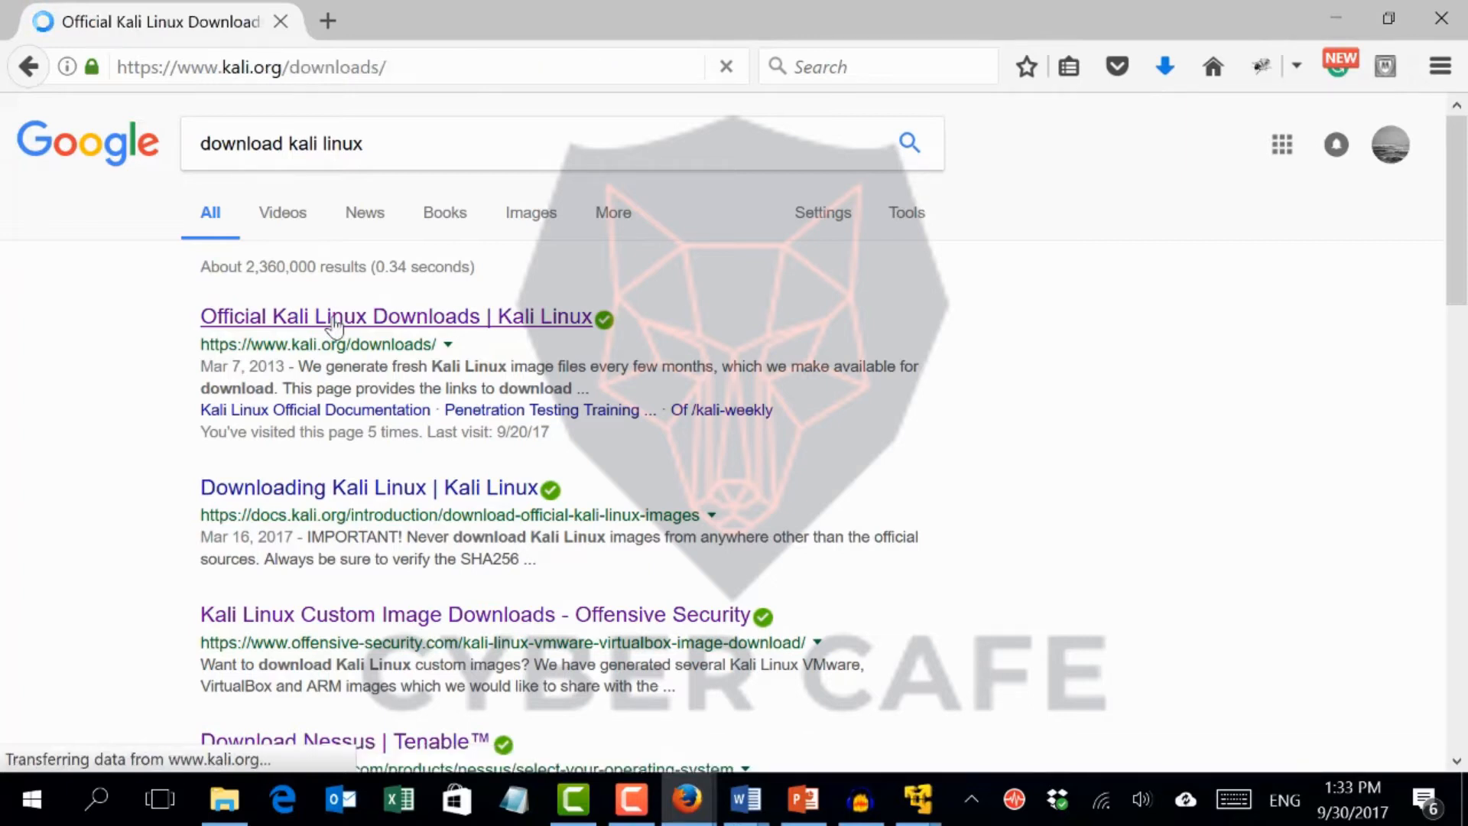
pyautogui.scroll(-3, 334, 317)
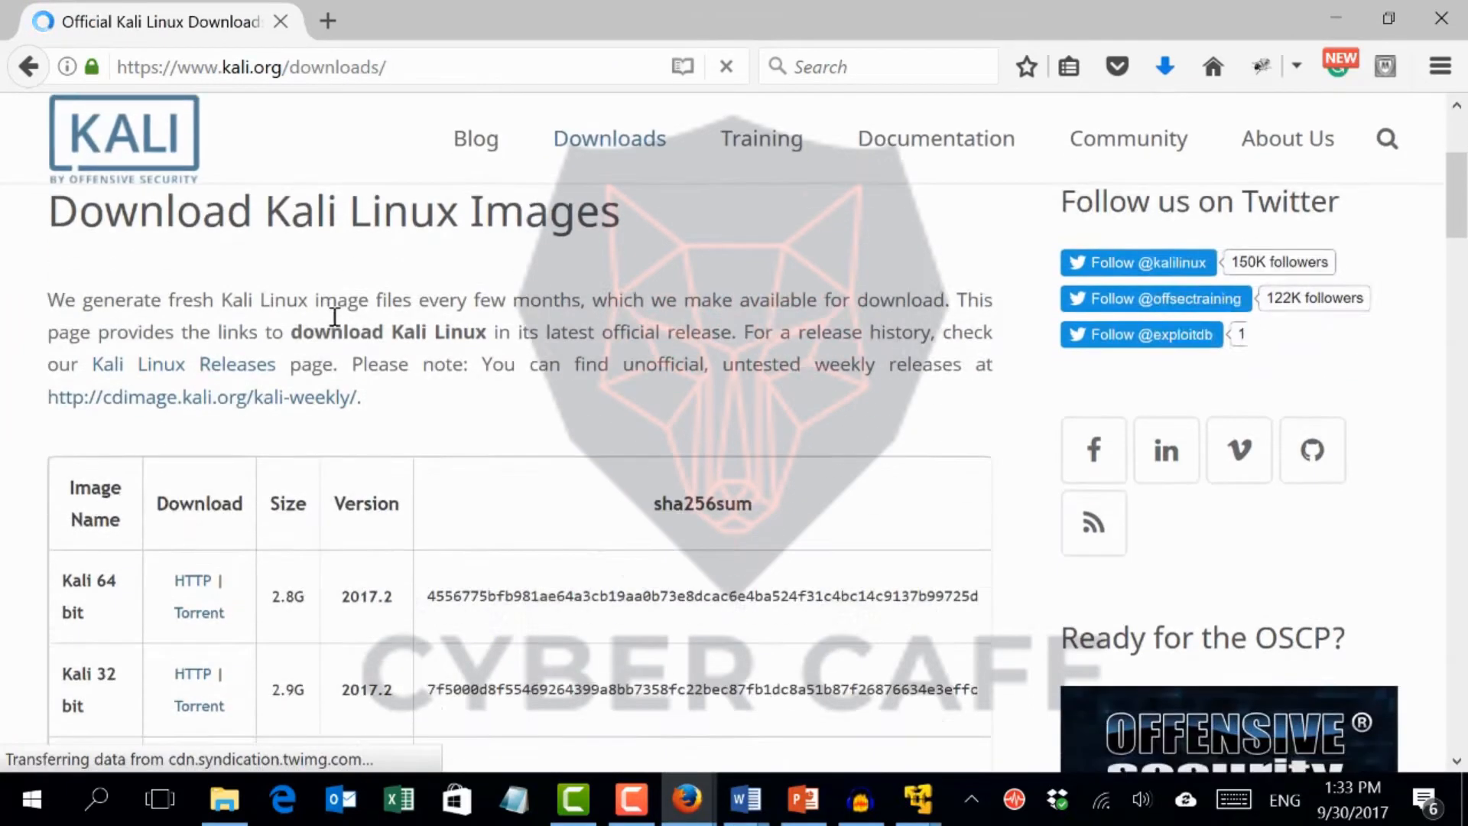
pyautogui.scroll(-1, 334, 317)
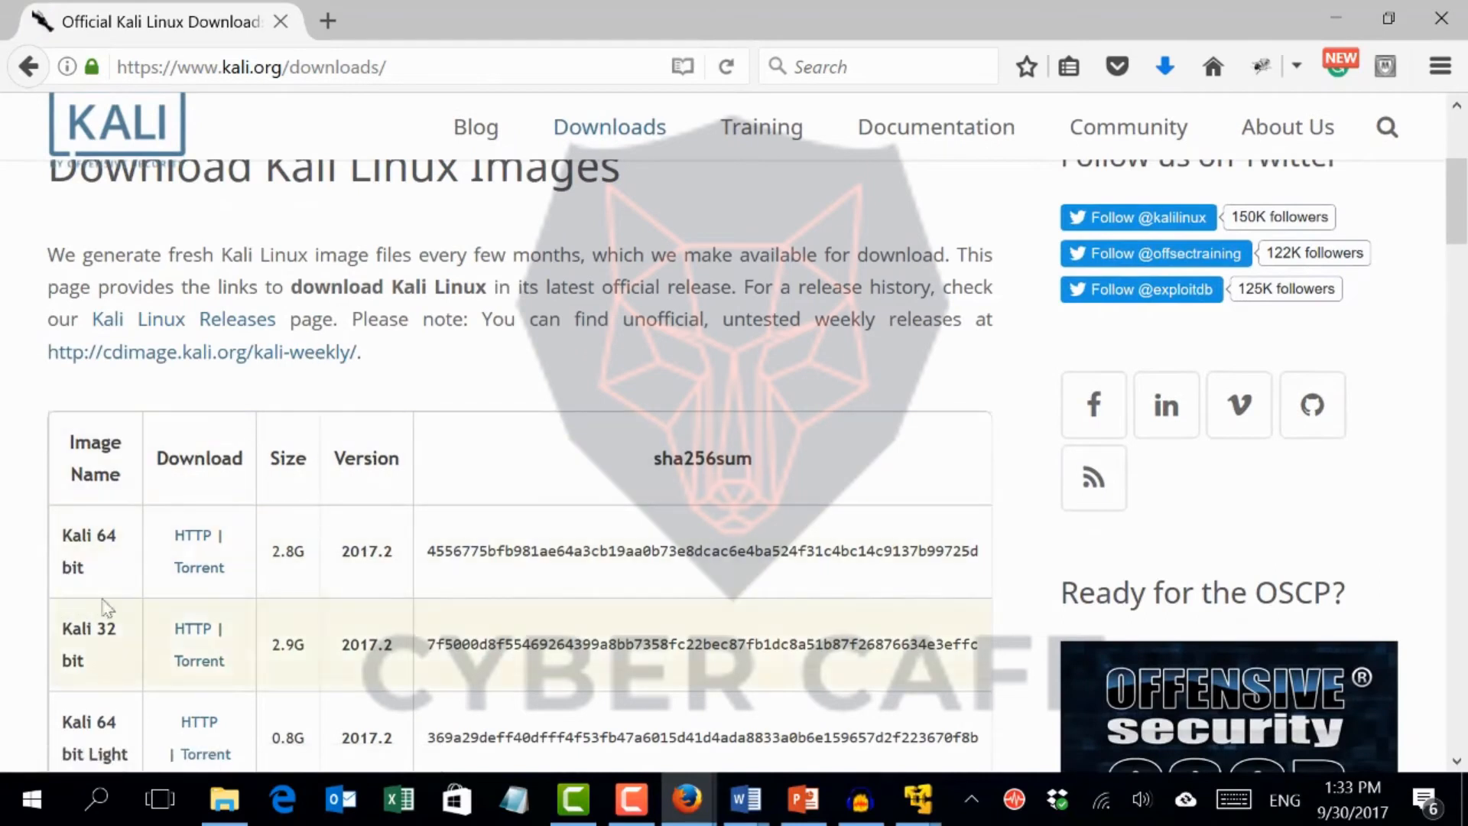
pyautogui.scroll(-2, 44, 609)
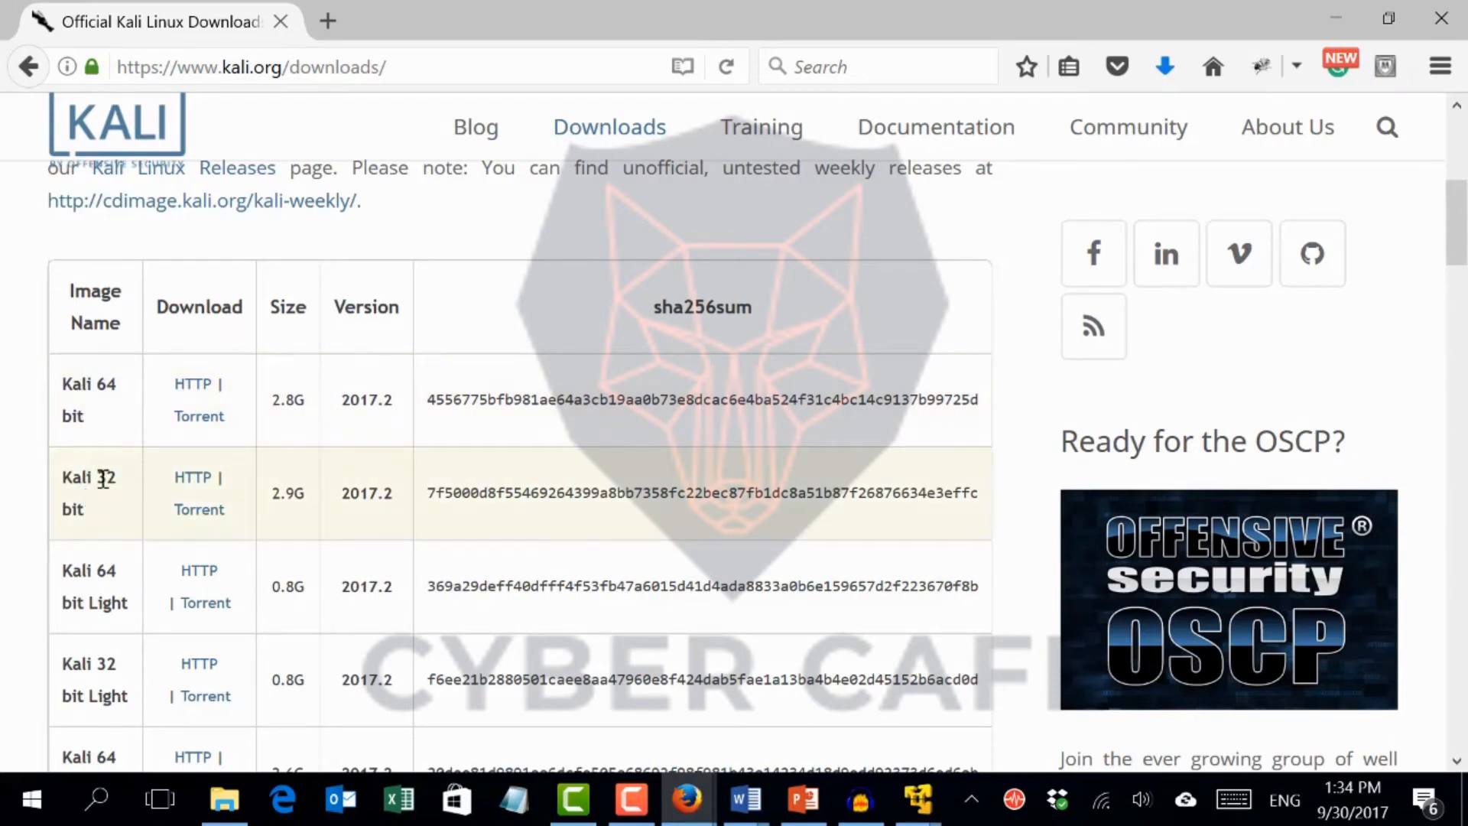
# Open This PC's system properties to check the computer's system type, then close the window
pyautogui.click(1320, 11)
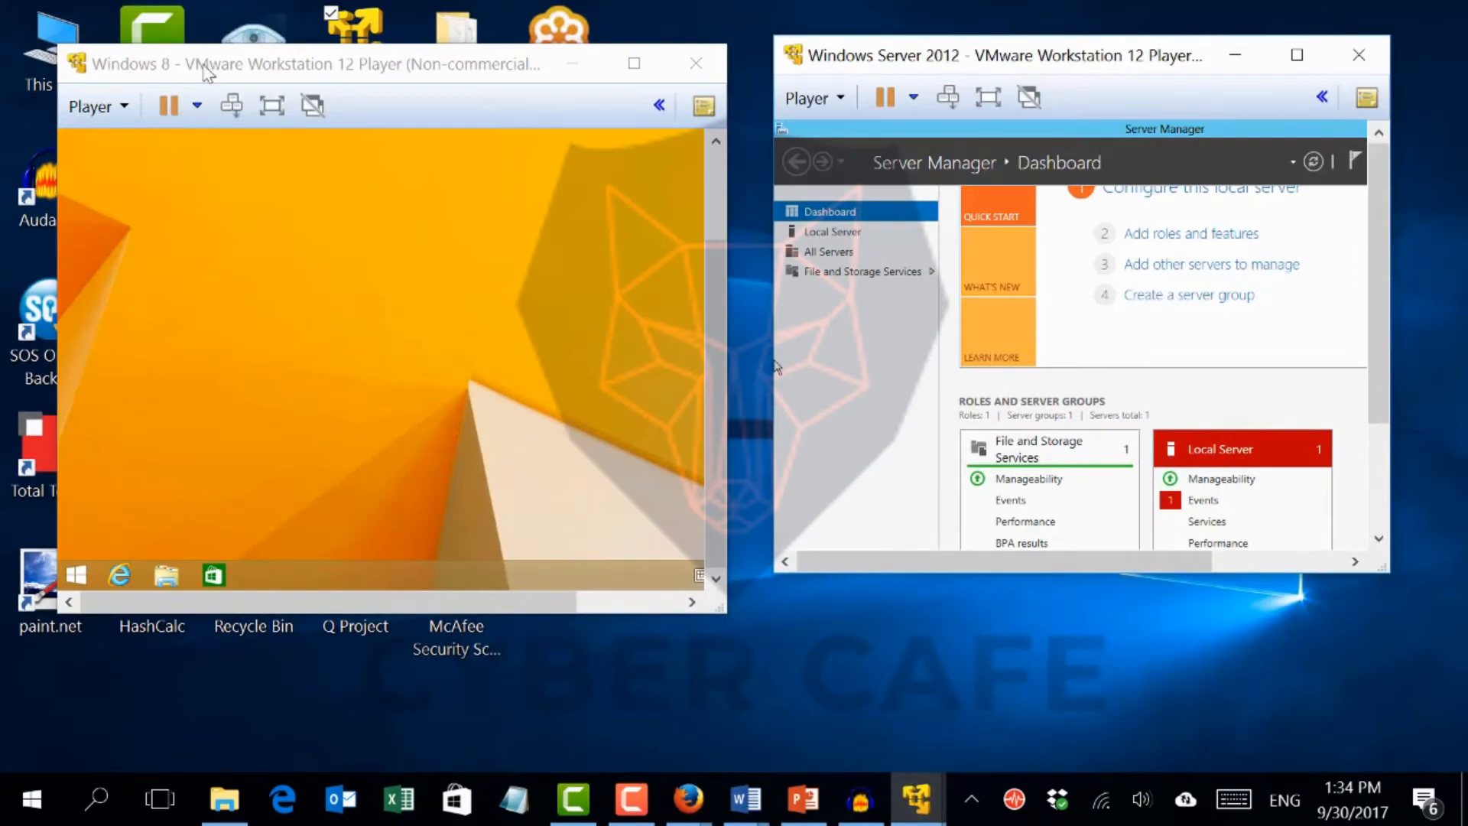
pyautogui.moveTo(202, 67); pyautogui.dragTo(282, 76)
pyautogui.rightClick(68, 67)
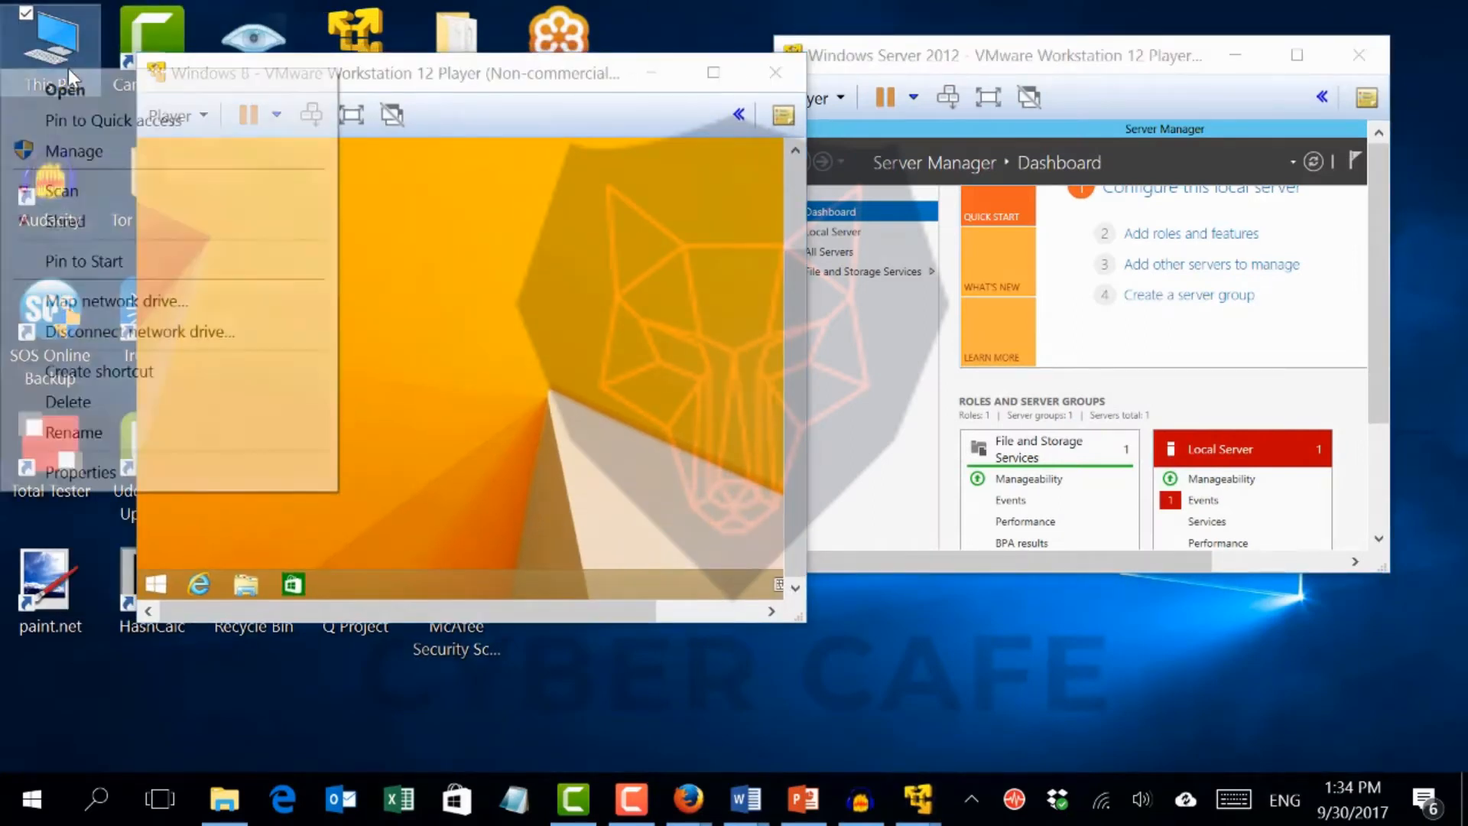
pyautogui.click(47, 468)
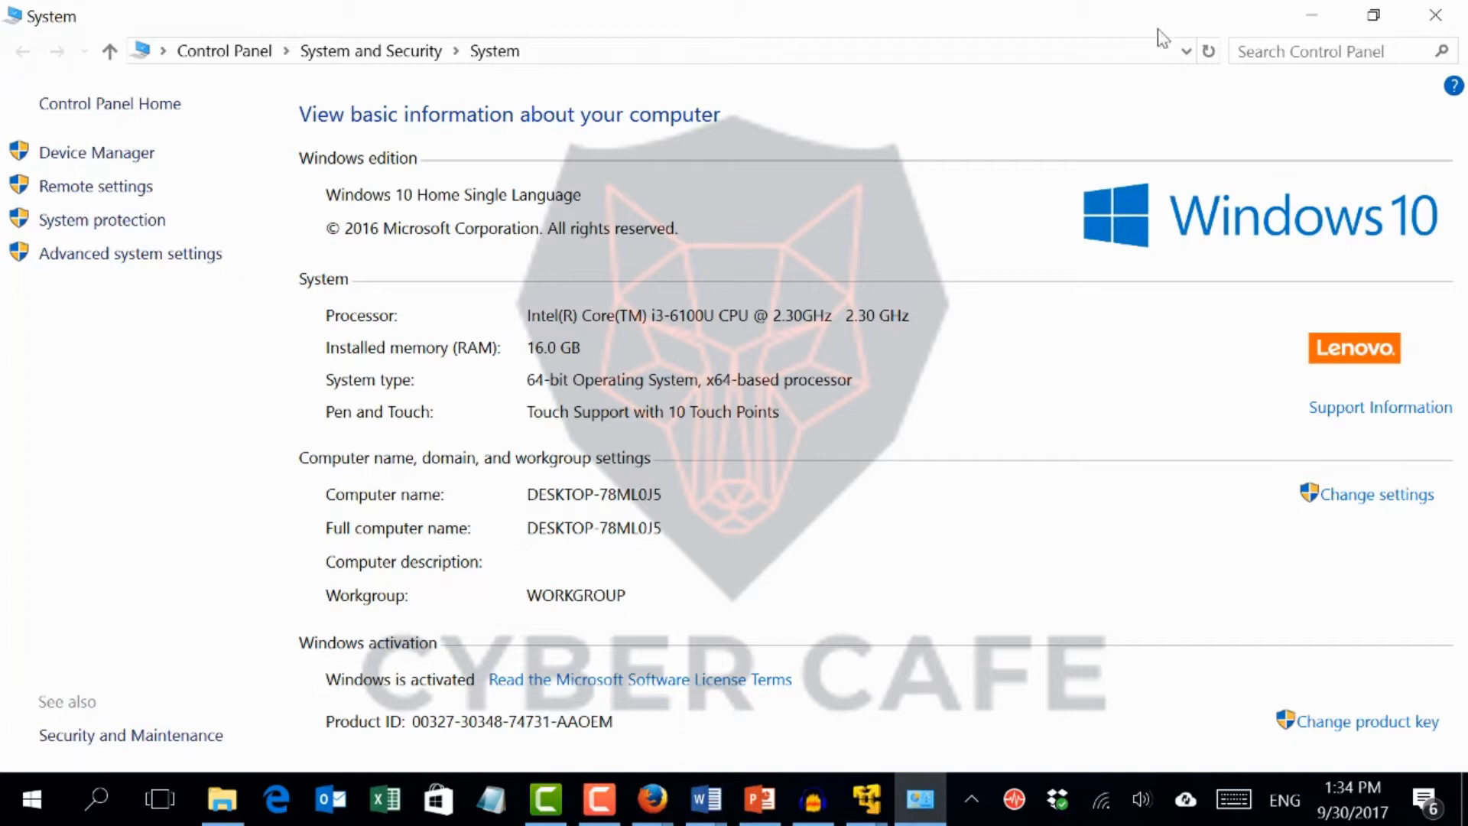
pyautogui.click(1440, 11)
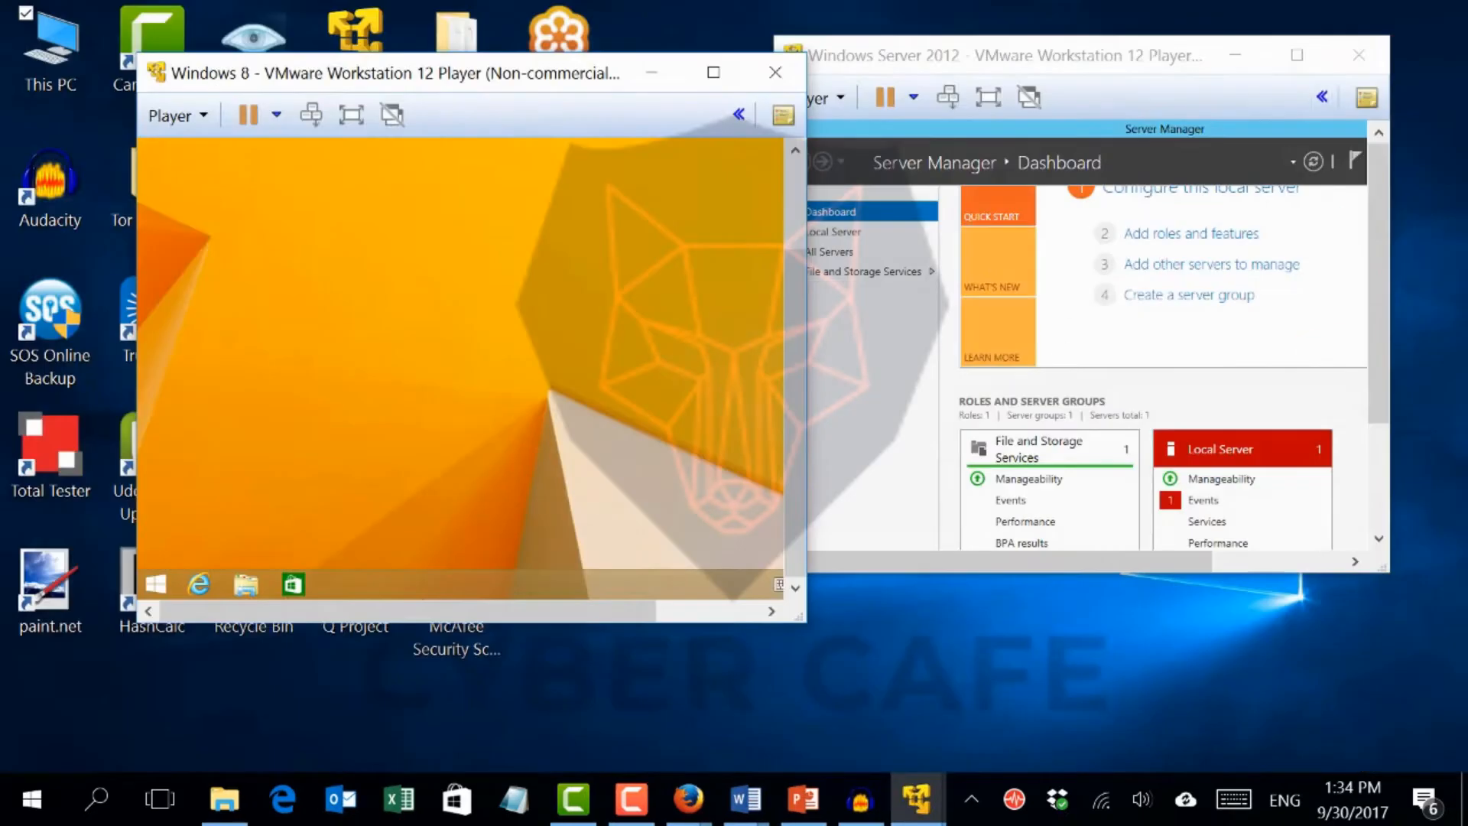
# Return to the browser and scroll through the Kali Linux image downloads table
pyautogui.moveTo(687, 803)
pyautogui.click(696, 619)
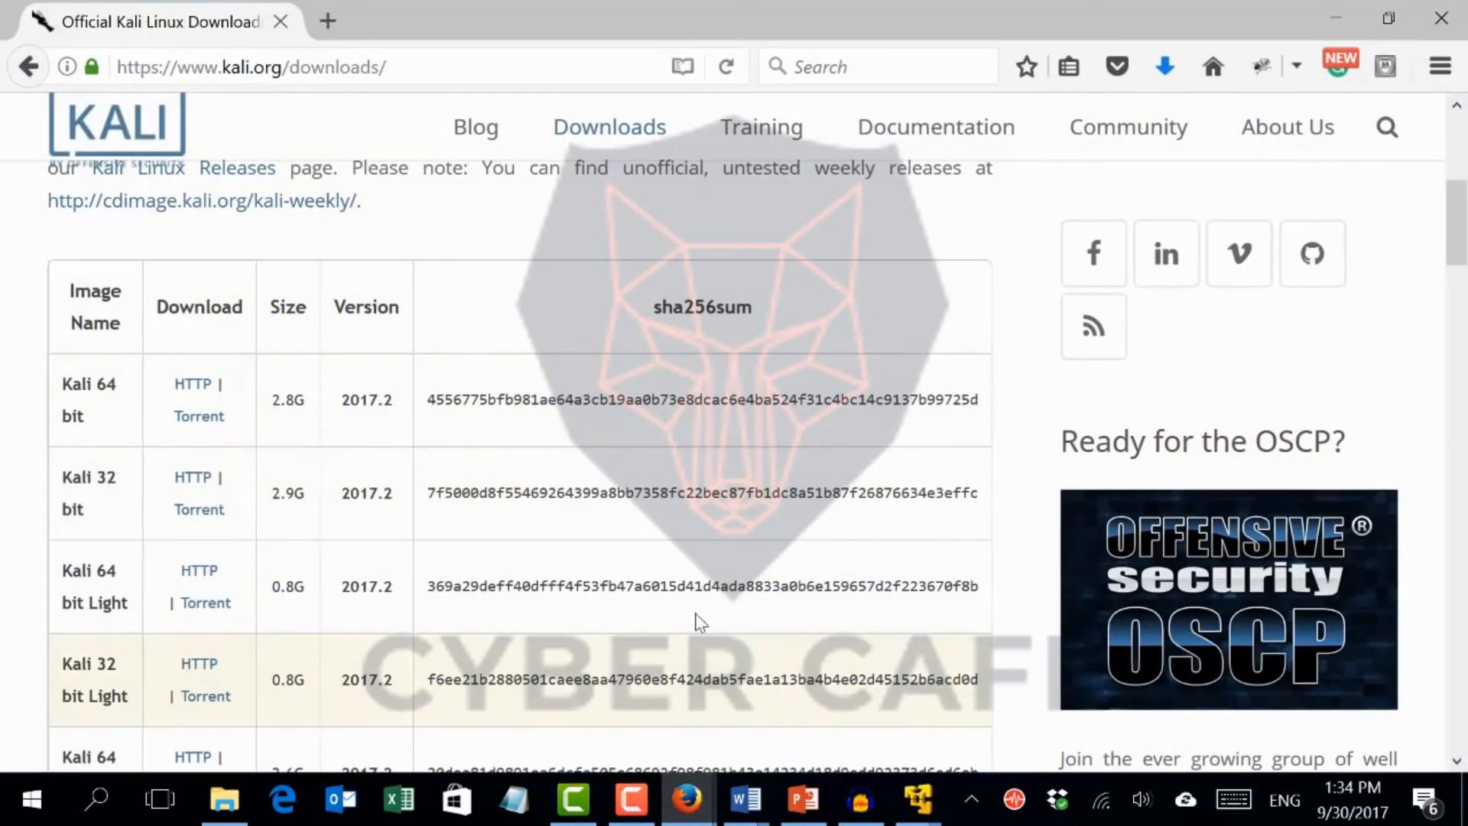
pyautogui.scroll(-2, 178, 506)
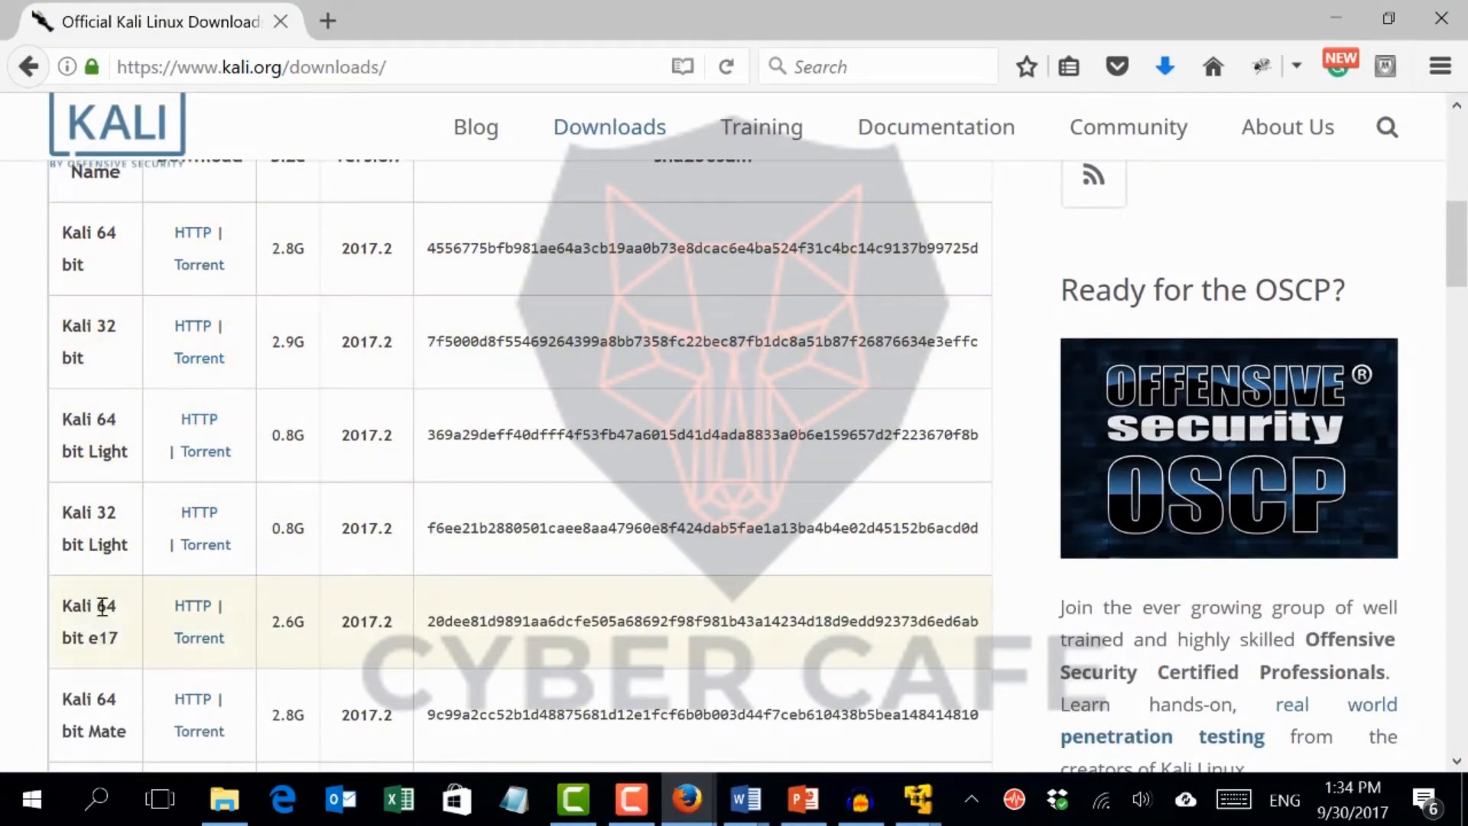
pyautogui.scroll(-1, 128, 367)
pyautogui.scroll(-4, 132, 372)
pyautogui.scroll(4, 131, 369)
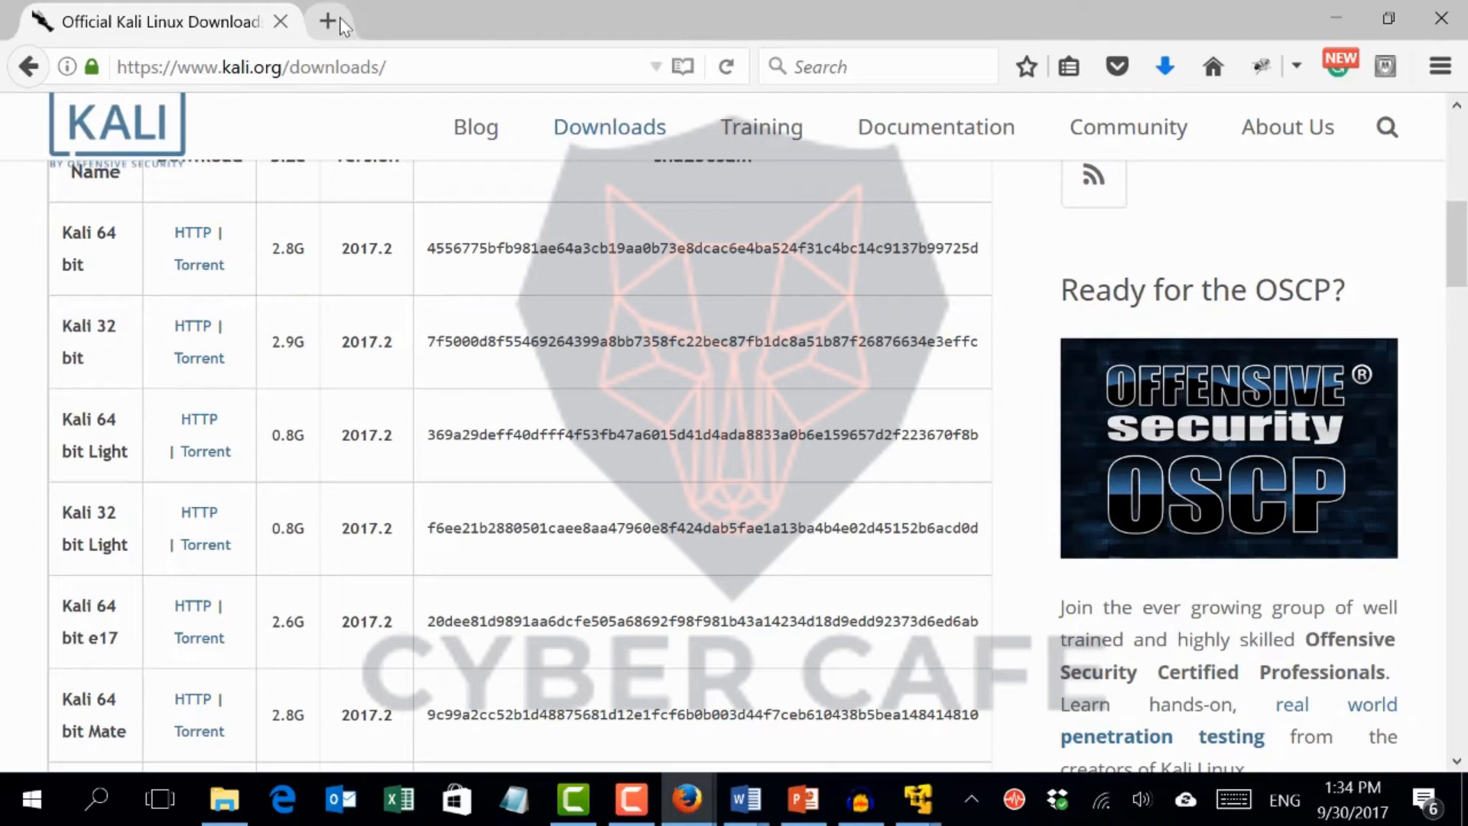
# Follow the OSCP banner to the Offensive Security site and browse its Community Projects page
pyautogui.click(1260, 497)
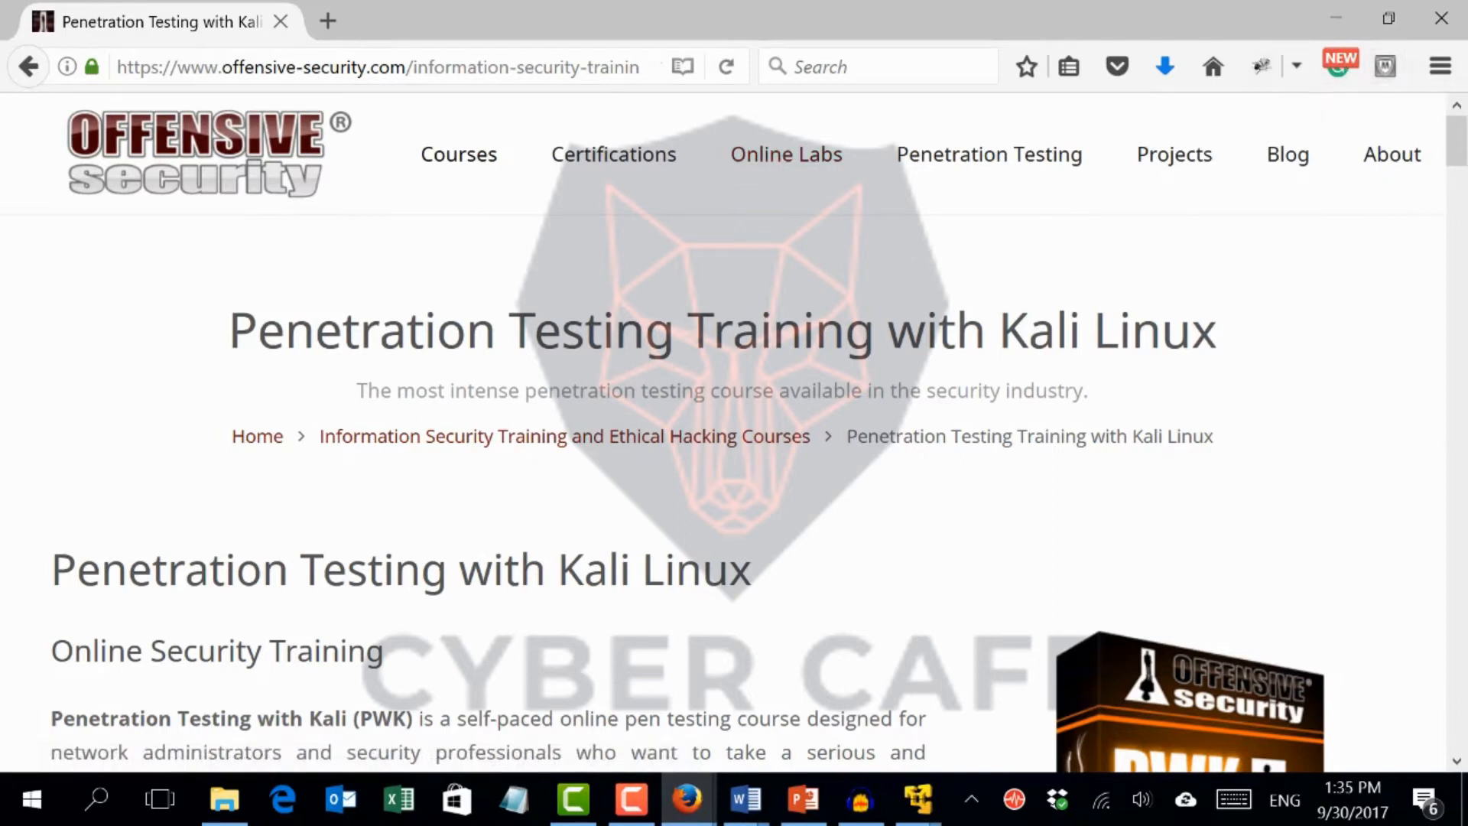
pyautogui.click(1170, 157)
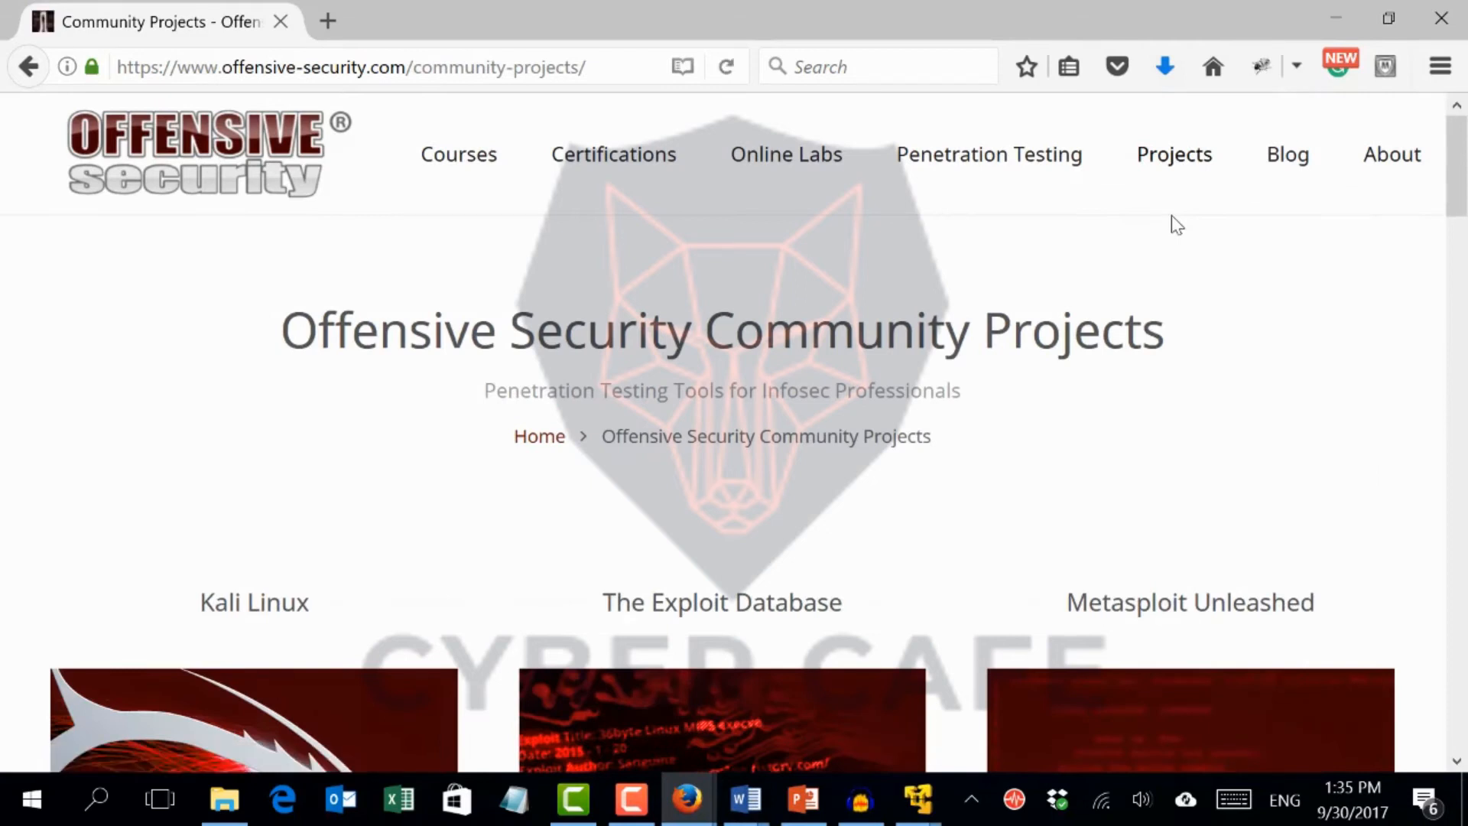
pyautogui.scroll(-6, 1174, 237)
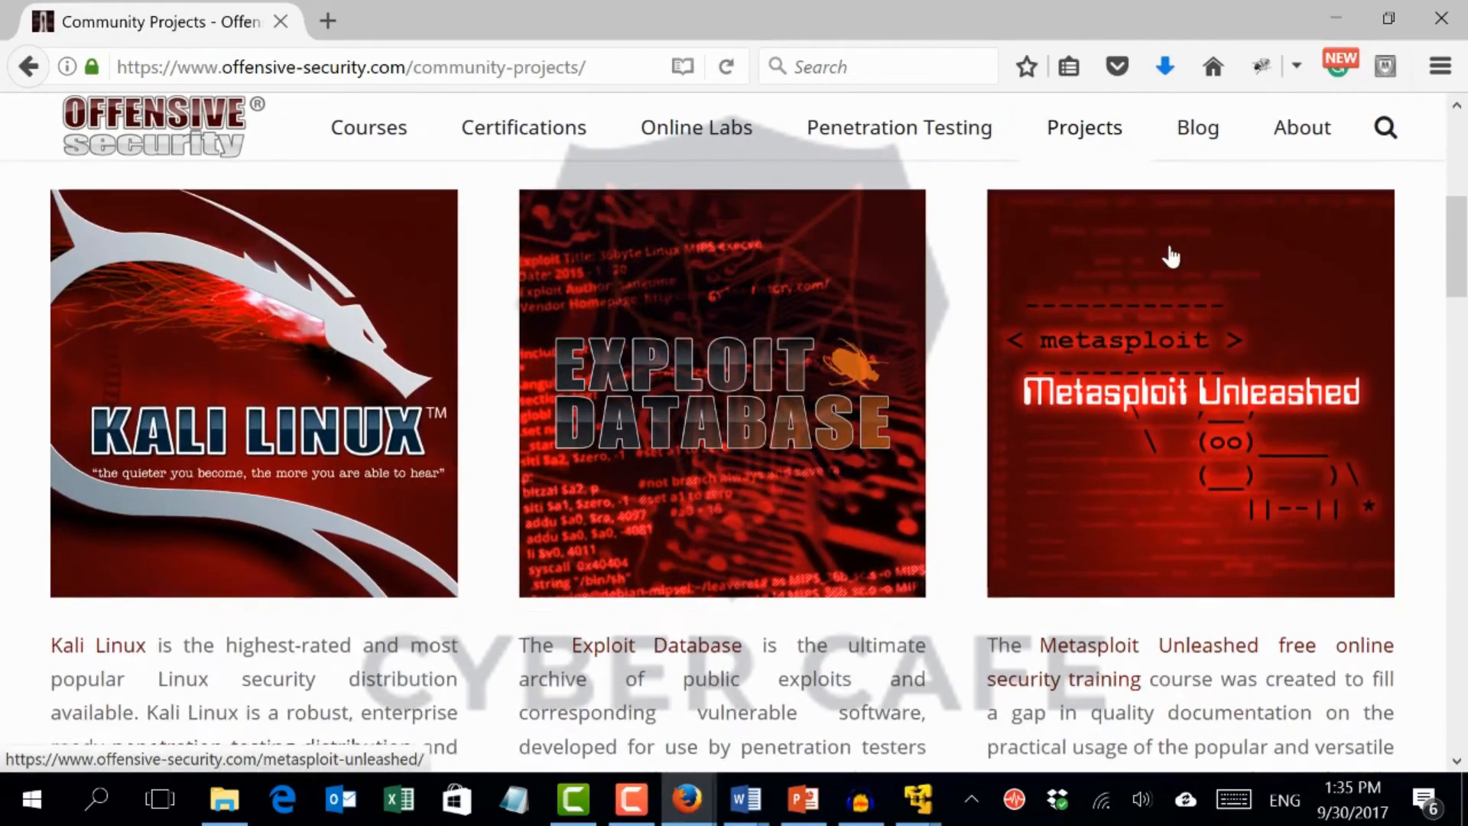
pyautogui.scroll(-1, 1170, 261)
pyautogui.scroll(-1, 947, 305)
pyautogui.scroll(3, 935, 302)
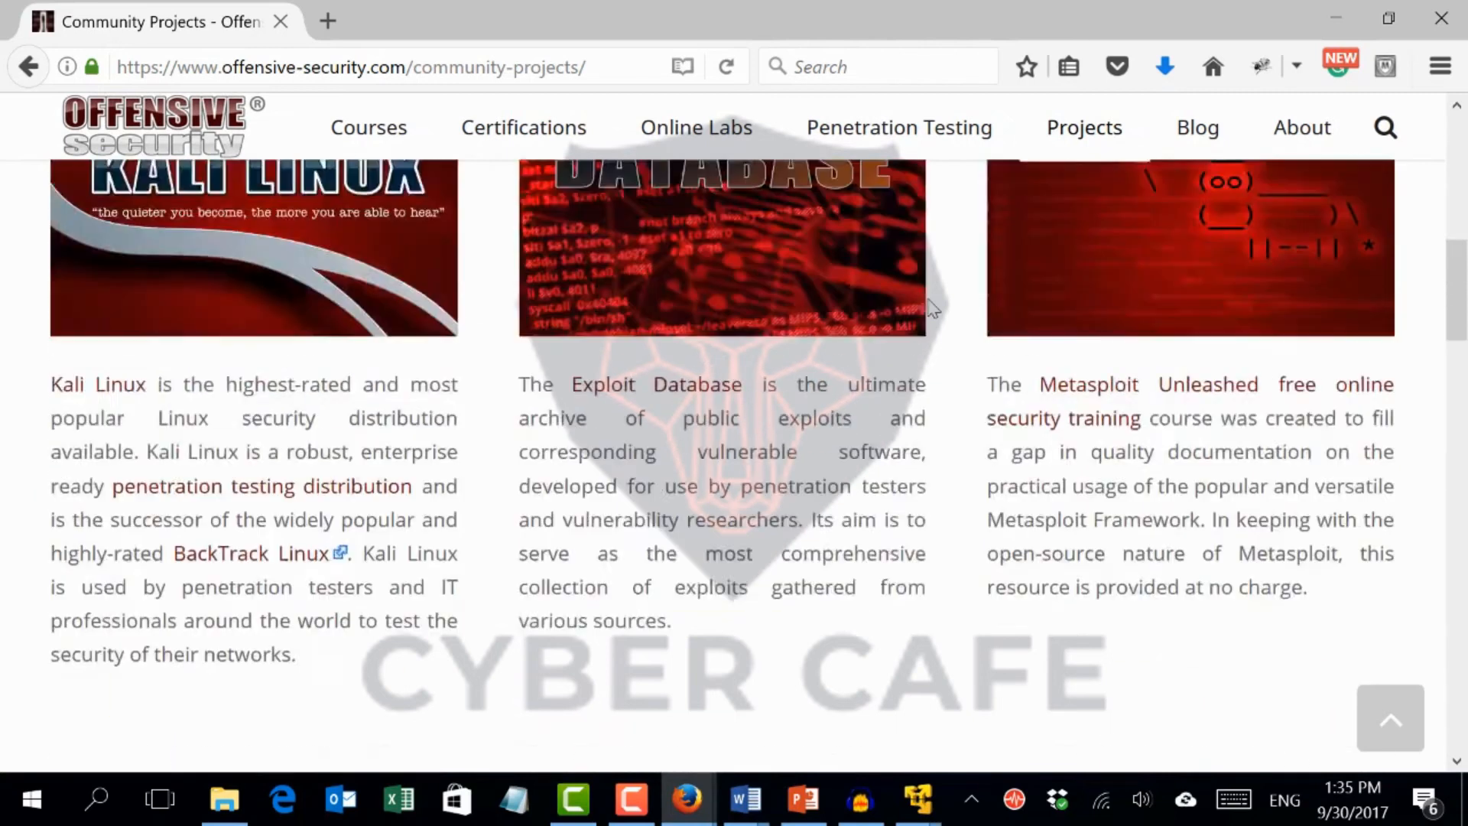
# Open the Kali Linux project's VMware and VirtualBox image downloads page and scroll to the VMware images table
pyautogui.click(199, 421)
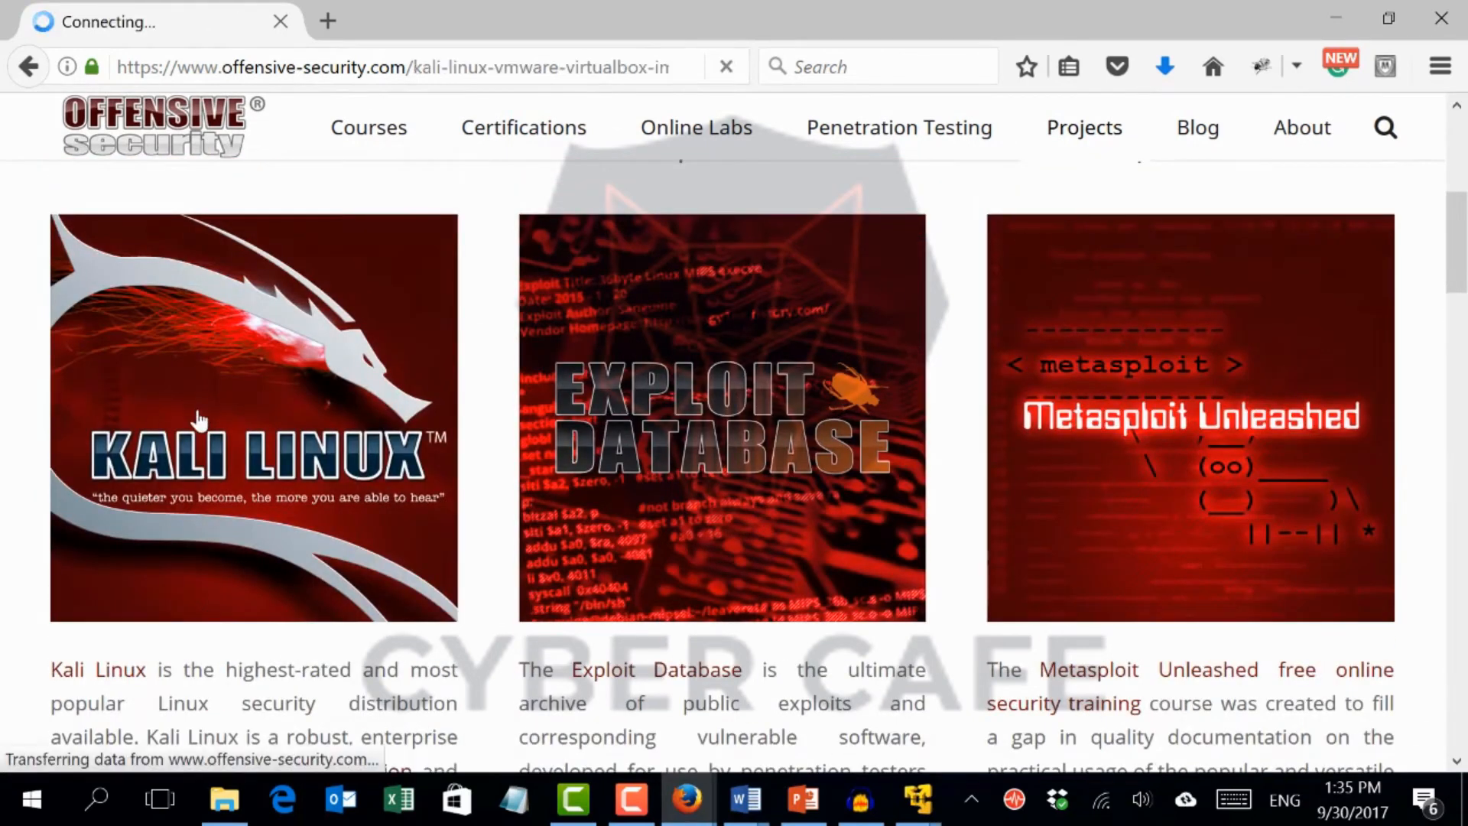
pyautogui.scroll(-2, 200, 411)
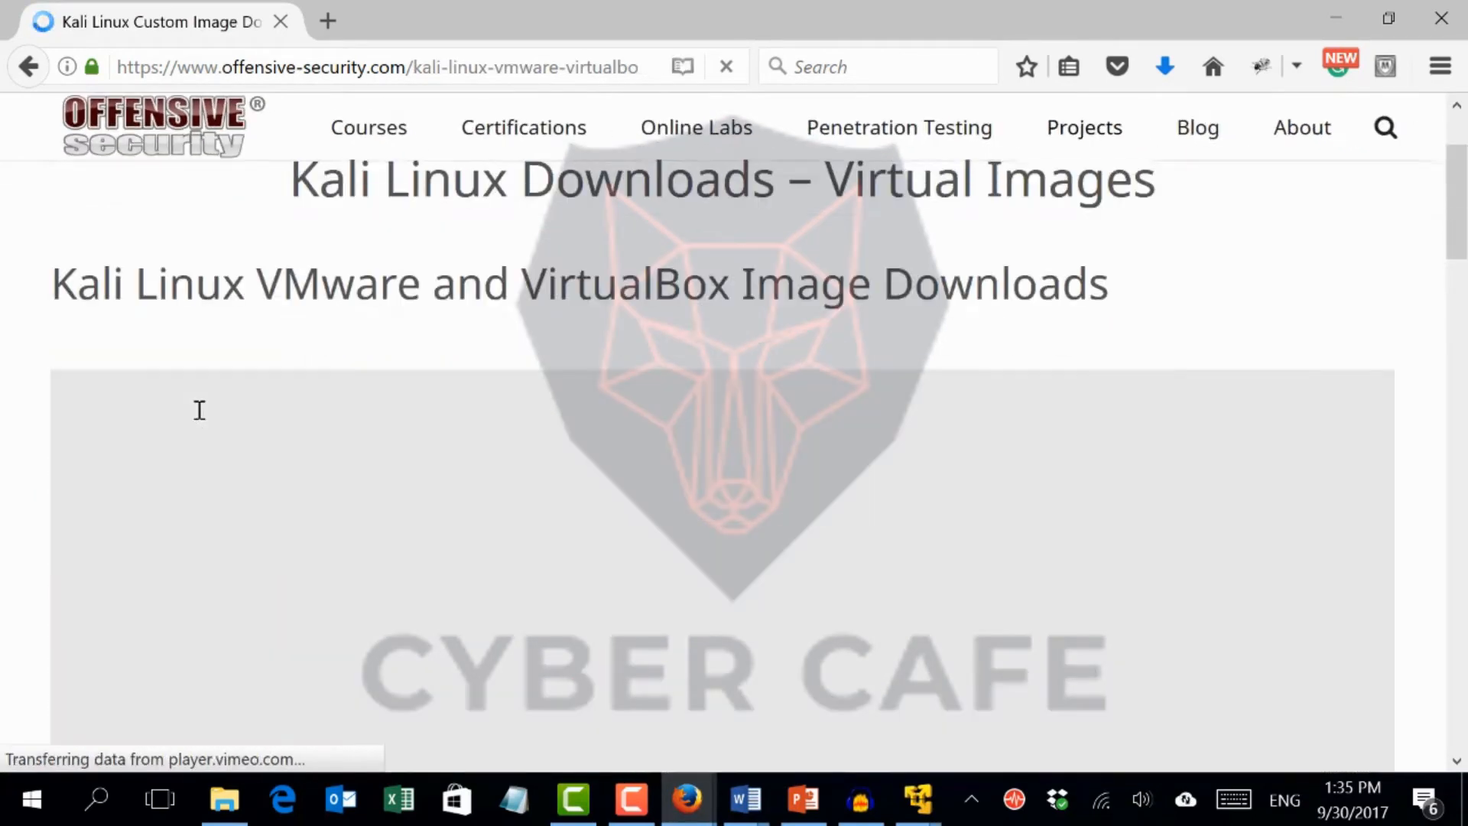
pyautogui.scroll(-10, 201, 419)
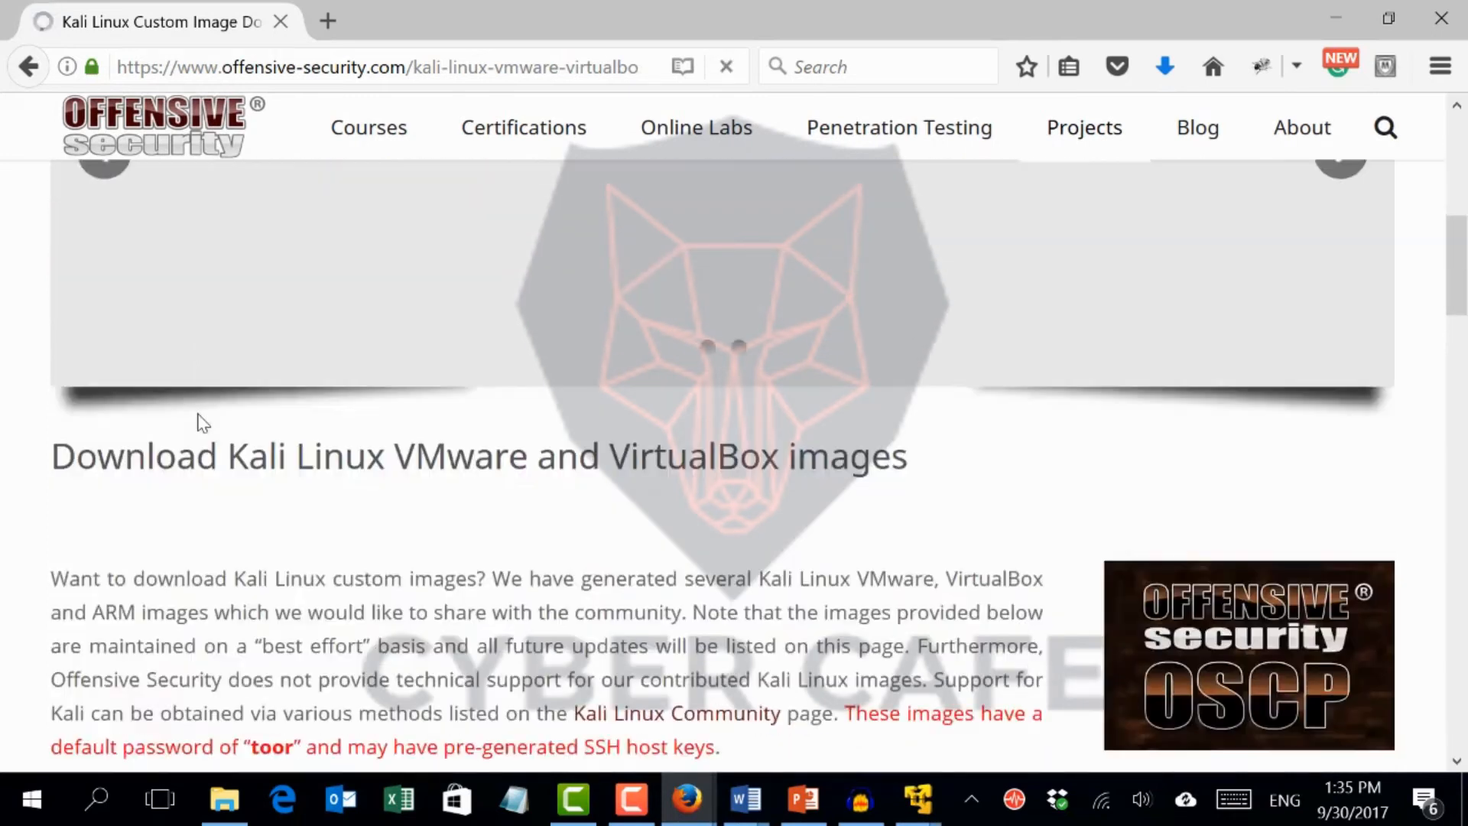
pyautogui.scroll(-2, 200, 413)
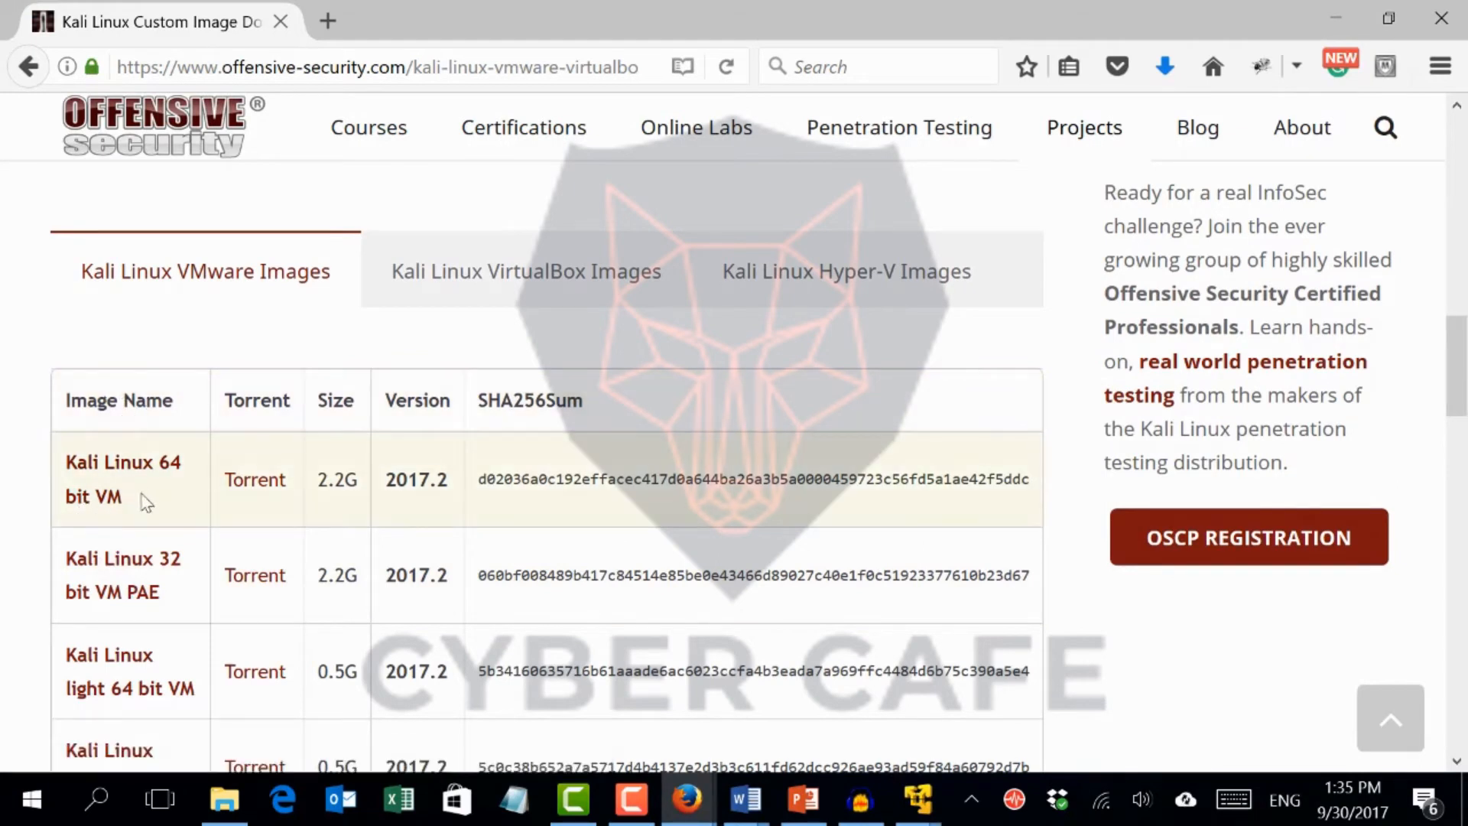
pyautogui.scroll(-2, 148, 501)
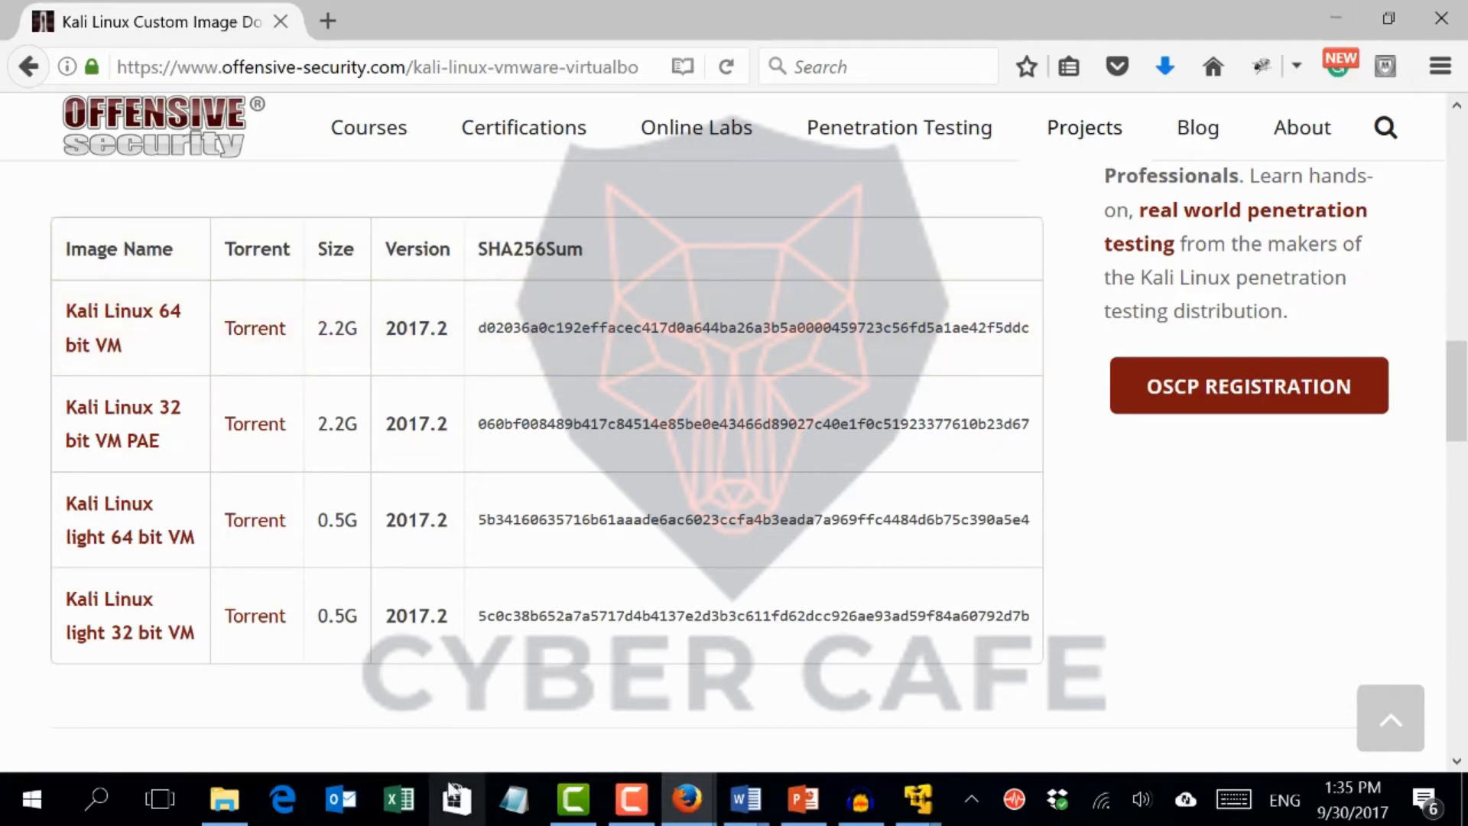
# Switch to the VM folder in File Explorer and select the Kali-Linux-2017.1-vm-amd64 archive
pyautogui.moveTo(224, 802)
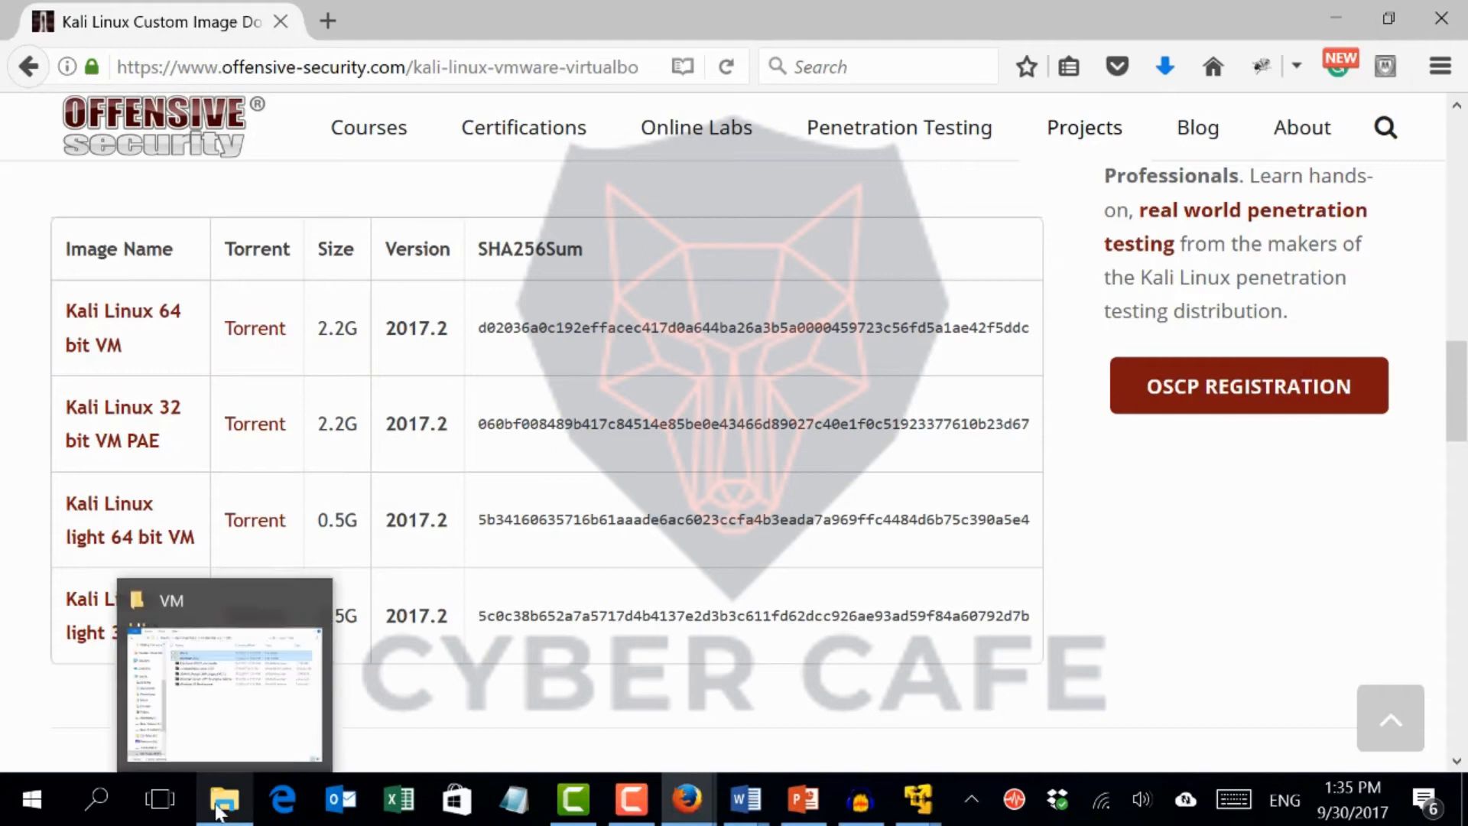
pyautogui.click(285, 724)
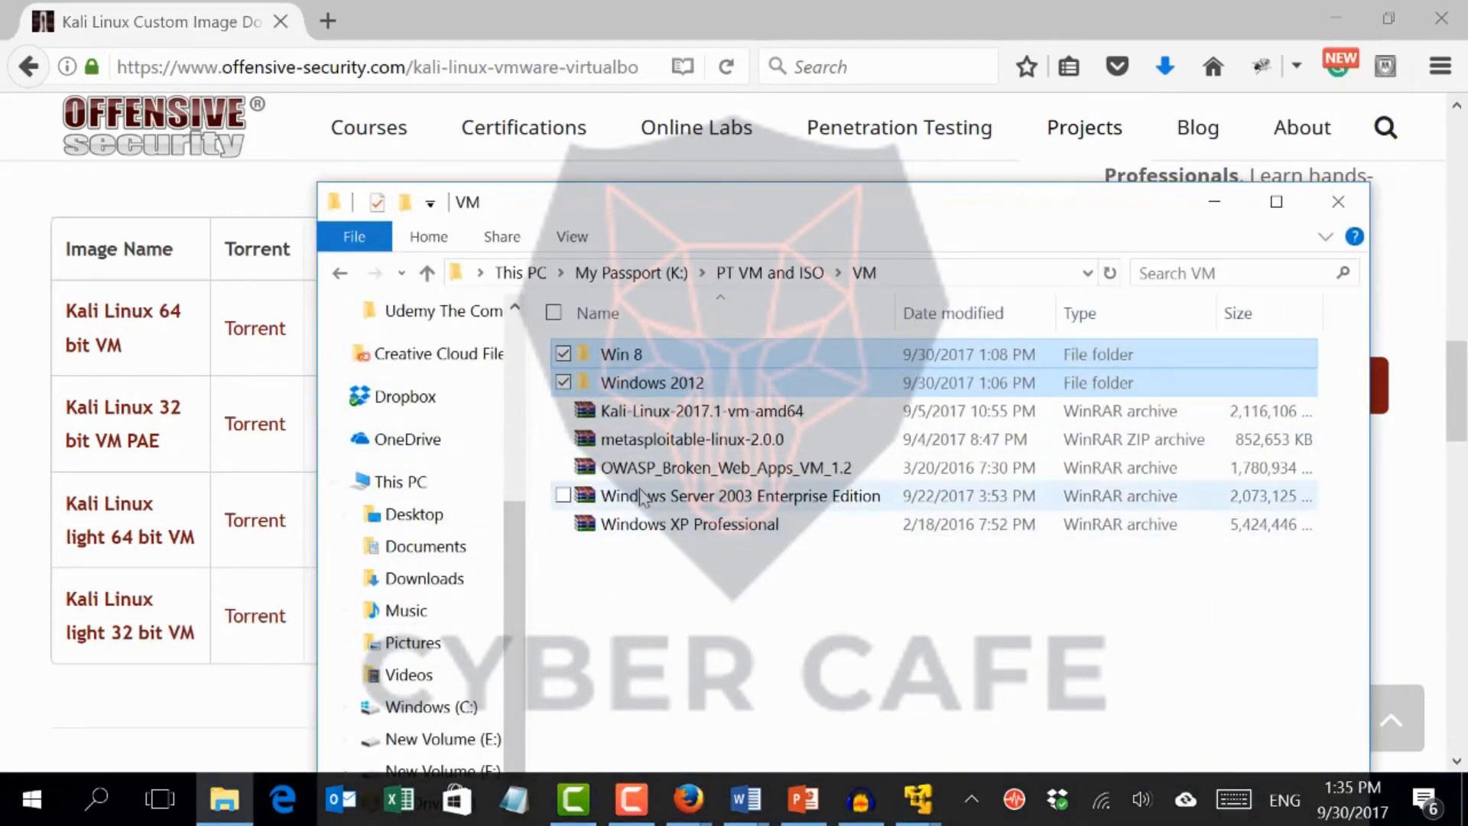
pyautogui.click(676, 416)
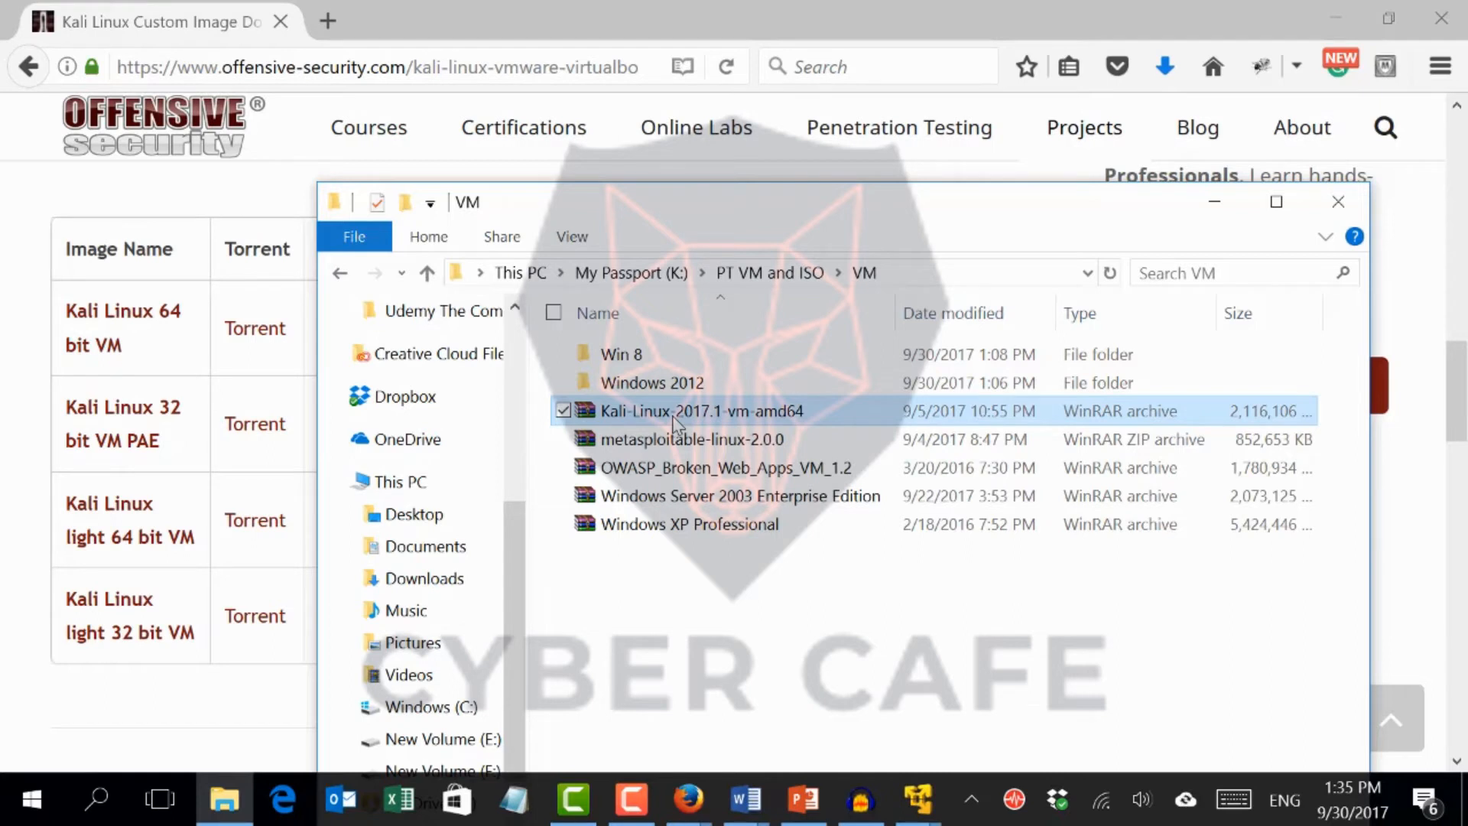
# Open the Kali archive with WinRAR to inspect its contents, dismiss the license notice, and close WinRAR
pyautogui.rightClick(674, 419)
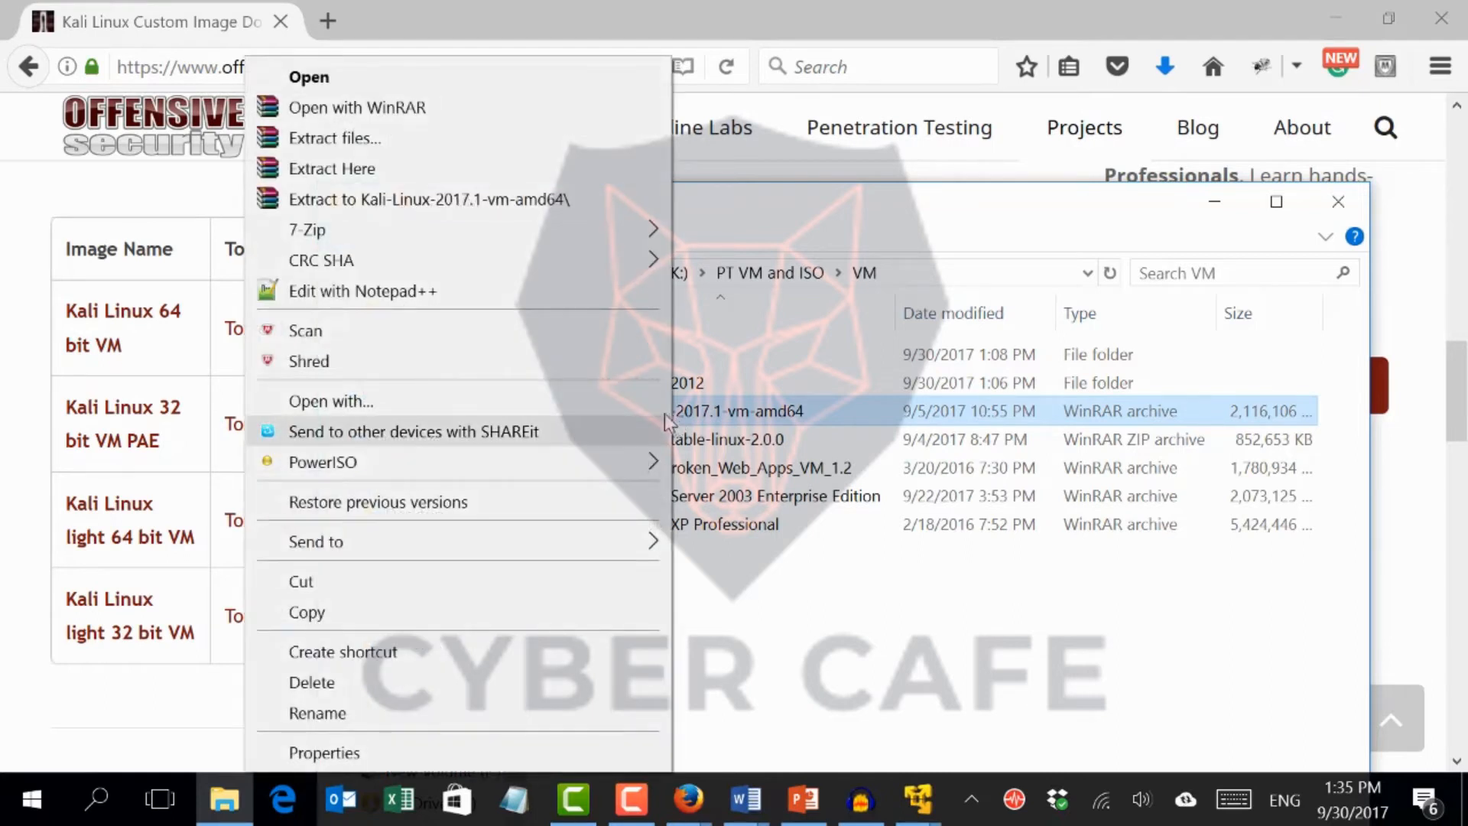
pyautogui.click(504, 107)
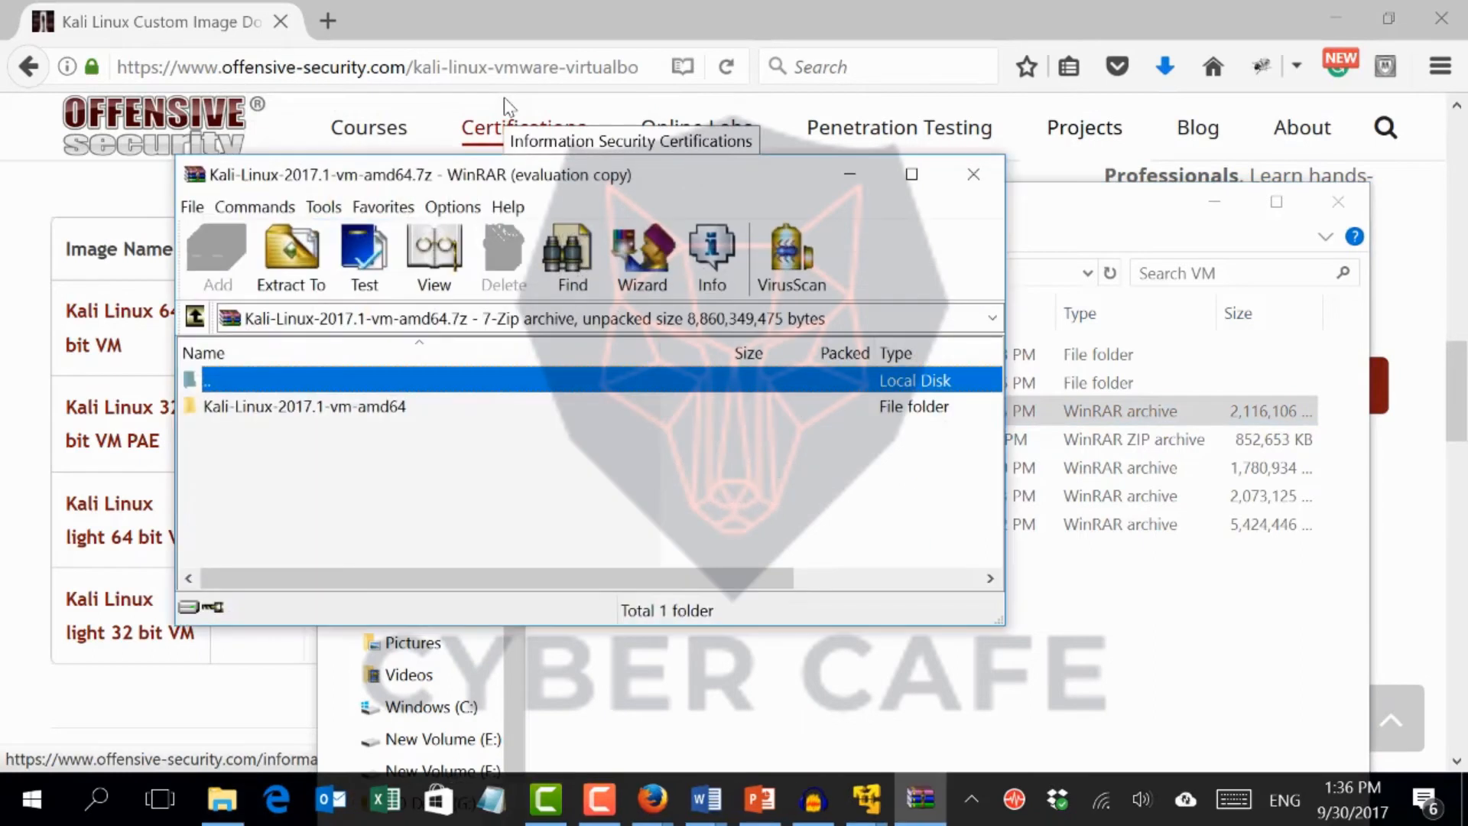
pyautogui.click(978, 182)
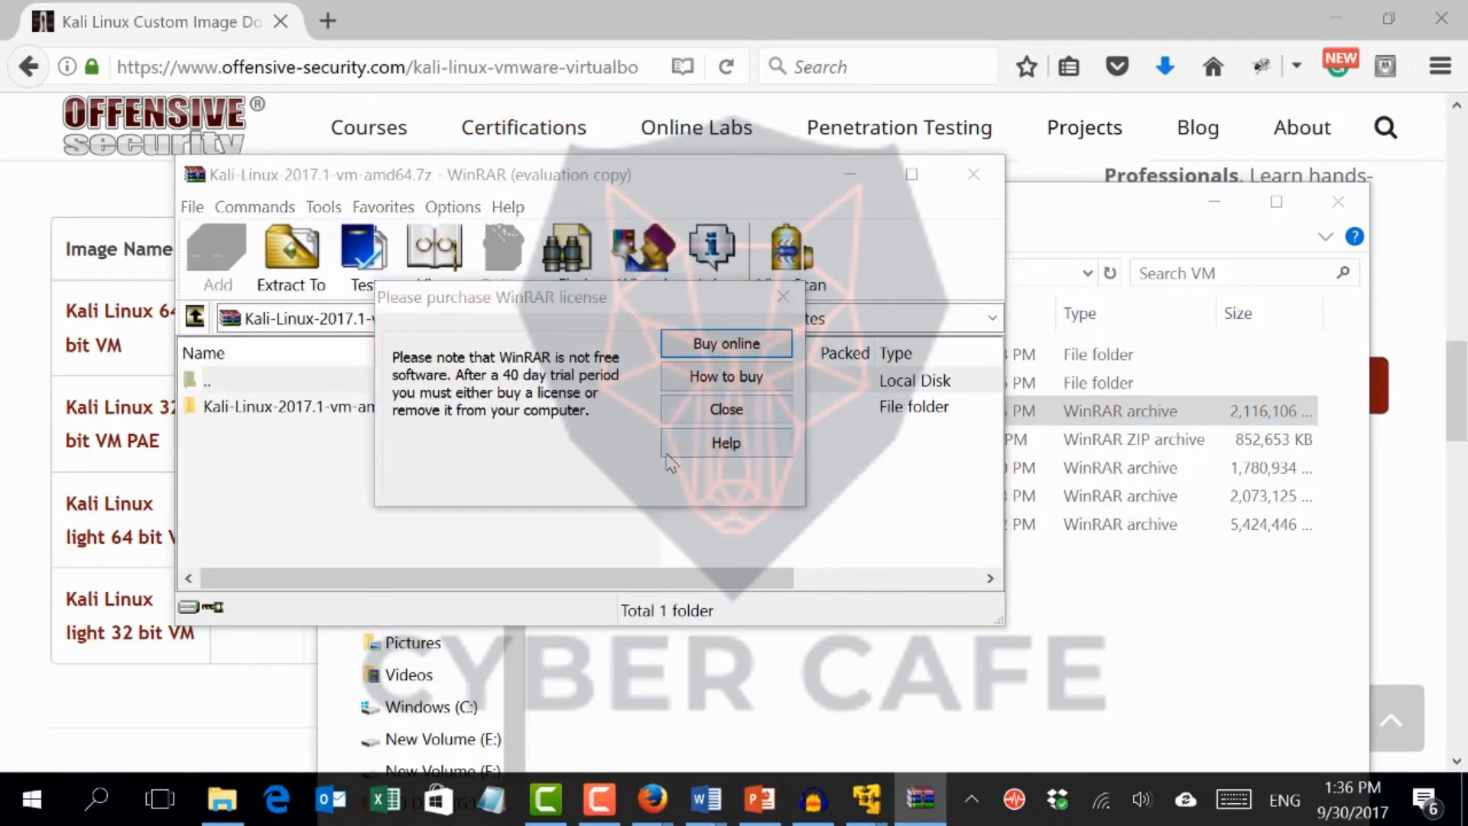
pyautogui.click(692, 410)
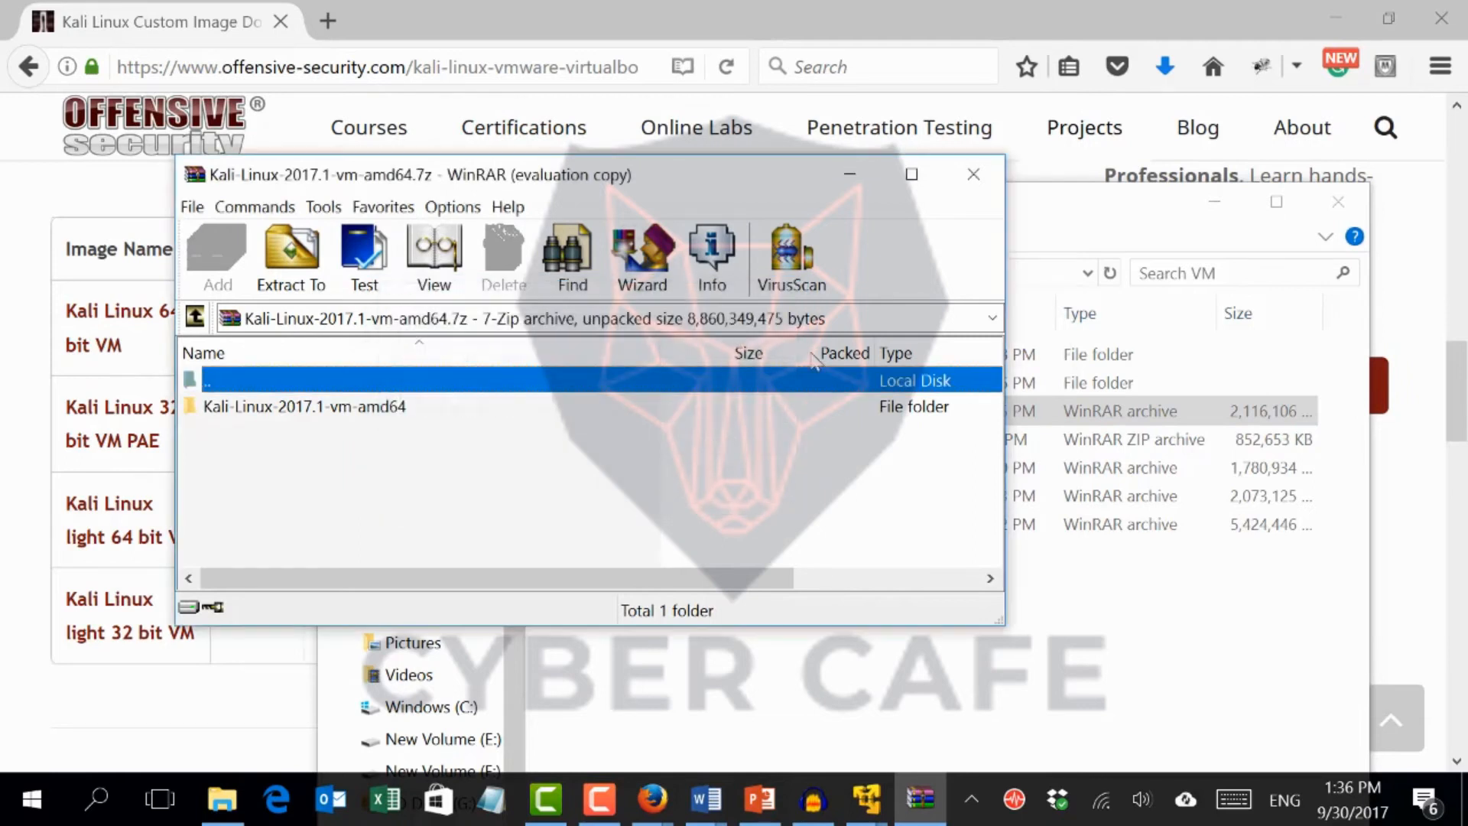
pyautogui.click(968, 181)
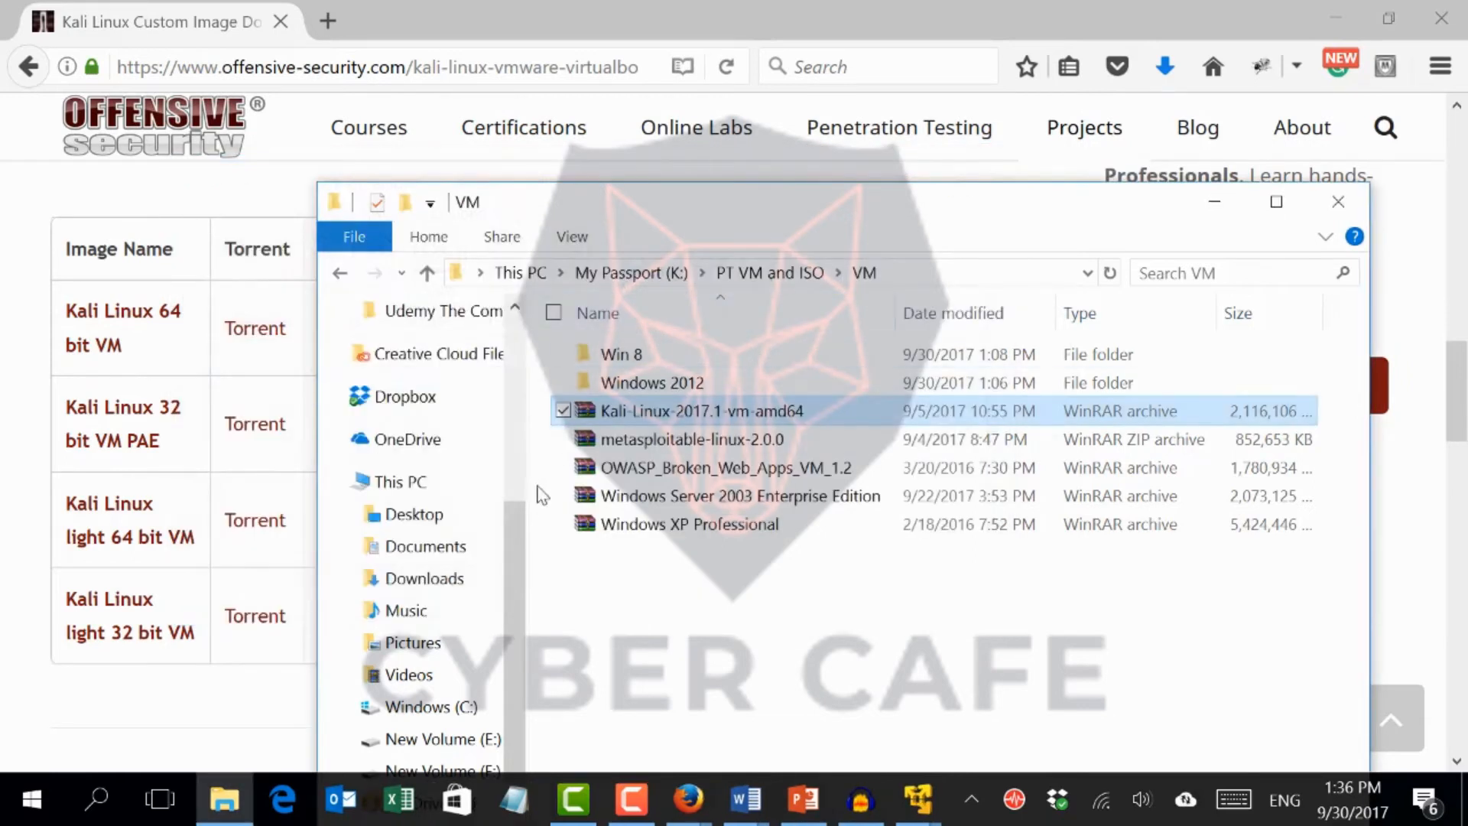
# Extract the Kali archive into a Kali-Linux-2017.1-vm-amd64 folder inside the VM folder and open that folder
pyautogui.rightClick(639, 414)
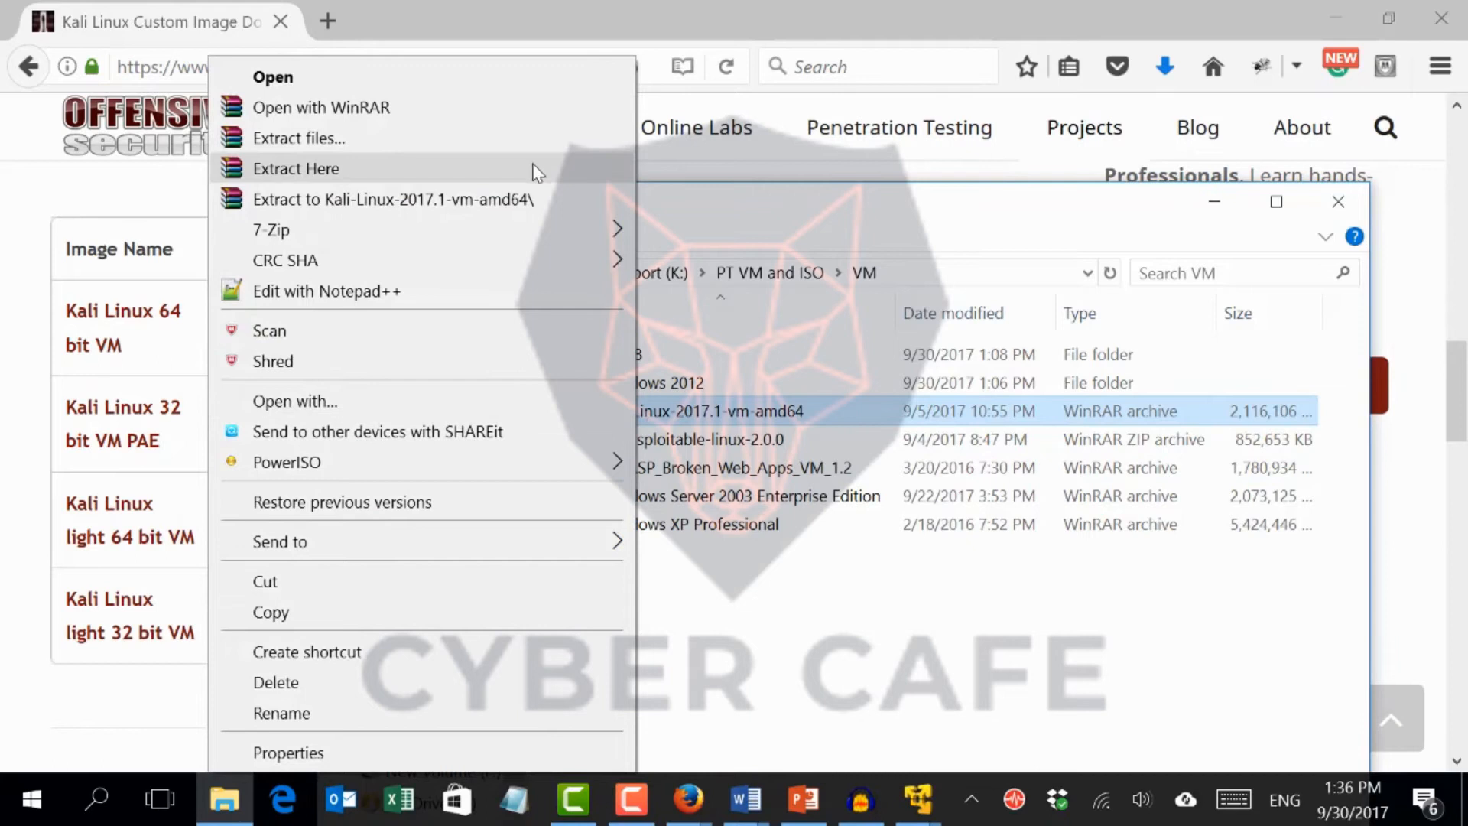
pyautogui.click(540, 146)
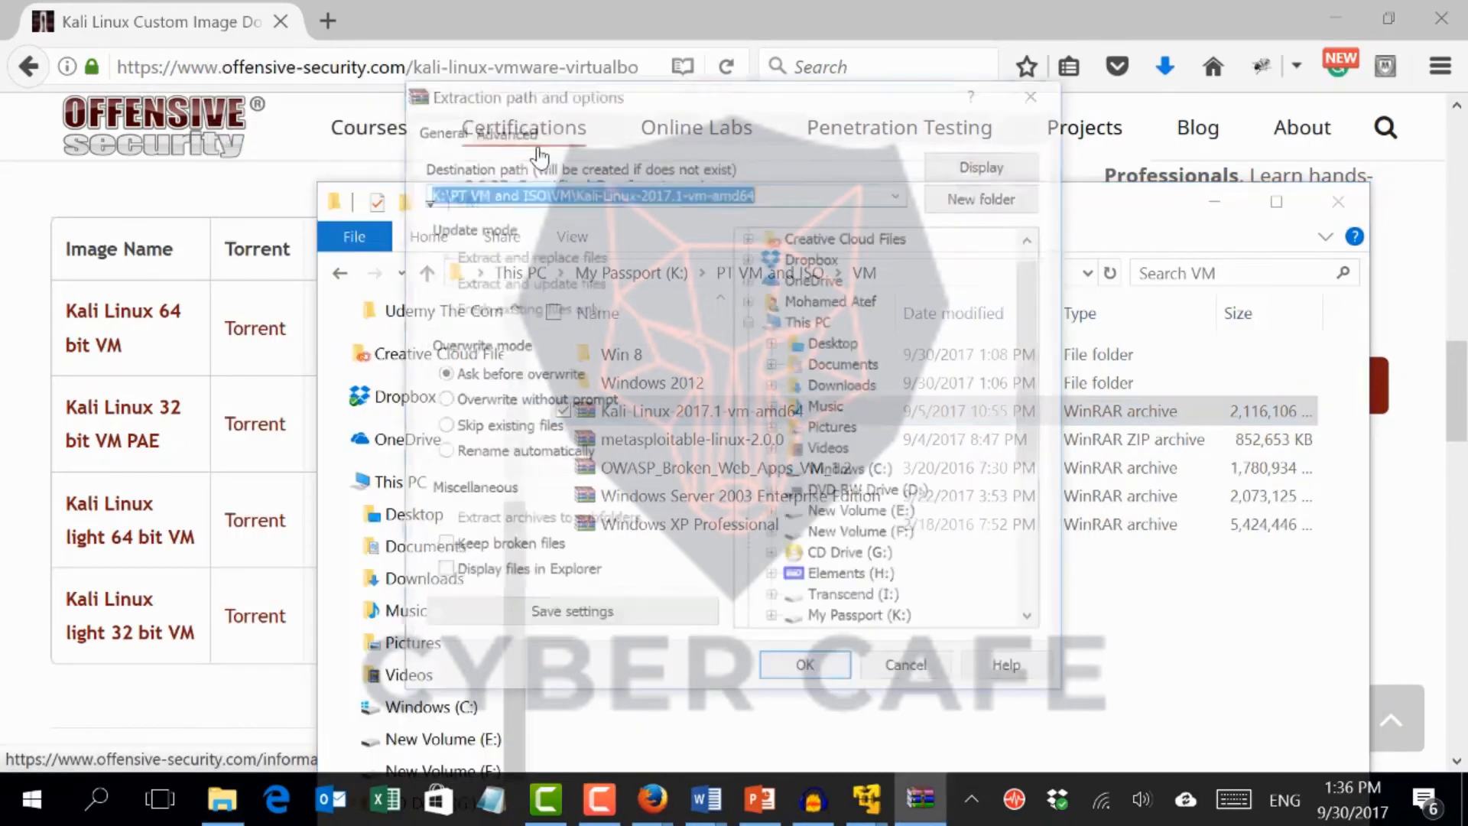
pyautogui.press('Return')
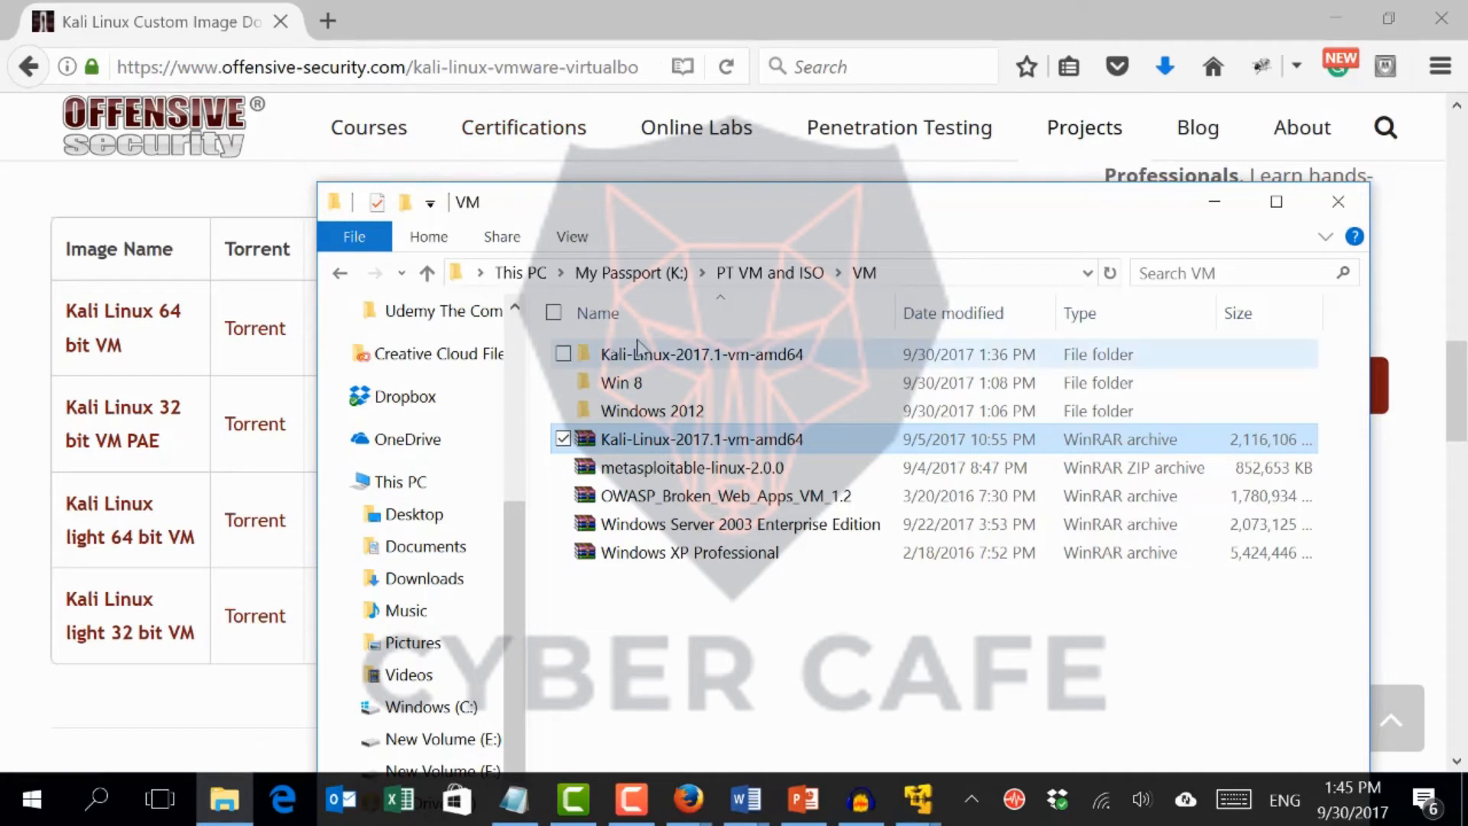
pyautogui.doubleClick(650, 354)
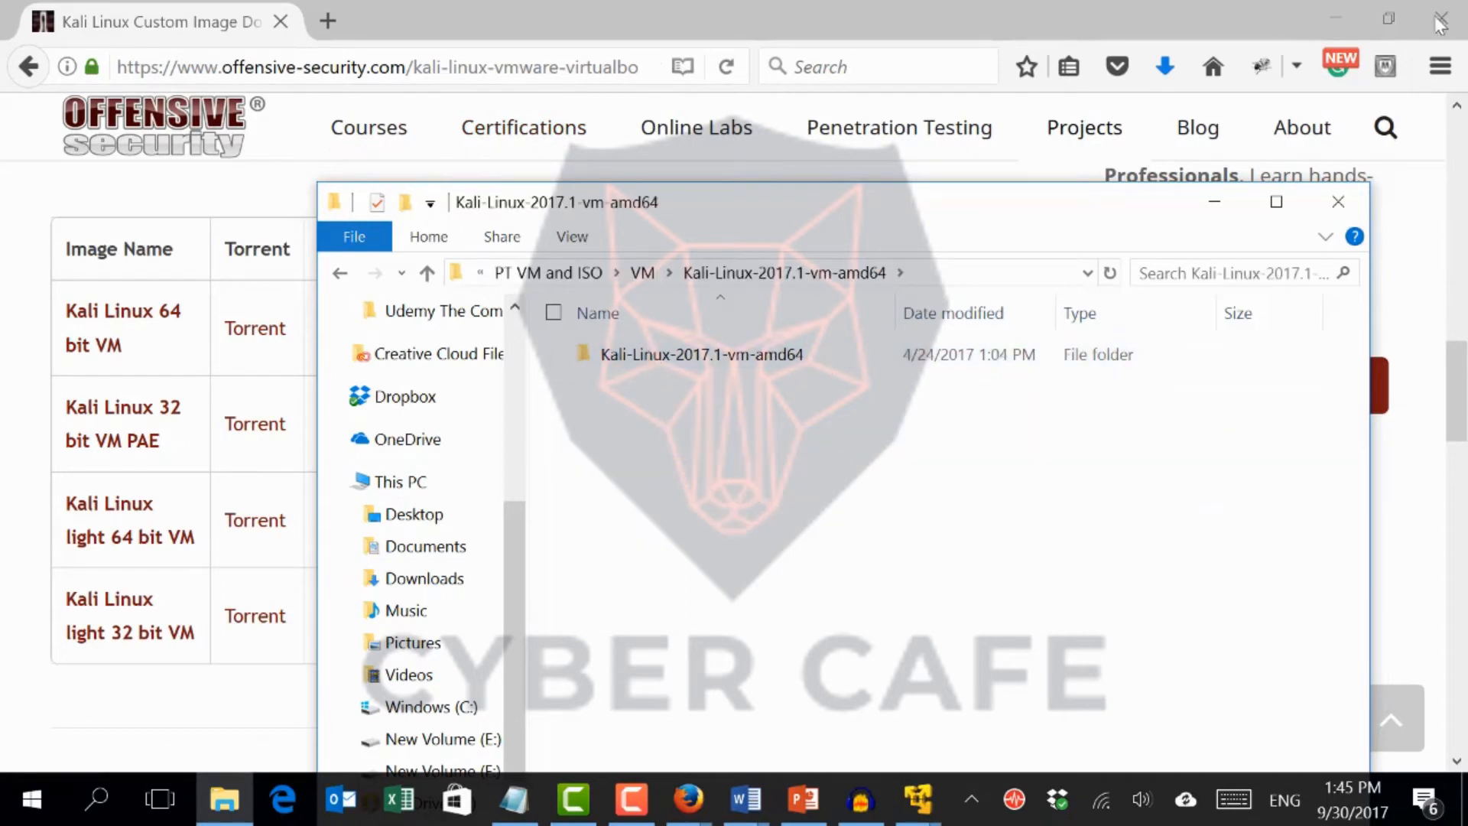
# Minimize the browser and the Windows 8 VM window, then launch VMware Workstation 12 Player from the desktop
pyautogui.click(1329, 10)
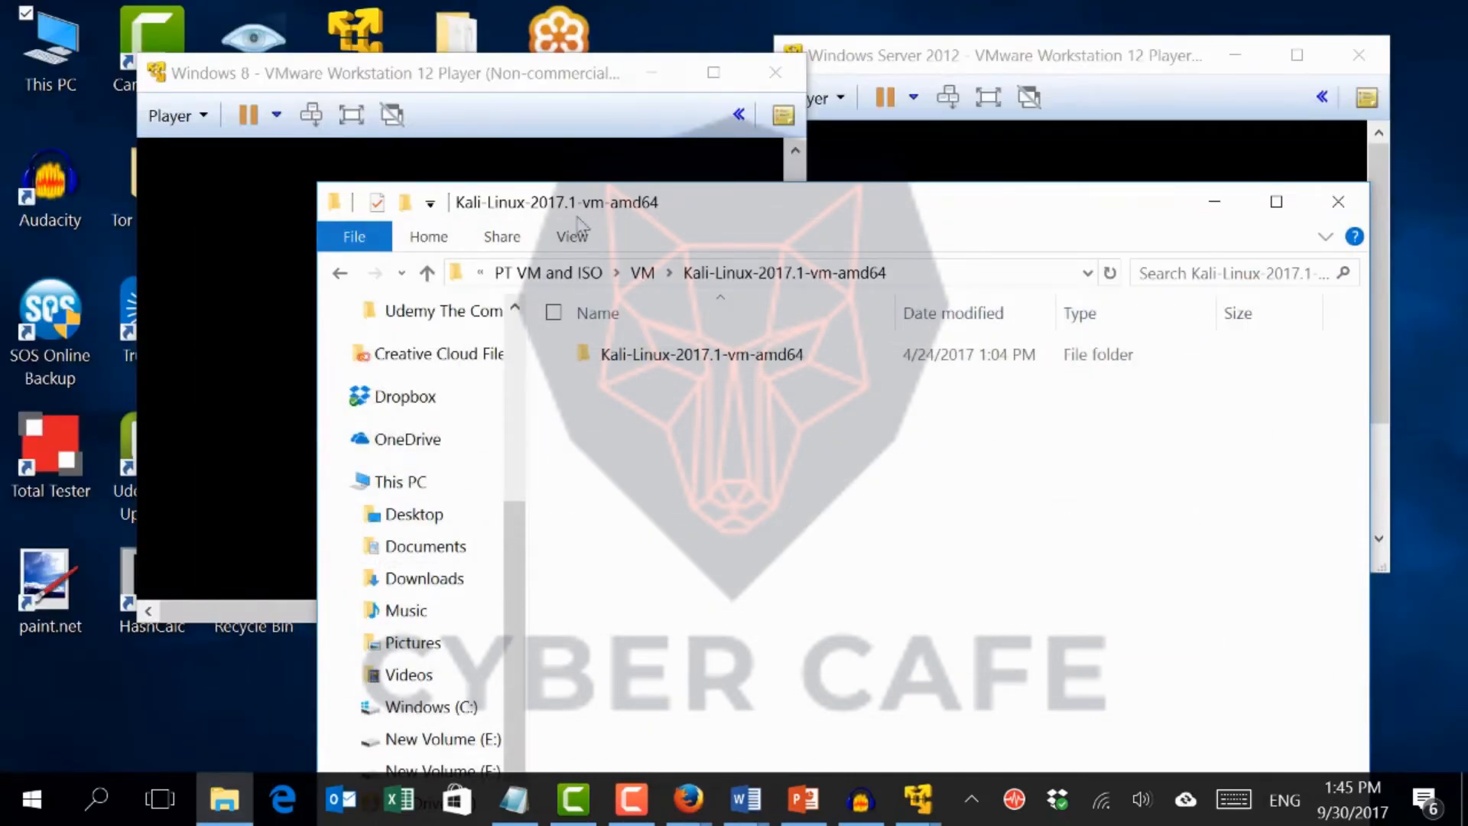
pyautogui.click(650, 58)
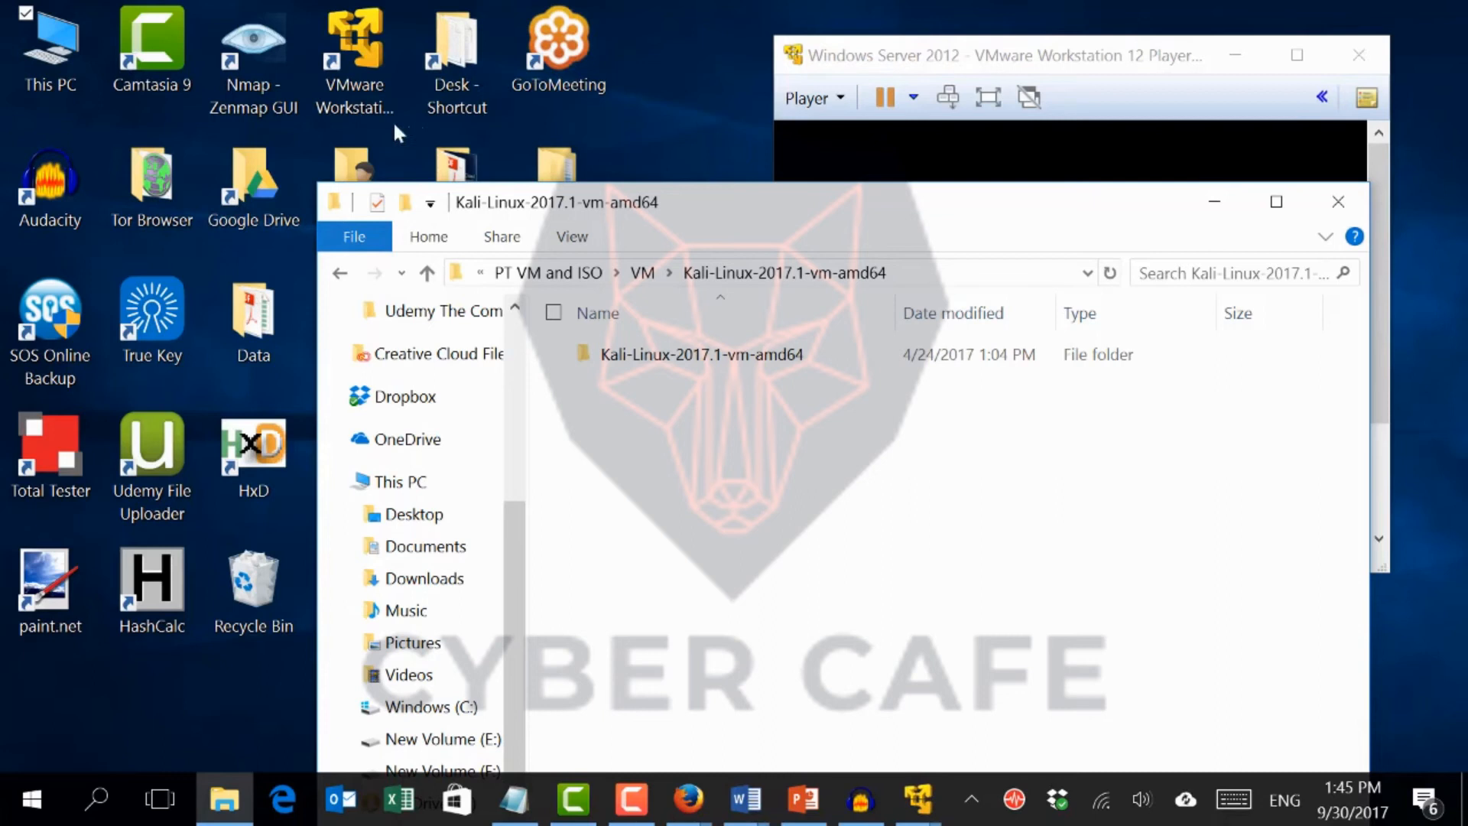
pyautogui.click(366, 65)
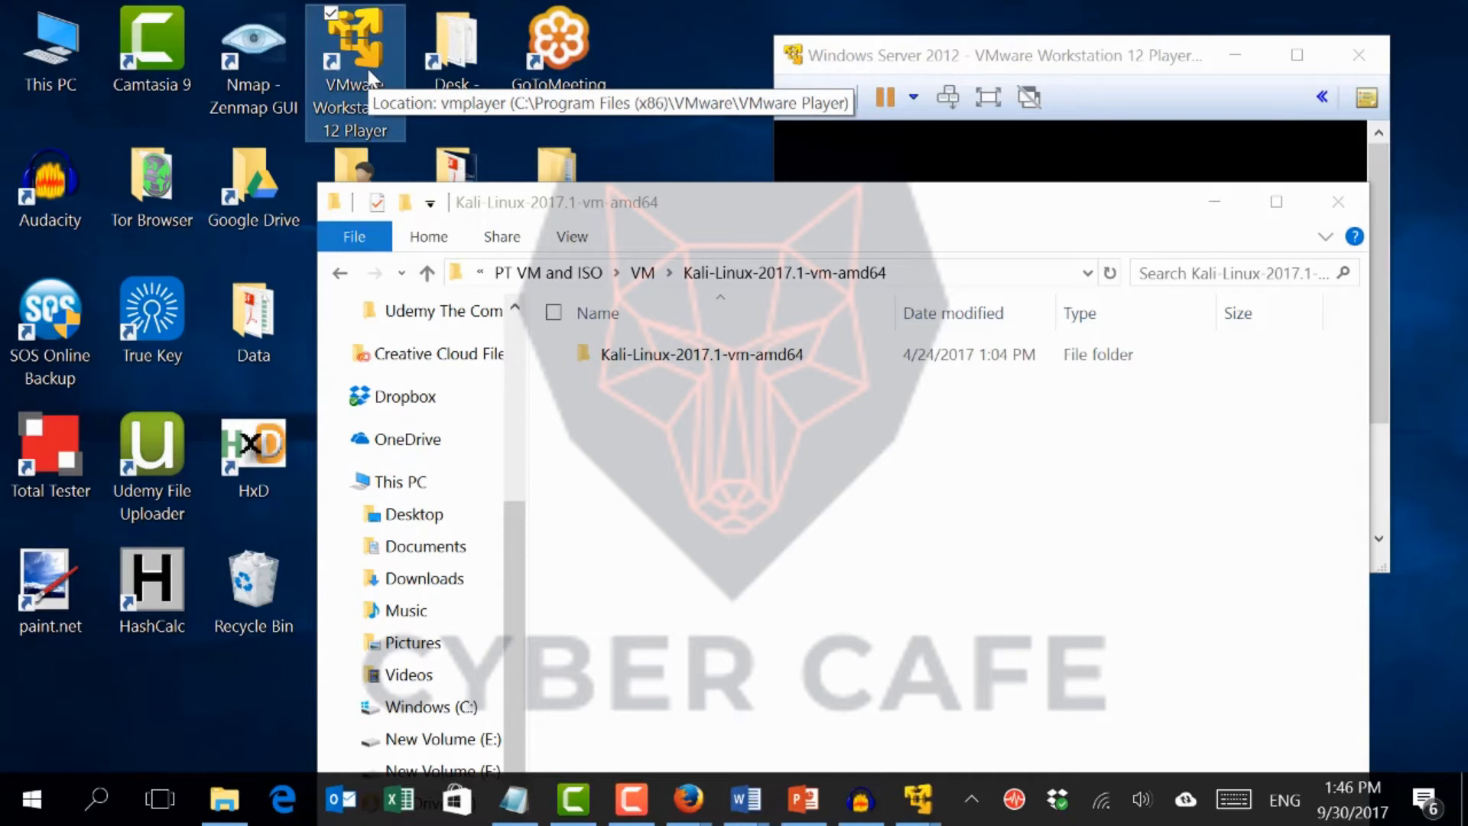
pyautogui.doubleClick(370, 76)
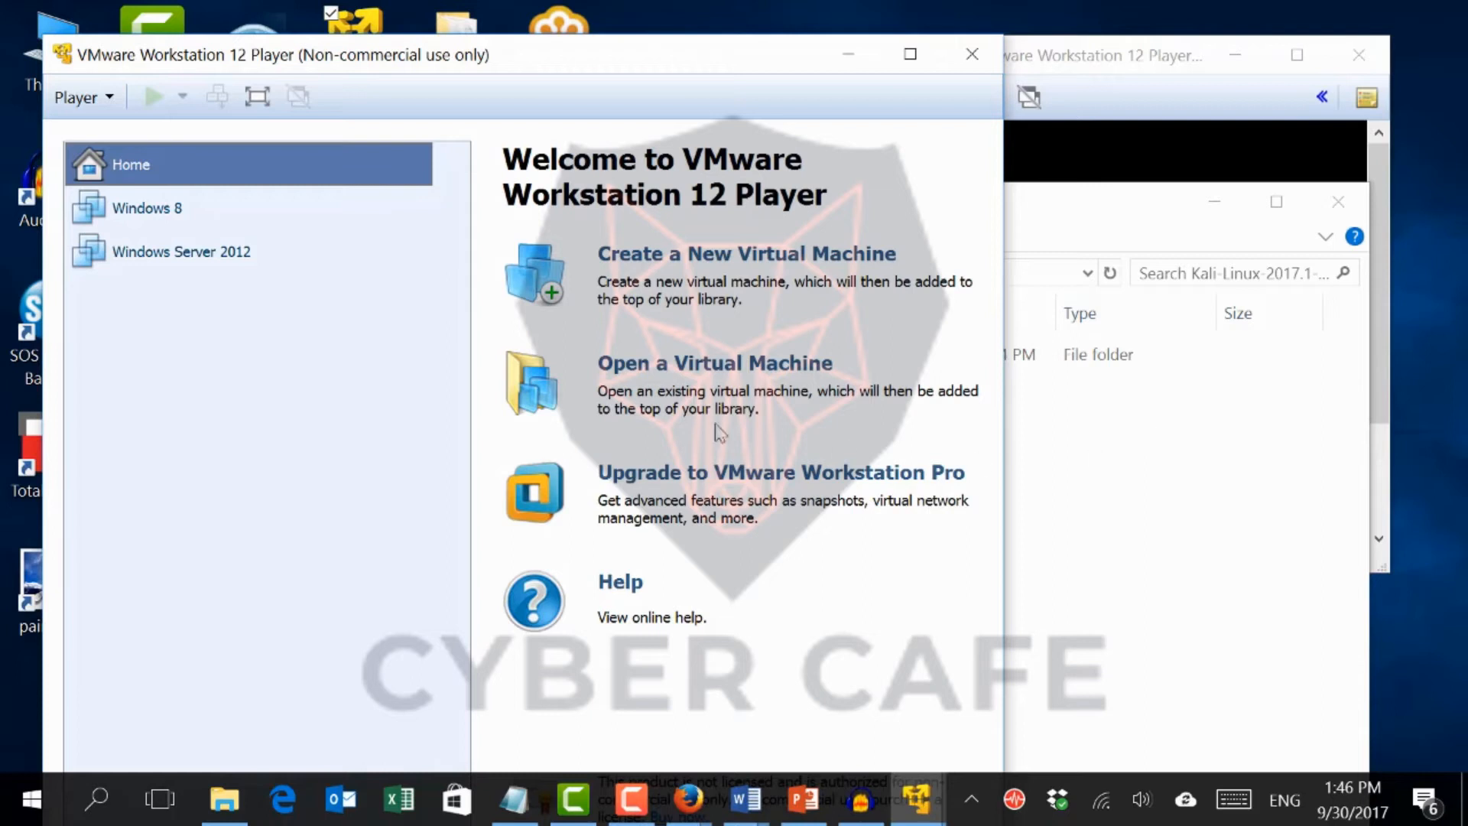
pyautogui.click(716, 255)
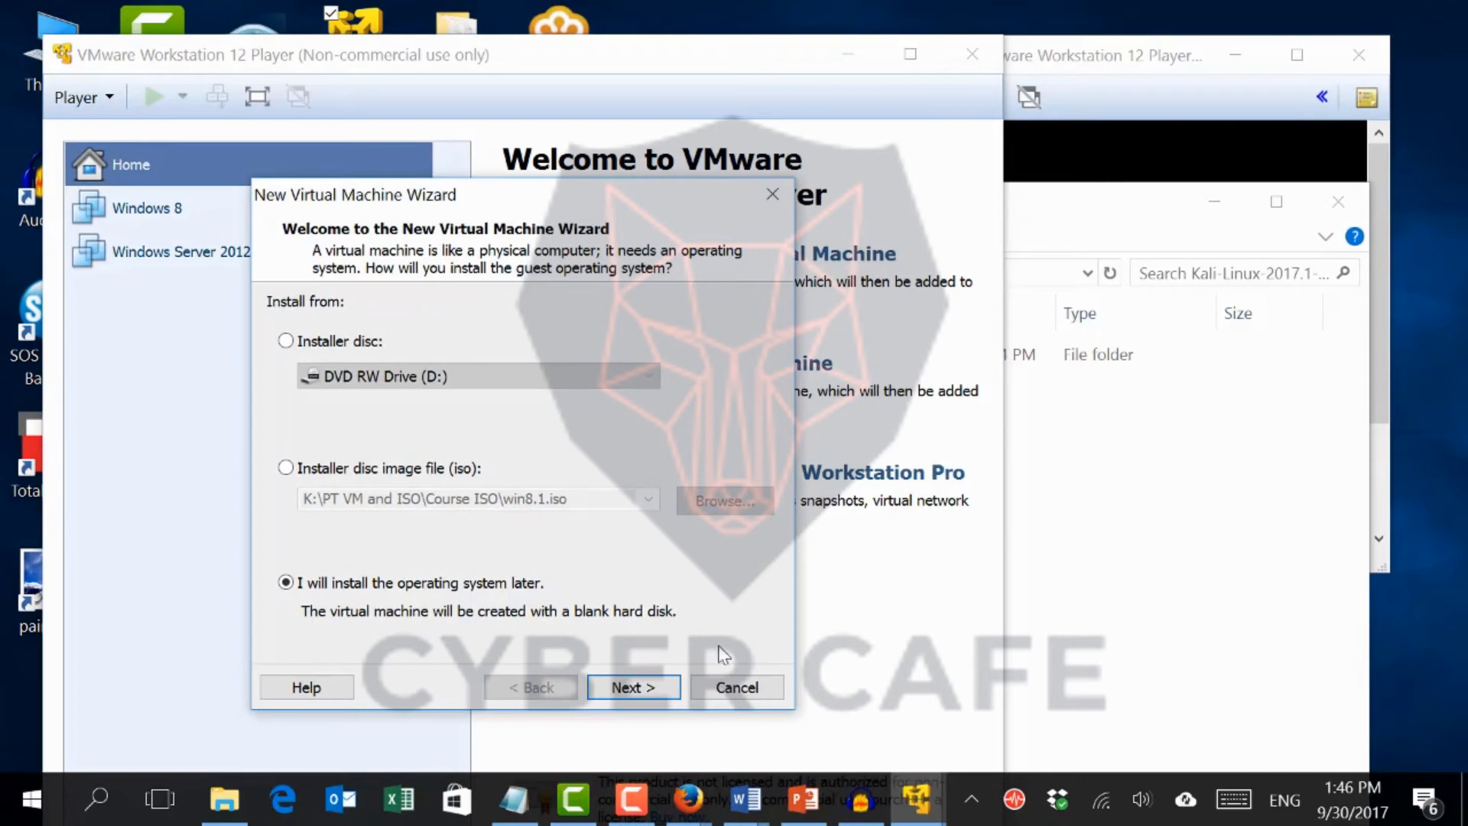
pyautogui.click(764, 687)
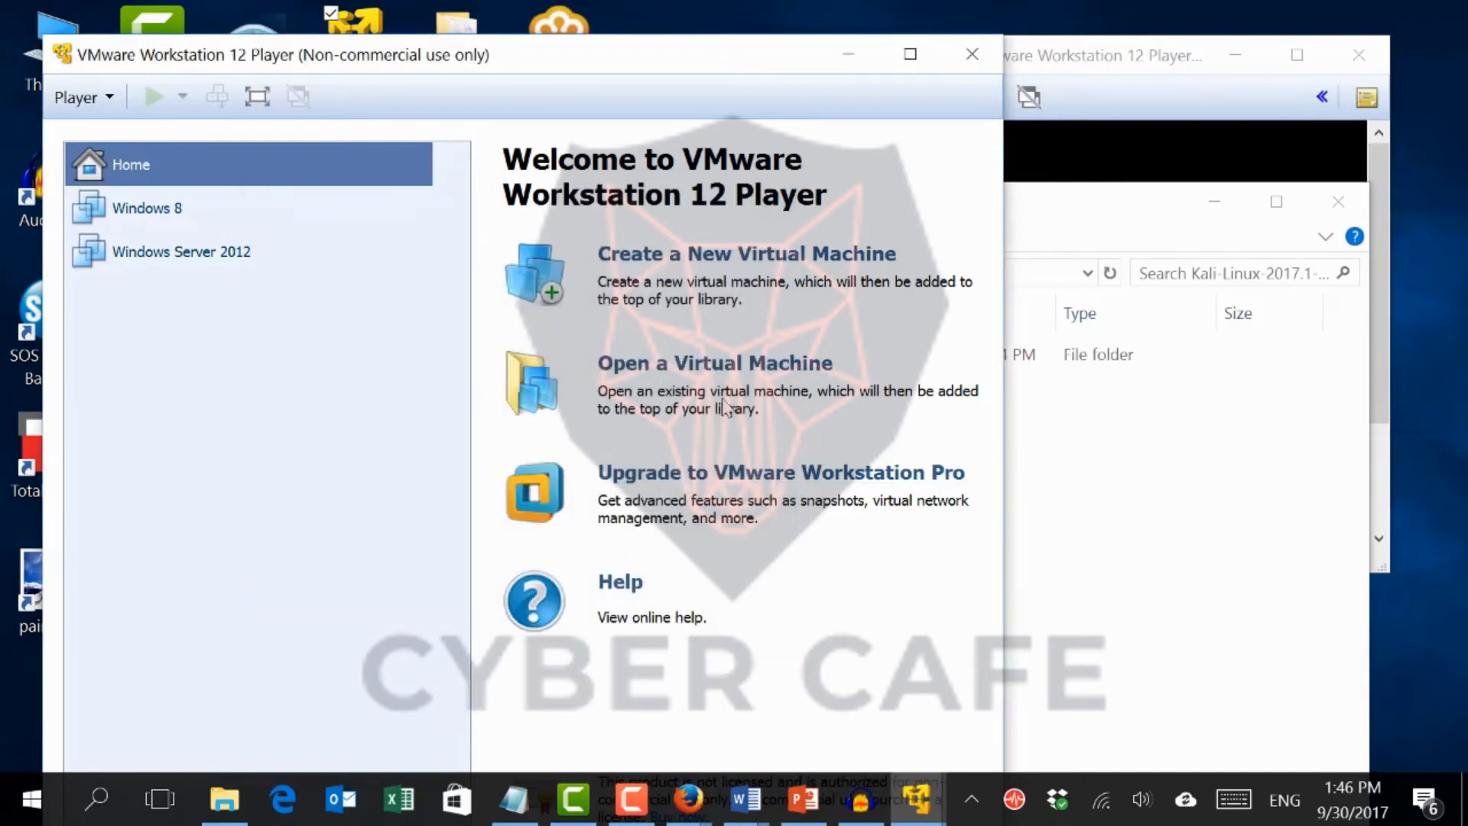
# Open the Kali-Linux-2017.1-vm-amd64 virtual machine configuration from the extracted folder under PT VM and ISO > VM
pyautogui.click(732, 367)
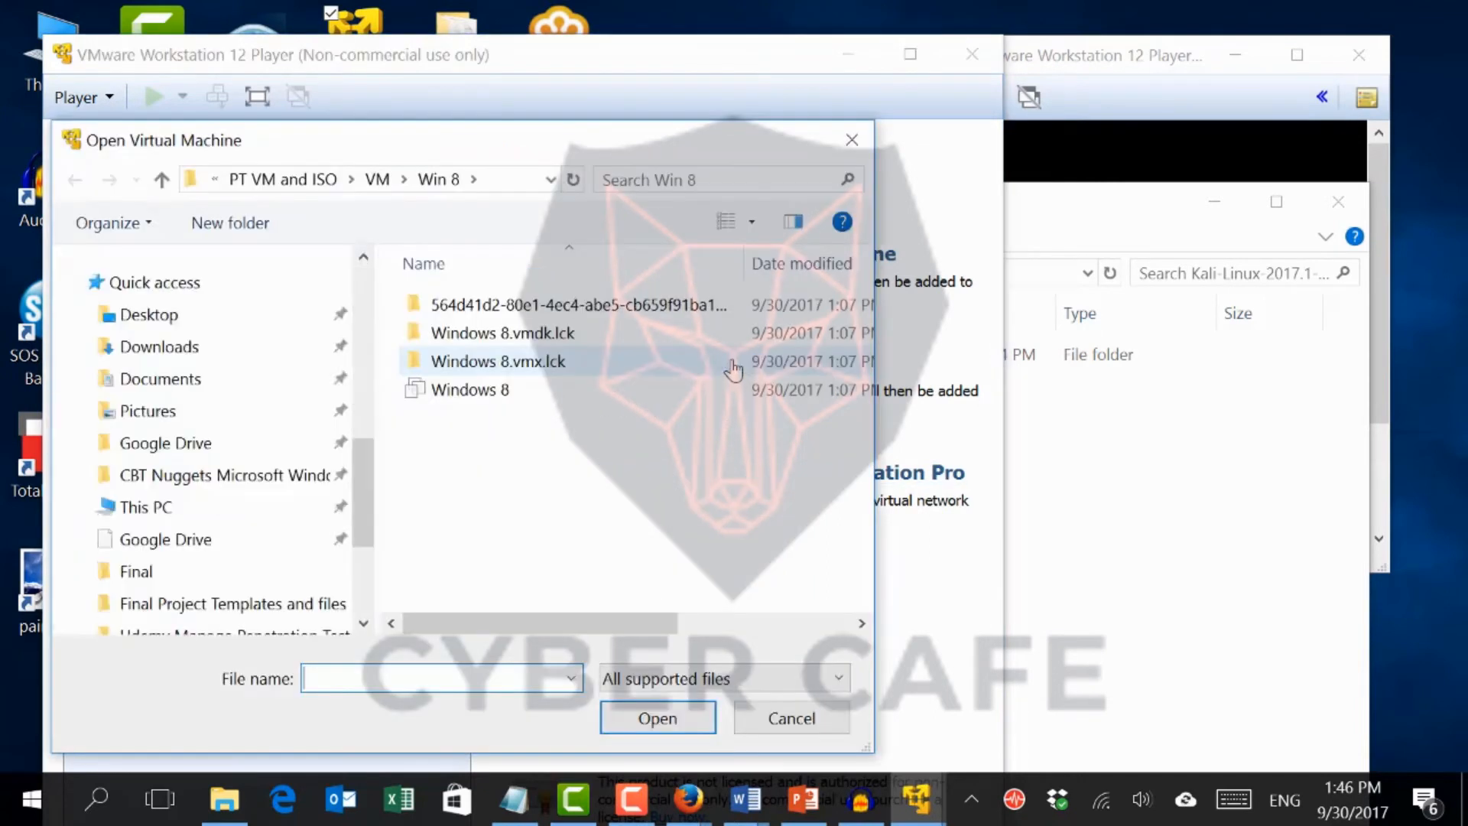
pyautogui.click(377, 181)
pyautogui.click(311, 181)
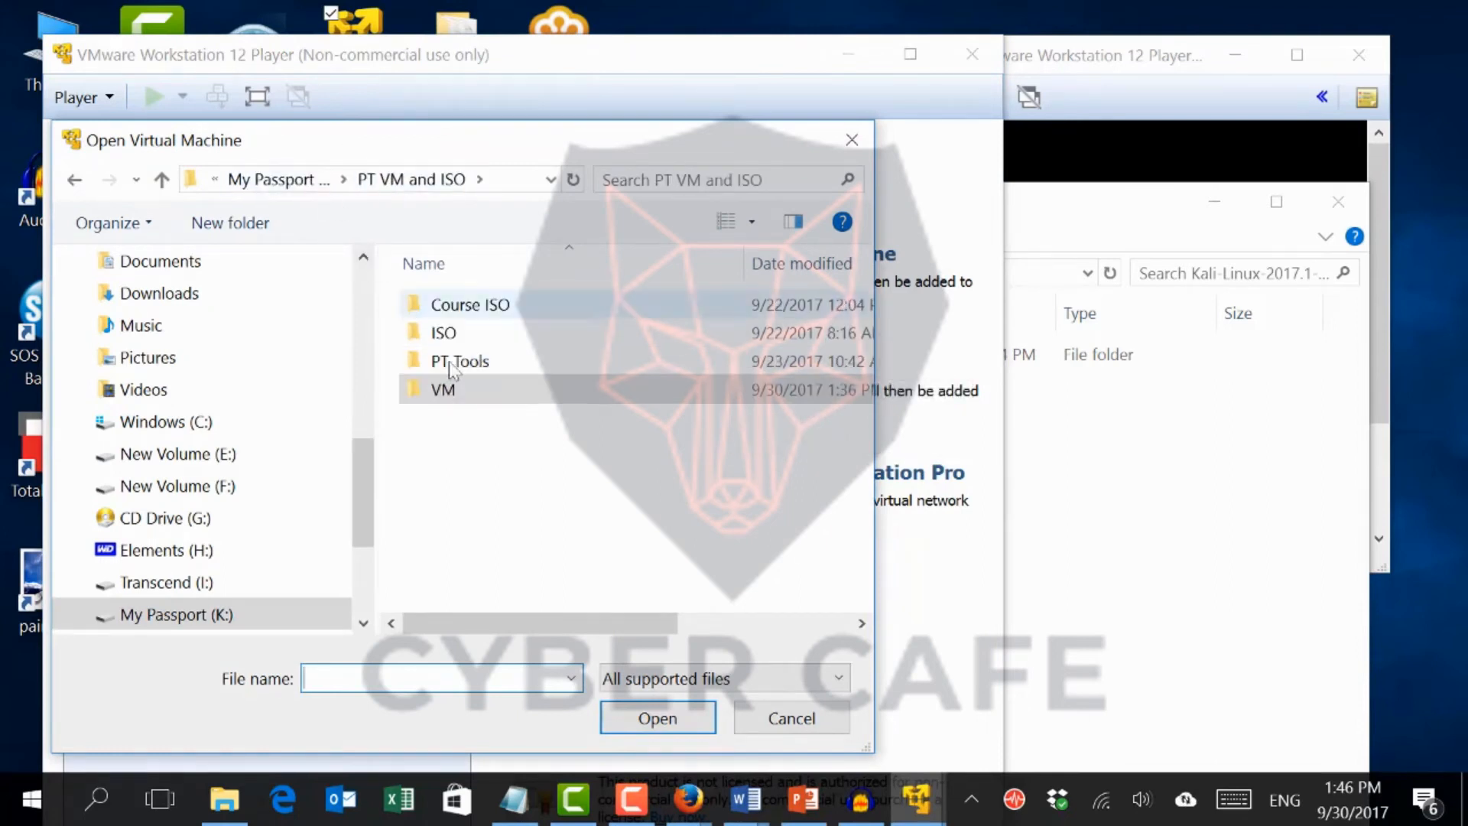
pyautogui.doubleClick(474, 398)
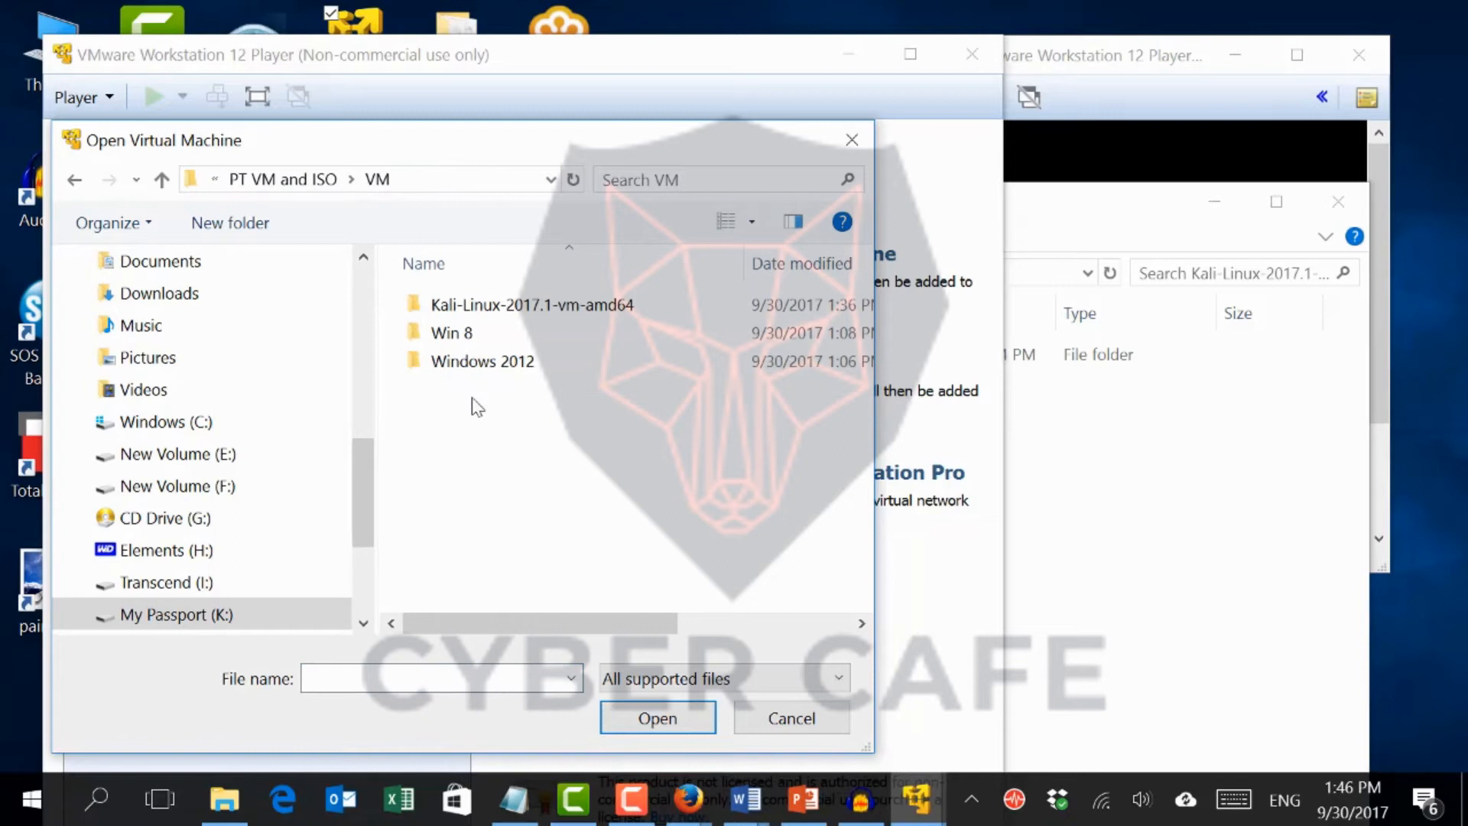
pyautogui.doubleClick(479, 308)
pyautogui.doubleClick(471, 309)
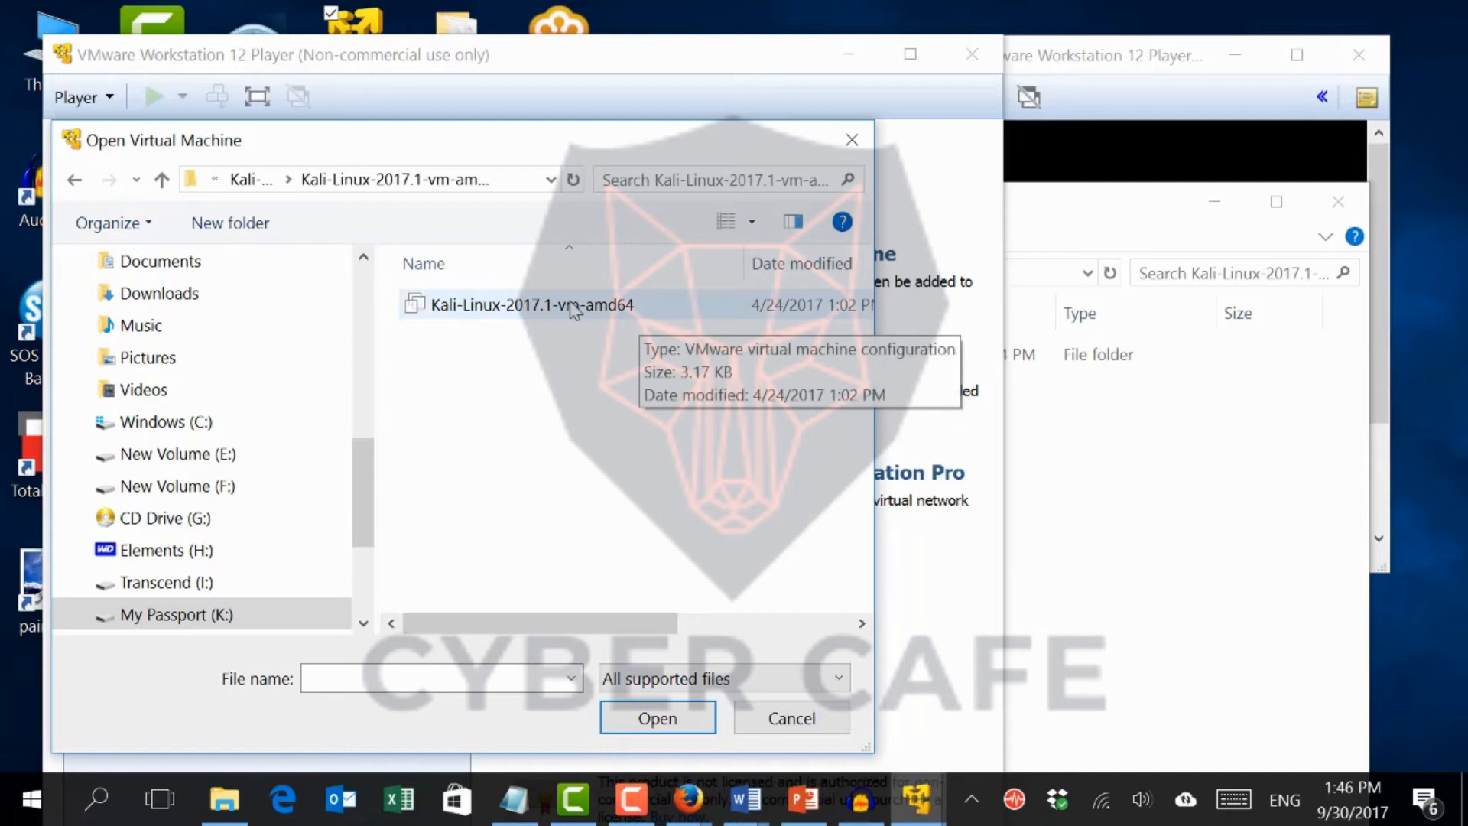
pyautogui.doubleClick(574, 306)
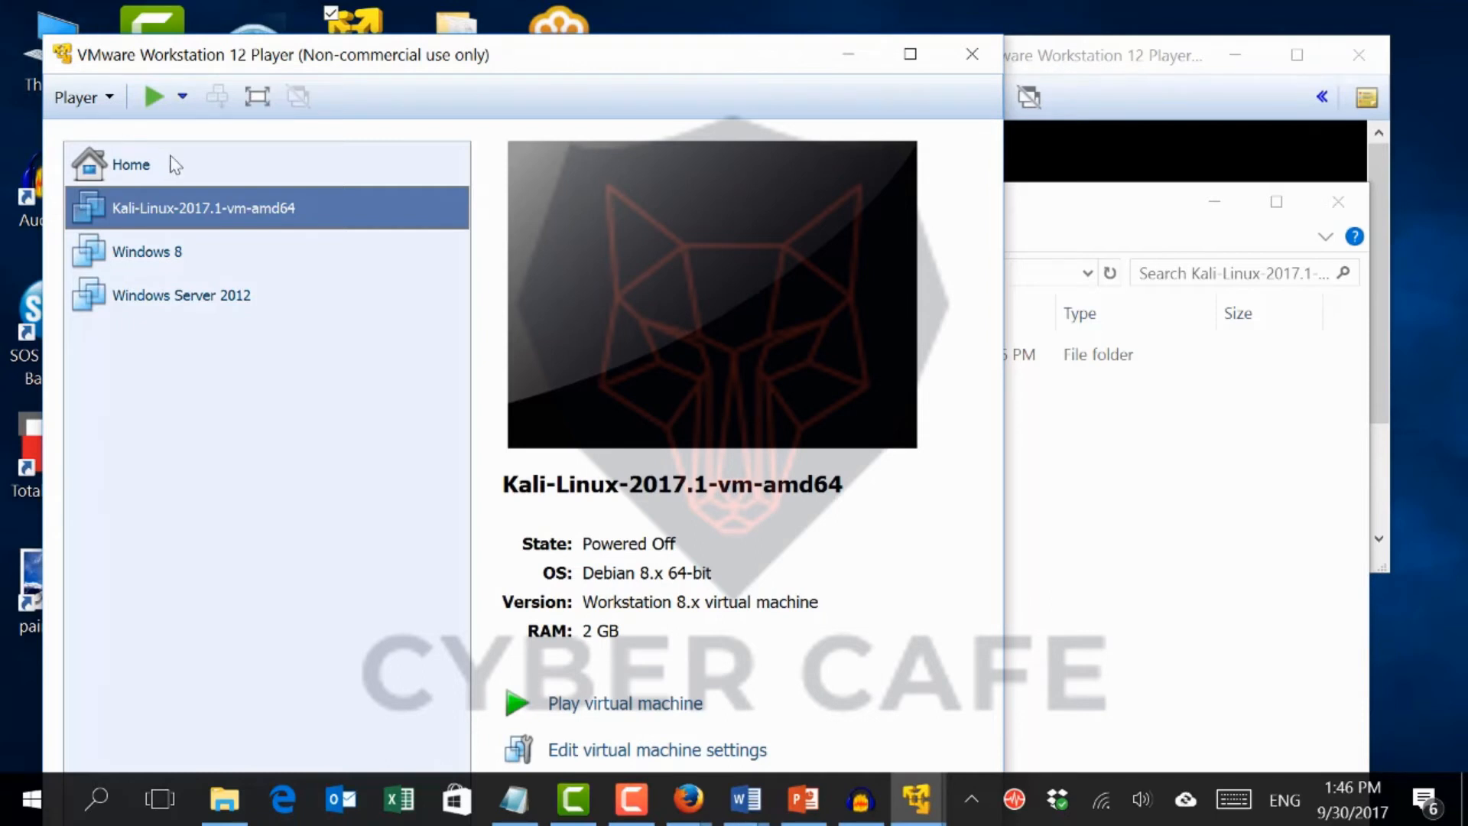
# Power on the Kali-Linux-2017.1-vm-amd64 machine and answer that it was moved
pyautogui.rightClick(234, 225)
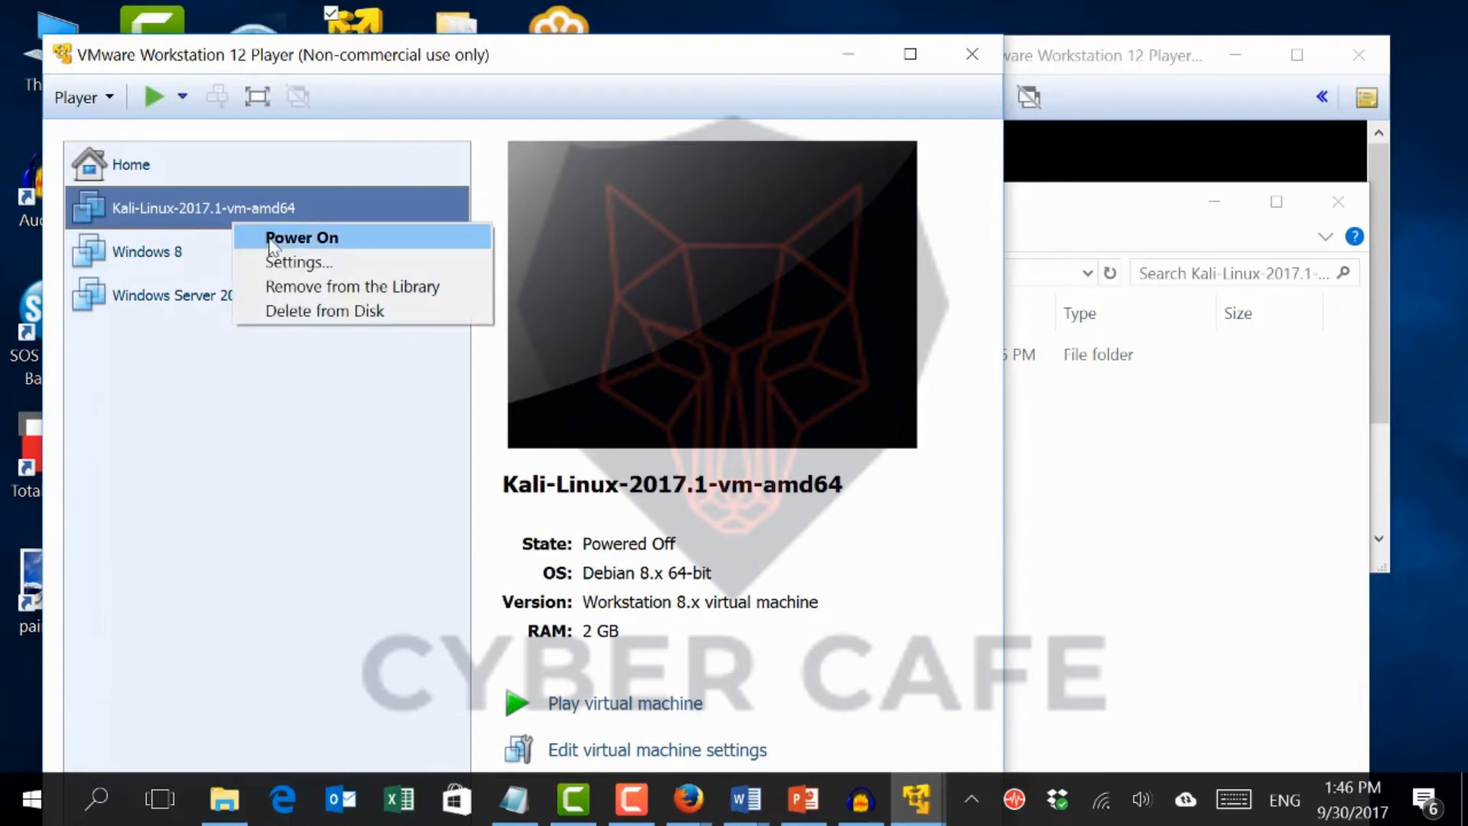
pyautogui.click(274, 239)
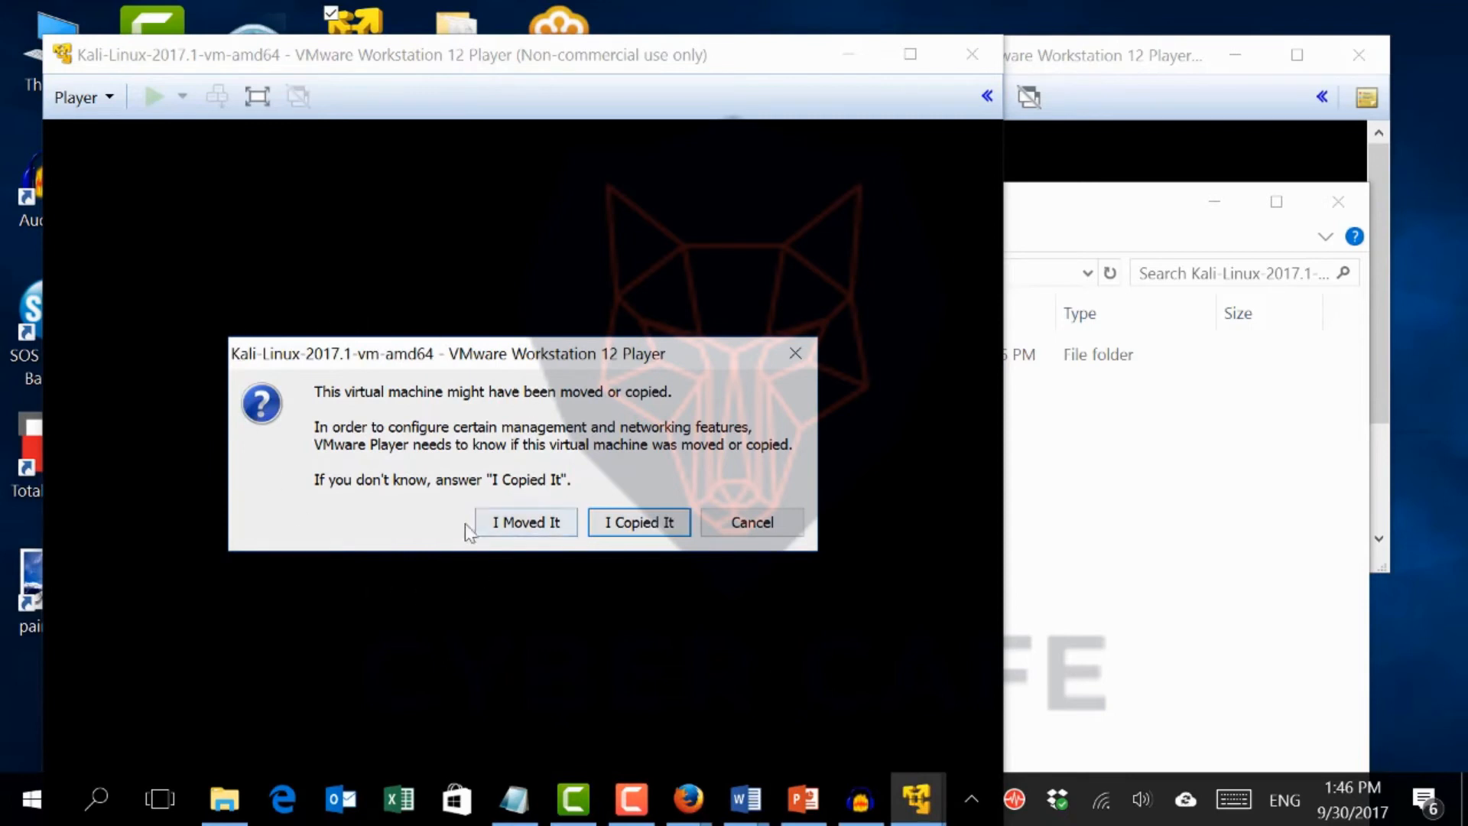
pyautogui.click(516, 521)
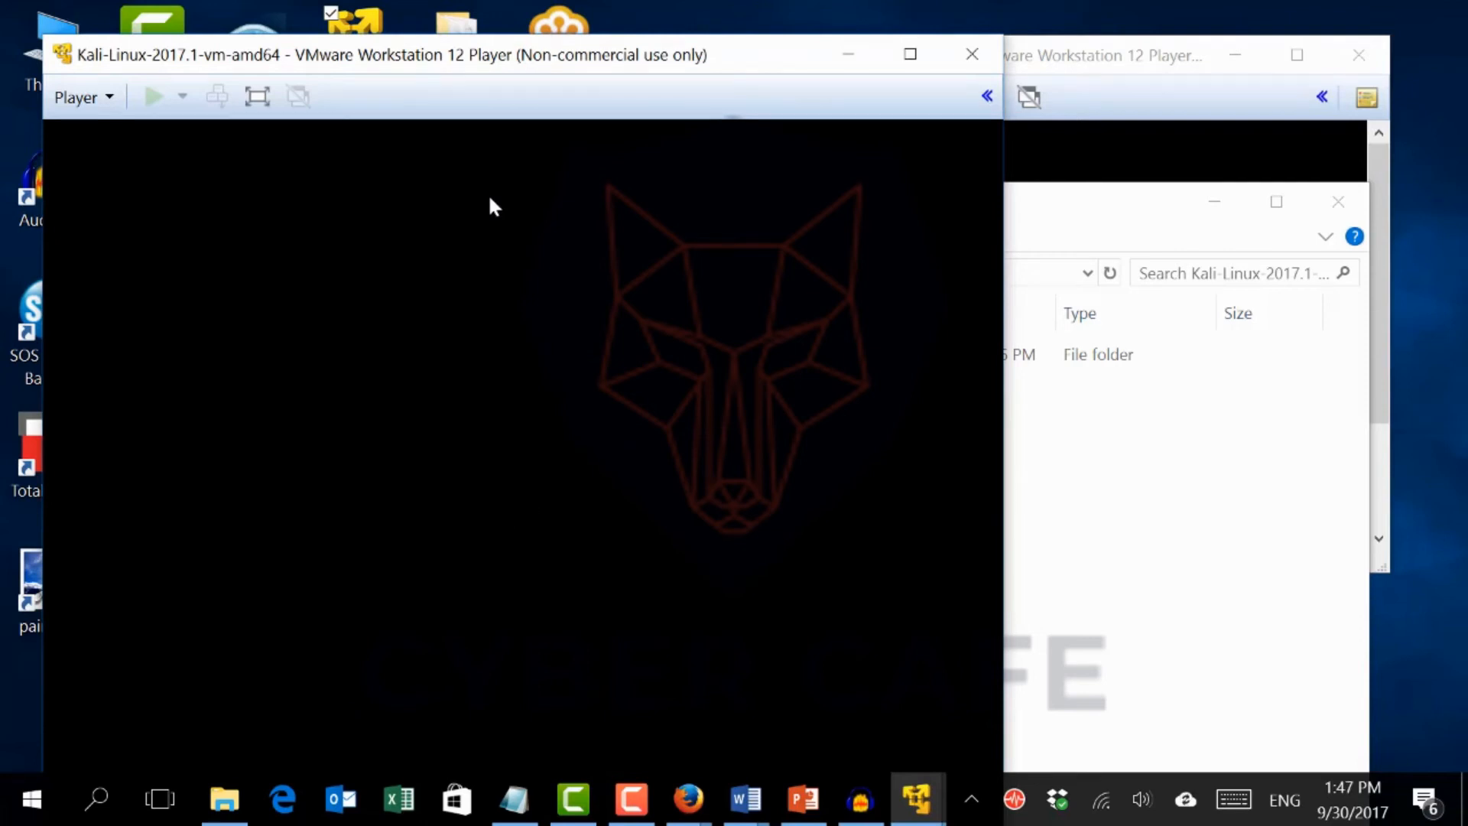
# Reposition the Kali VM window and click inside it to let the boot continue
pyautogui.moveTo(361, 62); pyautogui.dragTo(297, 35)
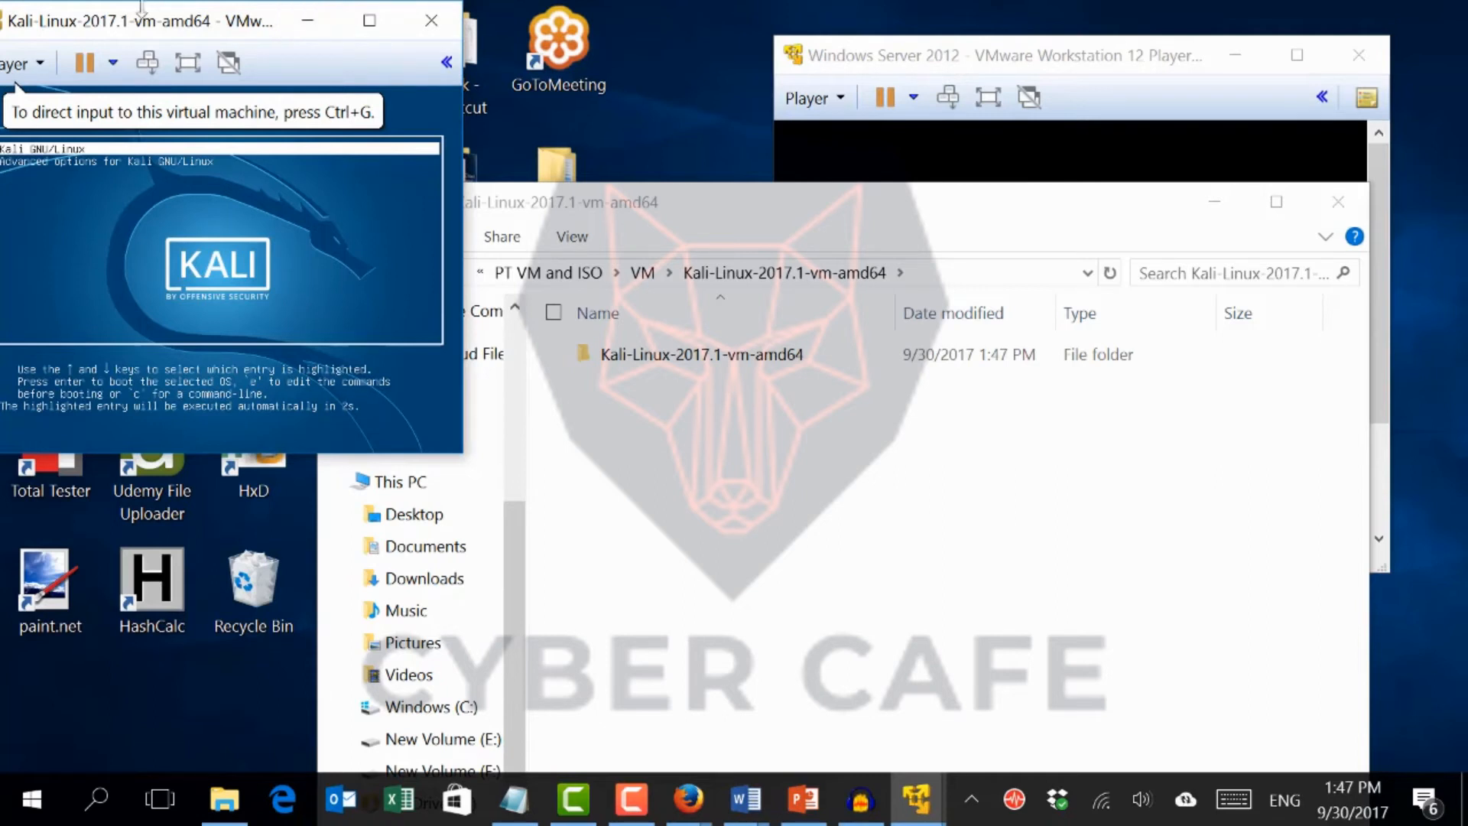
pyautogui.moveTo(150, 20); pyautogui.dragTo(211, 41)
pyautogui.click(110, 274)
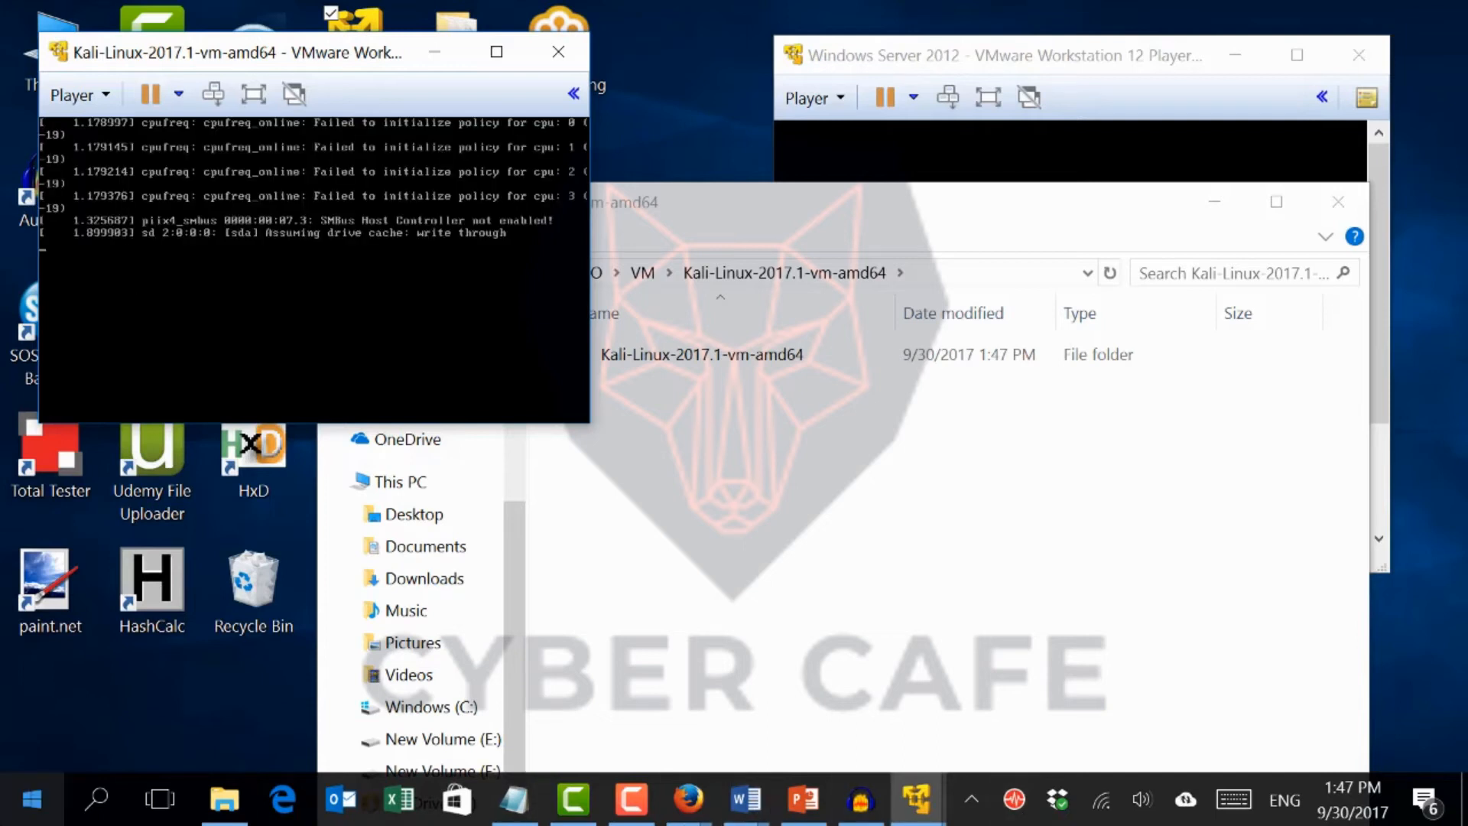
# Open the Linux UN and Password notes in Notepad to look up the Kali login details
pyautogui.click(516, 799)
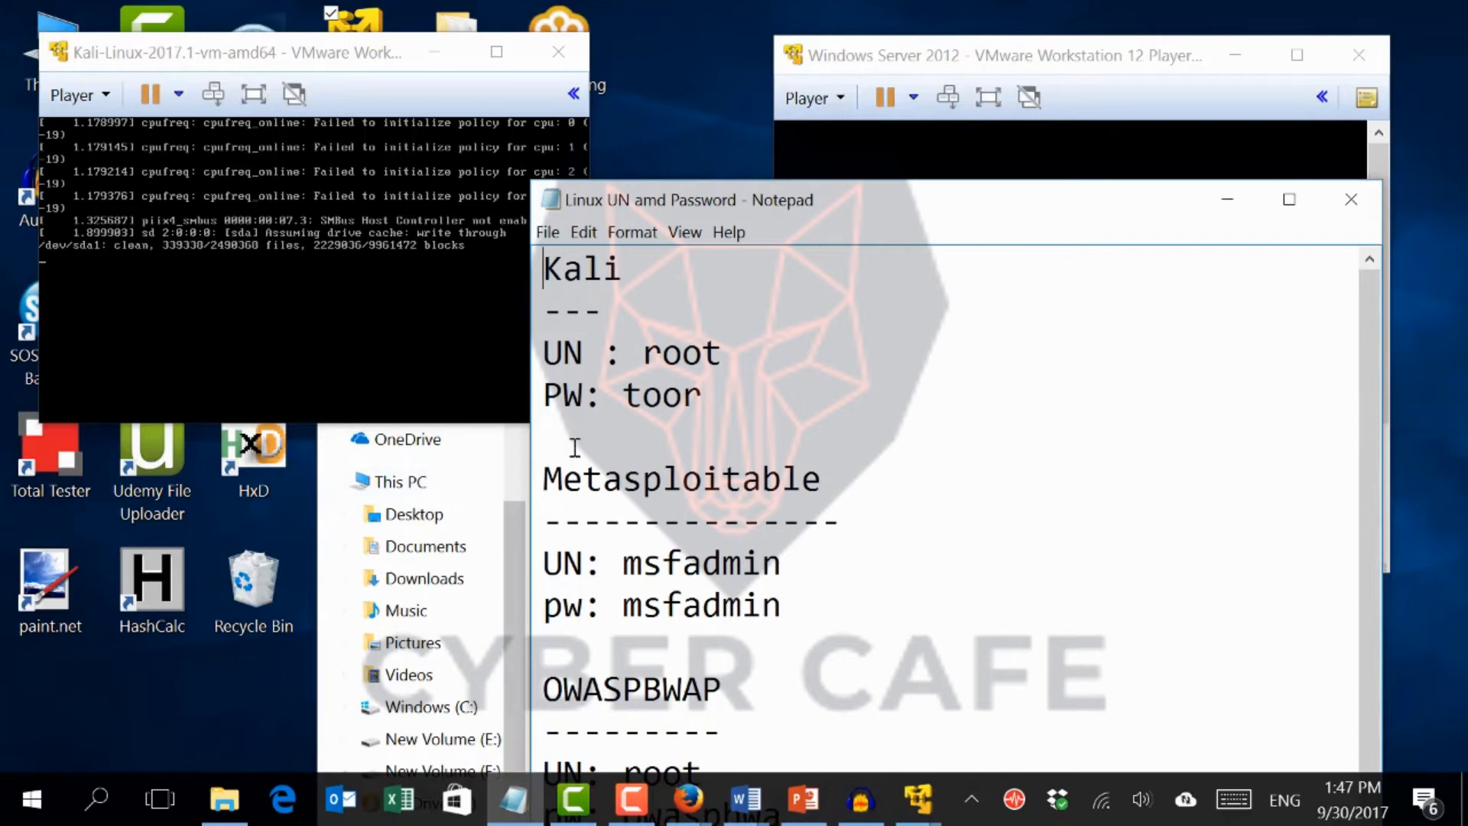
pyautogui.scroll(-1, 576, 446)
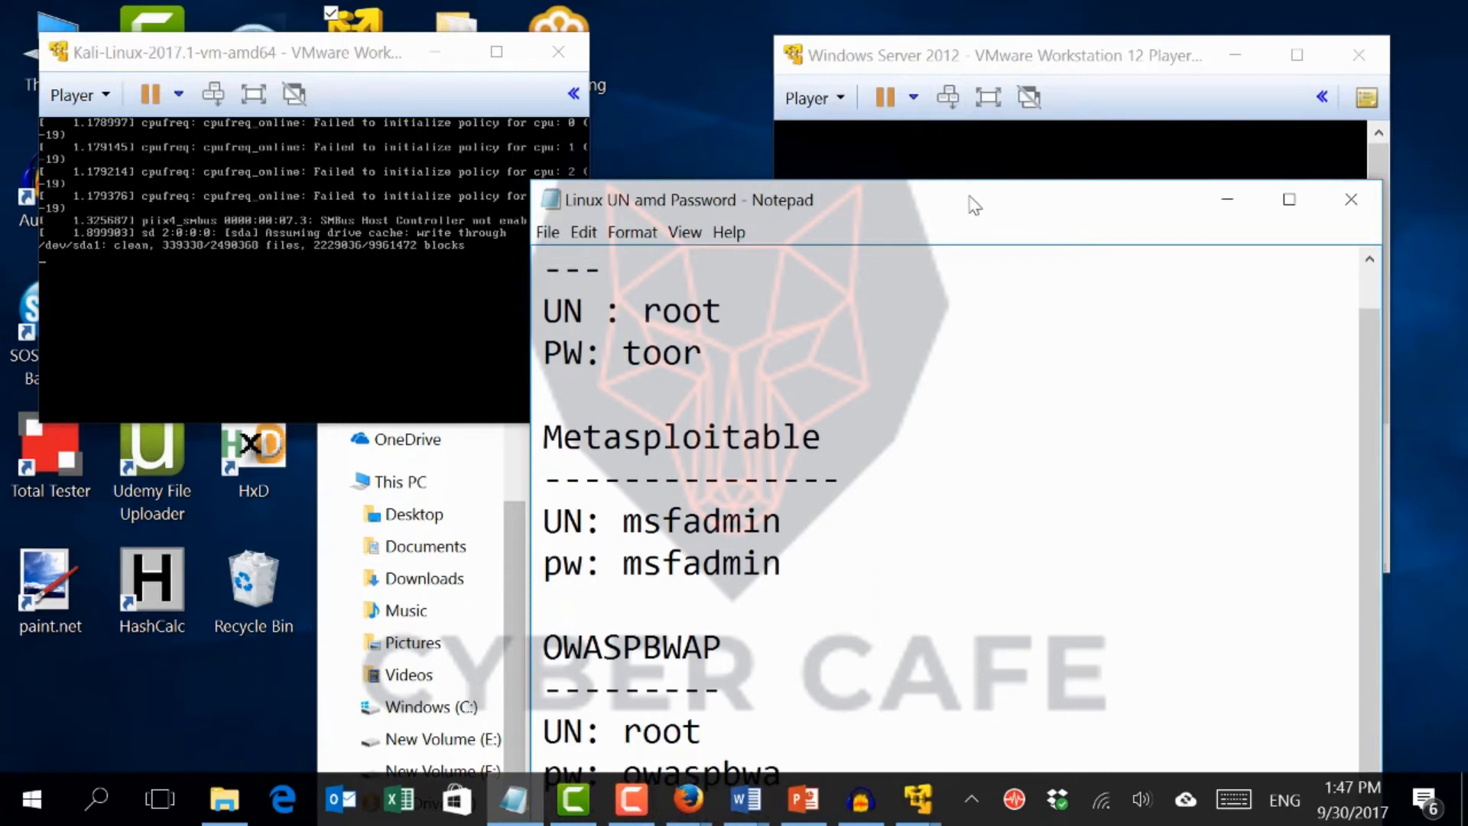
pyautogui.moveTo(971, 190); pyautogui.dragTo(979, 125)
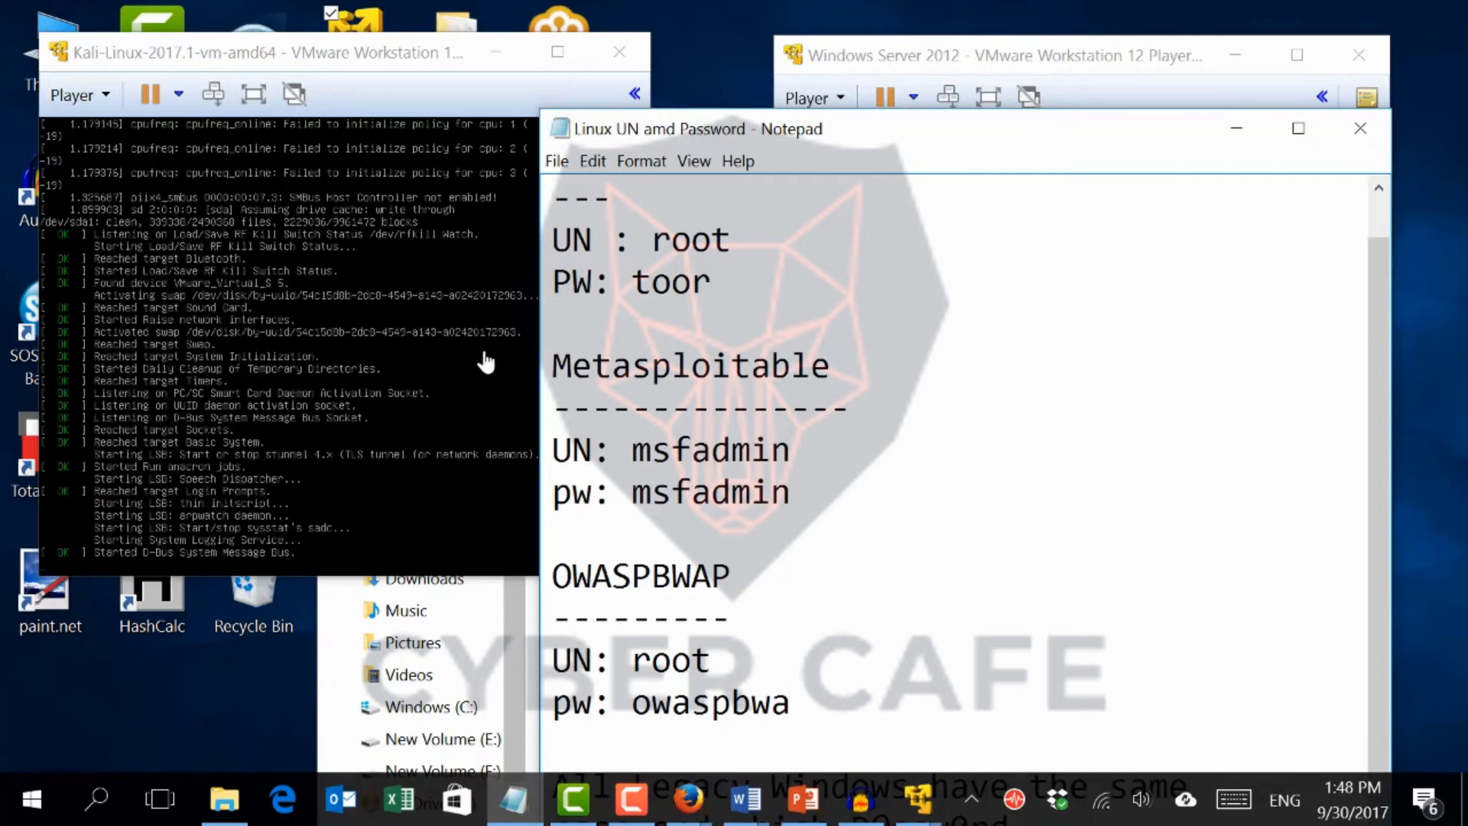
# Bring the Kali VM window to the front and move it toward the centre of the screen
pyautogui.click(485, 356)
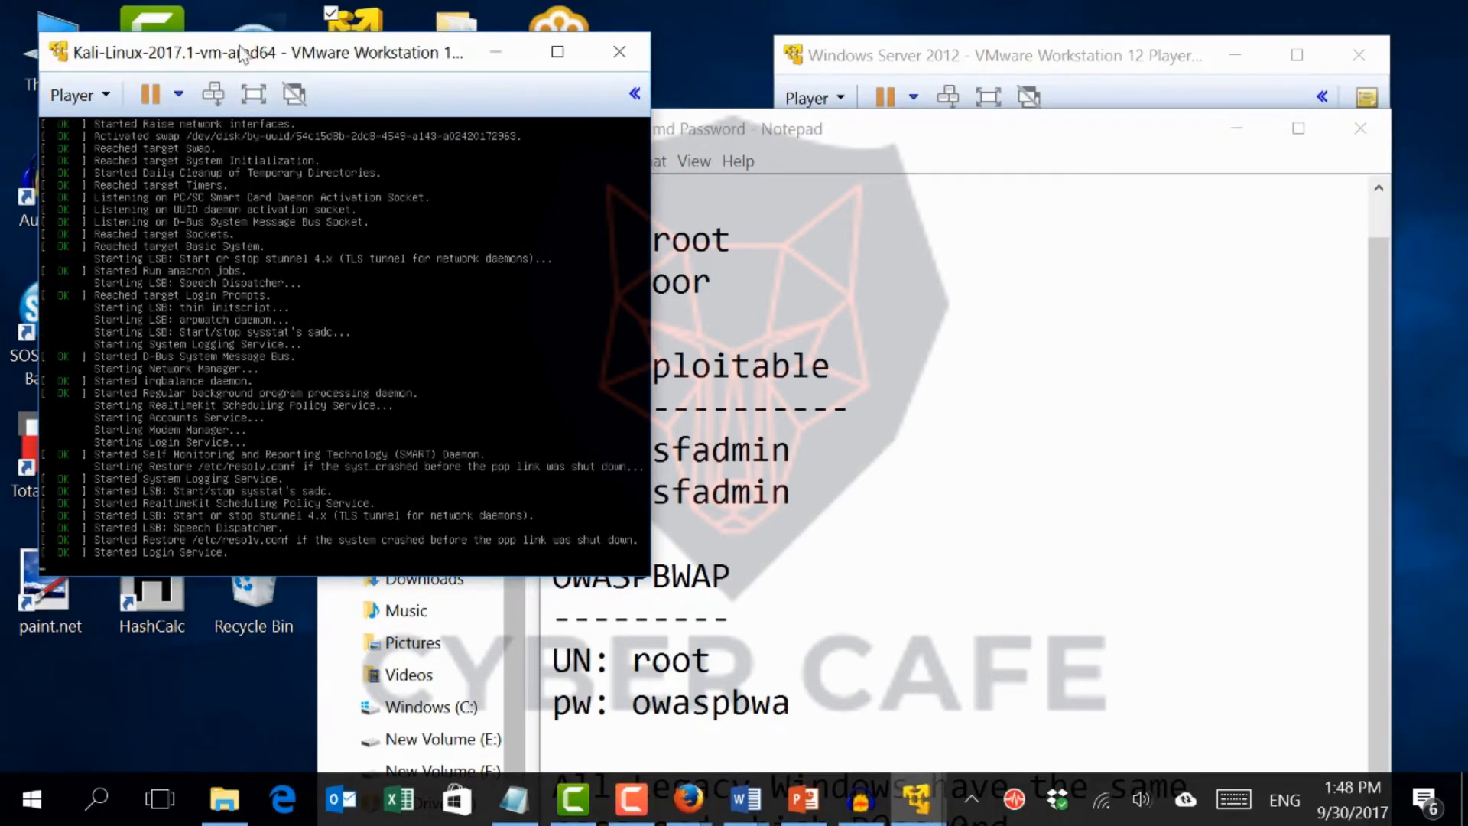
pyautogui.moveTo(239, 52); pyautogui.dragTo(704, 62)
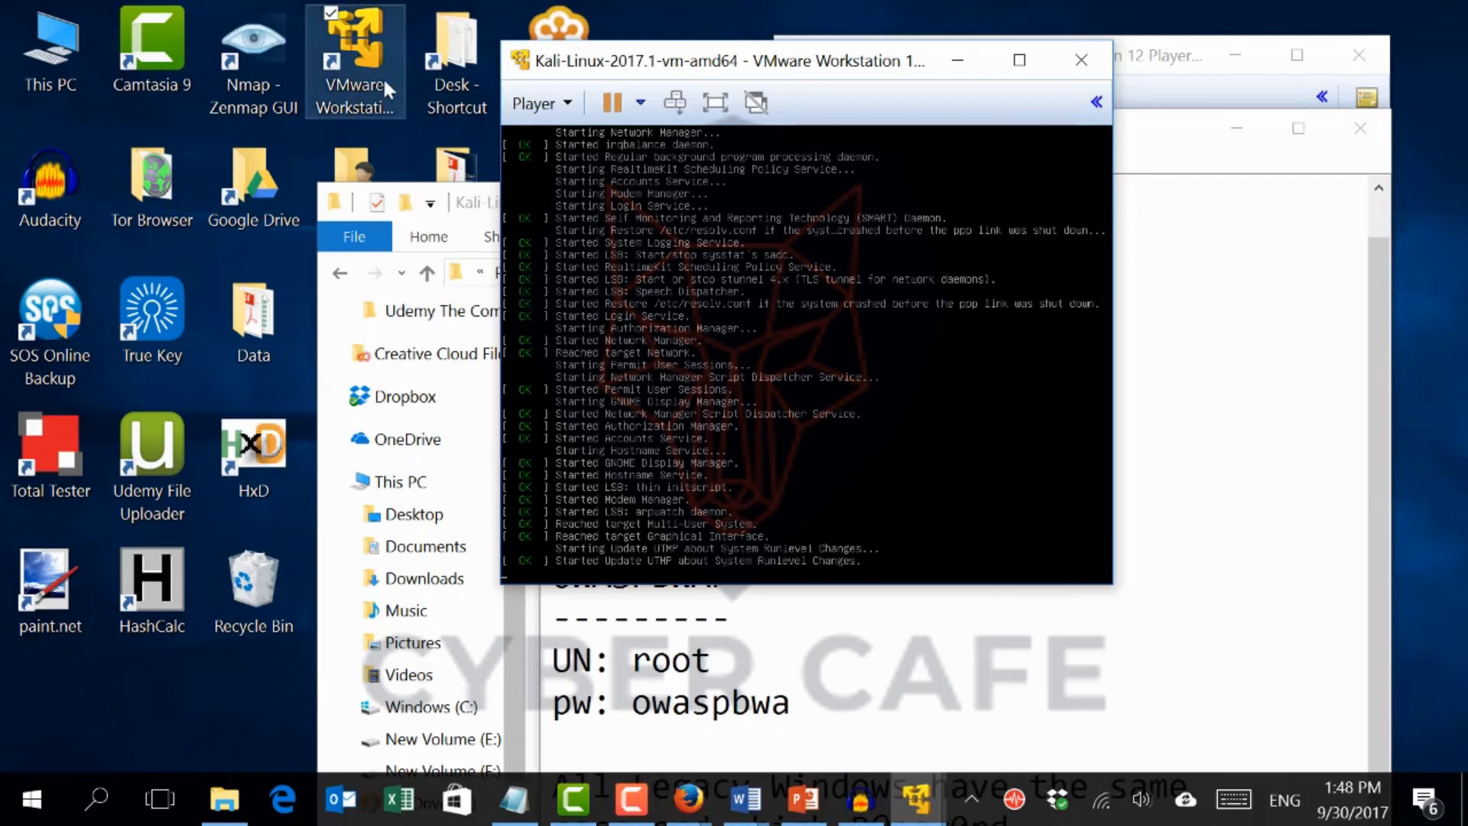
pyautogui.click(350, 70)
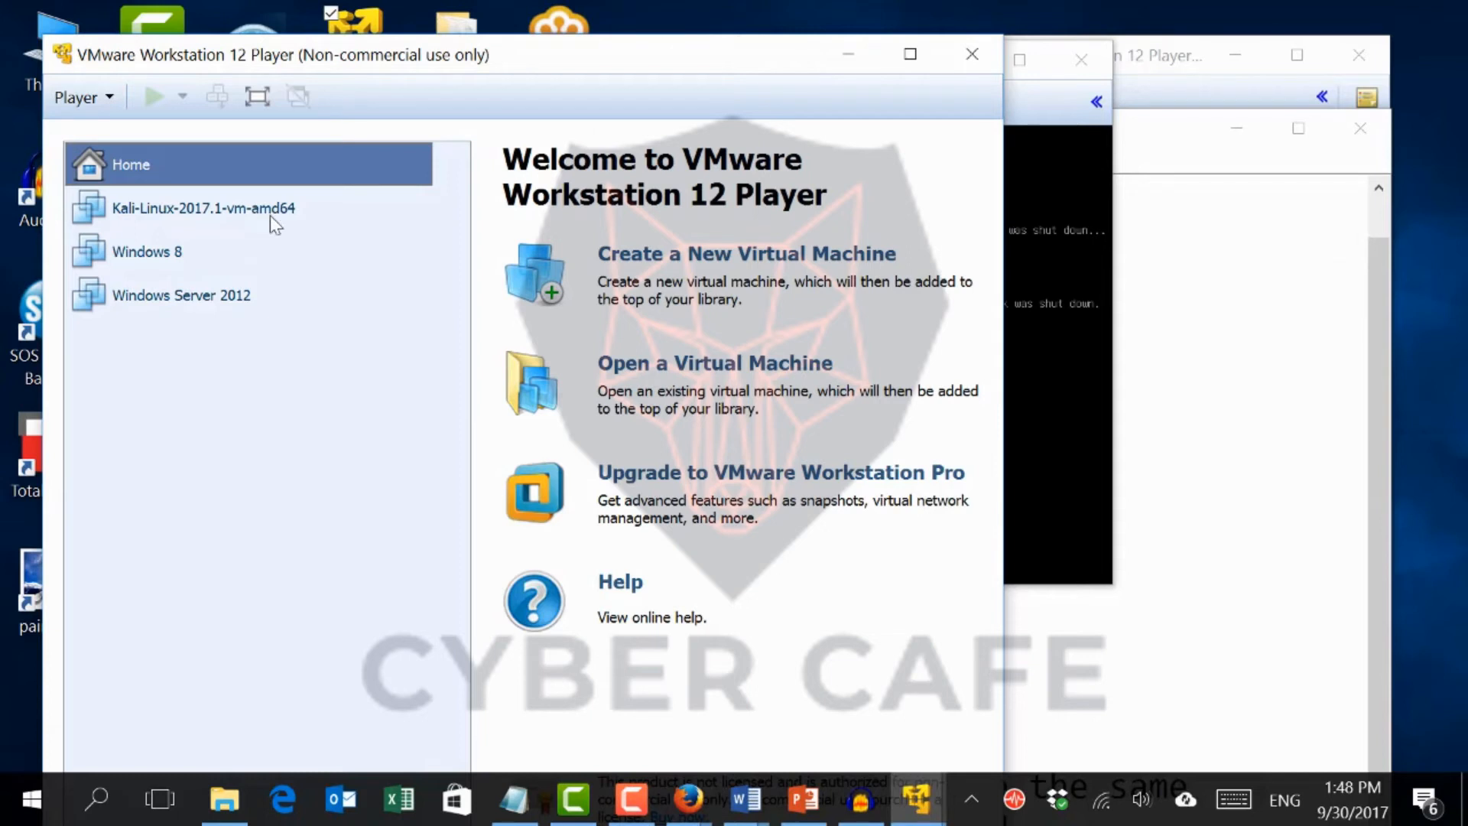
pyautogui.click(681, 272)
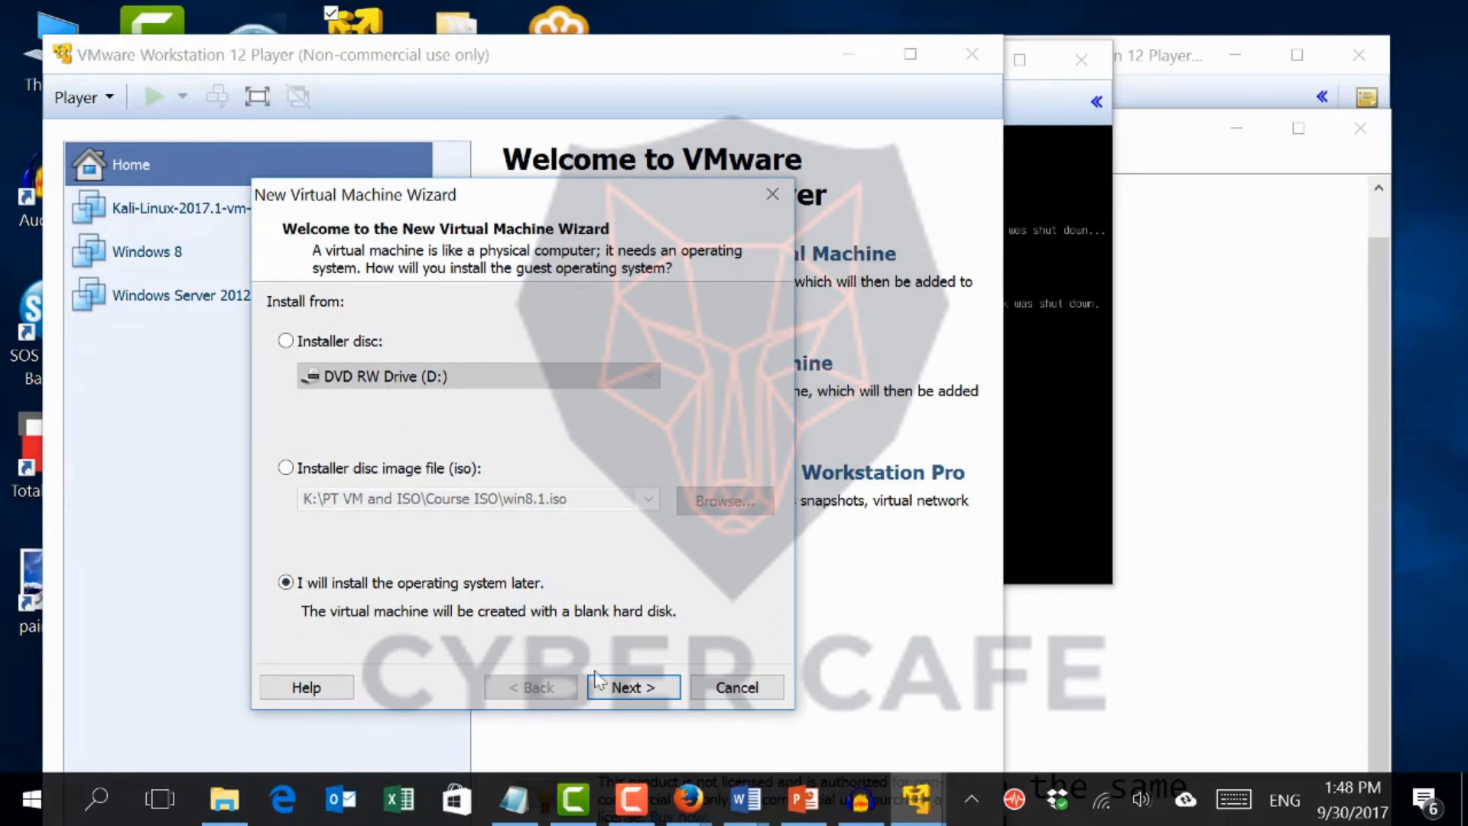
pyautogui.click(631, 688)
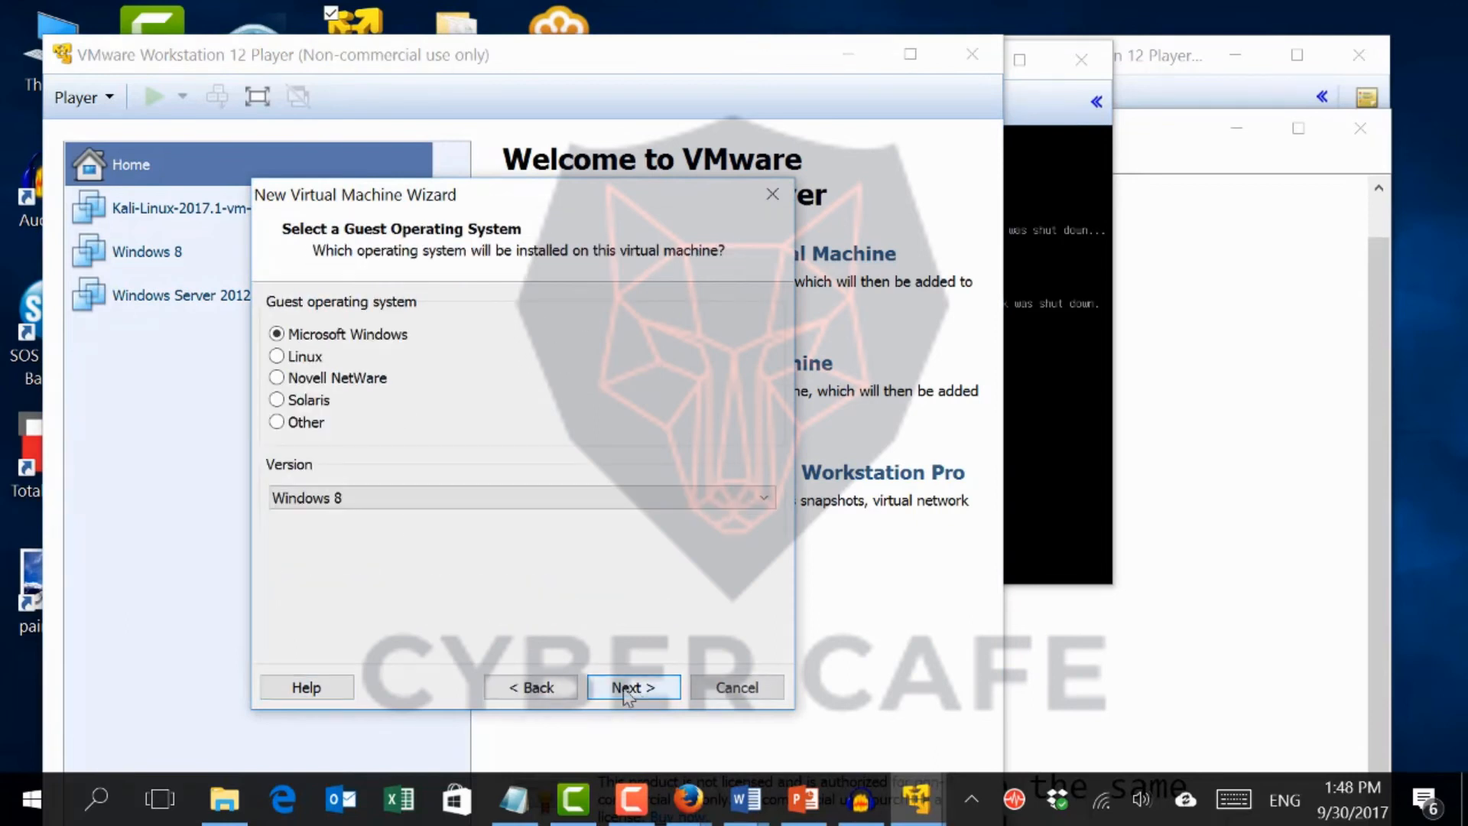
pyautogui.click(312, 356)
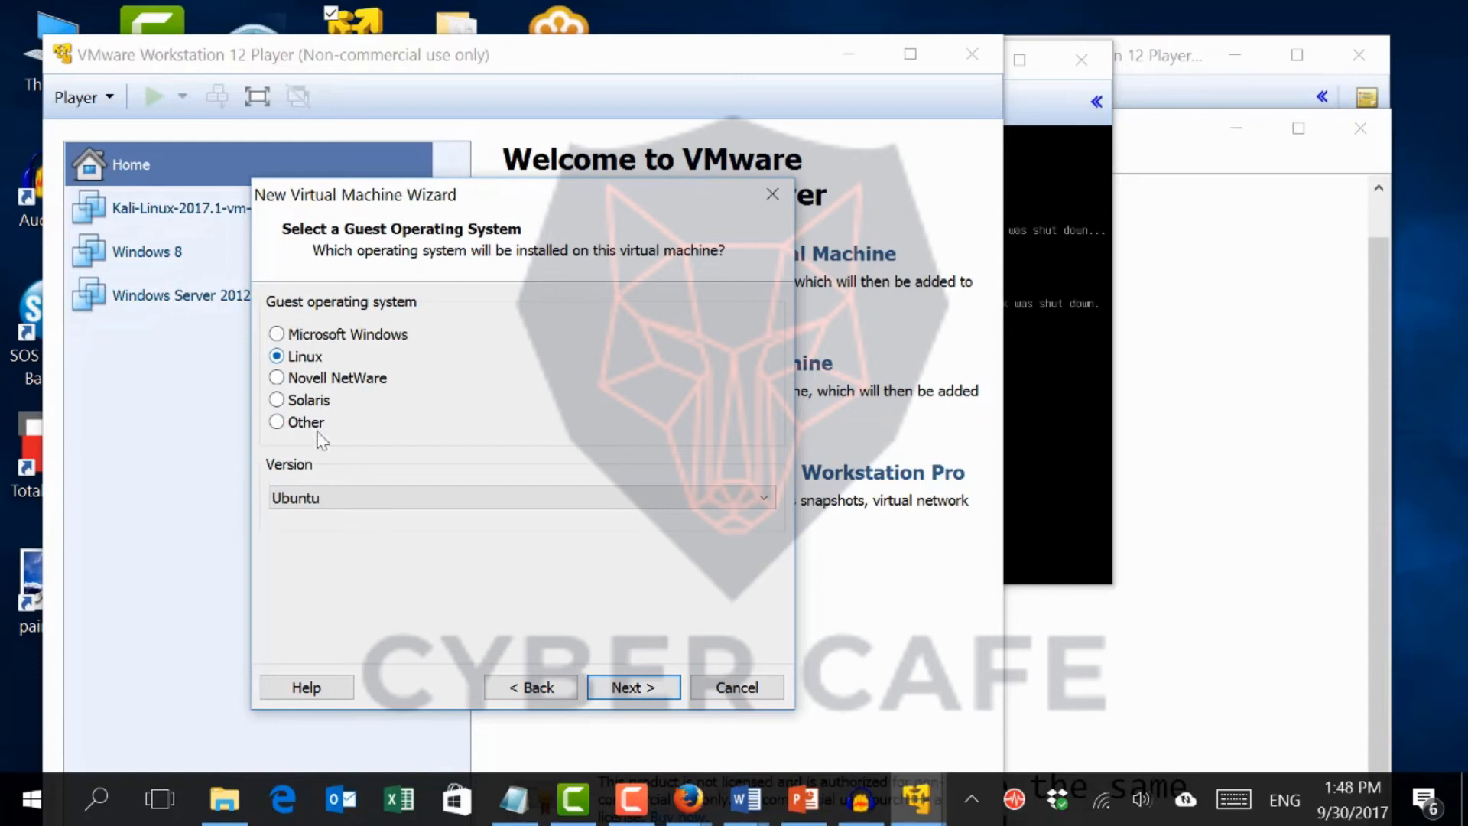
pyautogui.click(336, 498)
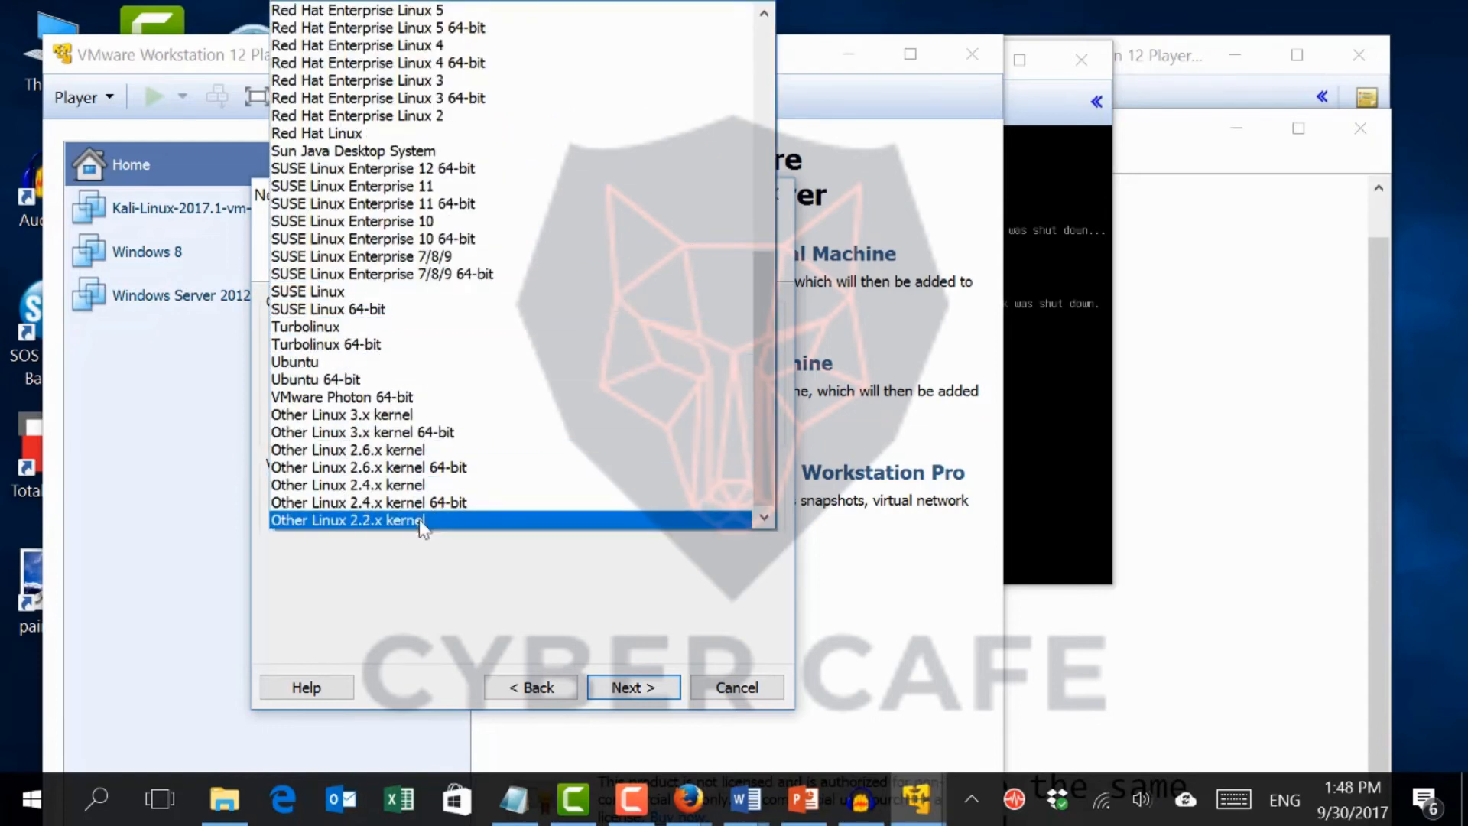
pyautogui.click(452, 451)
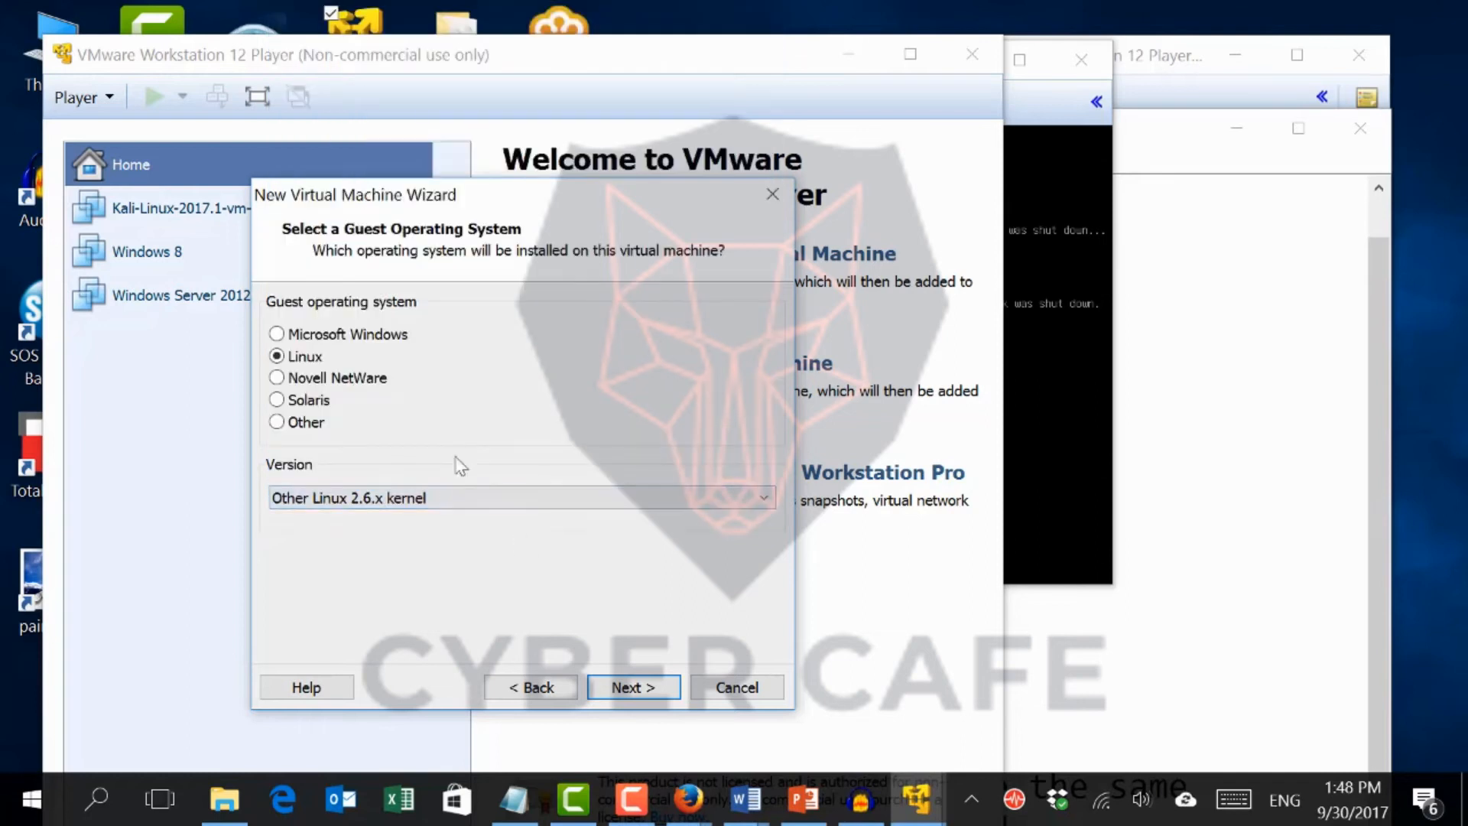
pyautogui.click(717, 694)
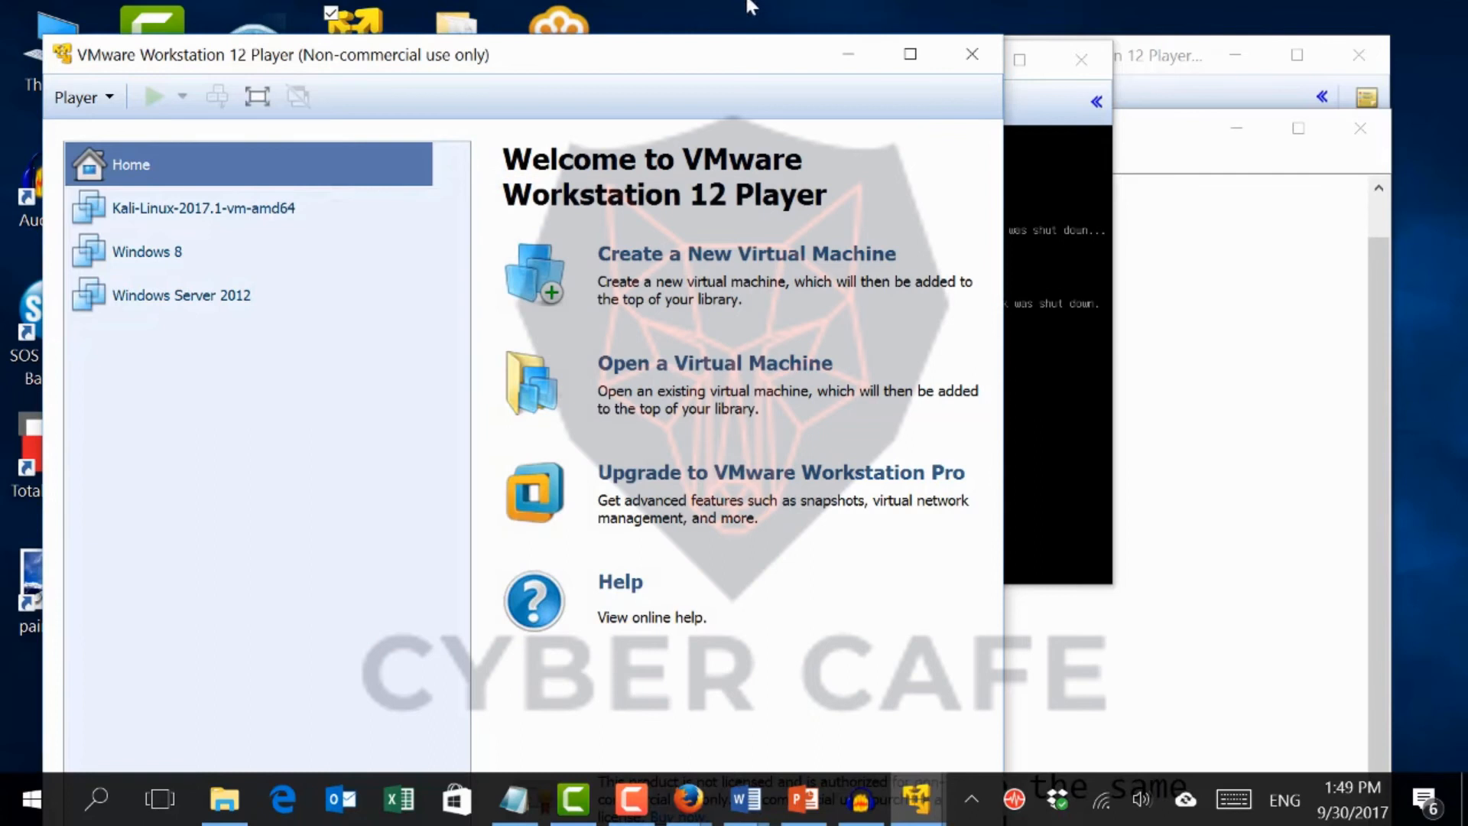
# Log in to Kali with the root username and the account password
pyautogui.moveTo(659, 67); pyautogui.dragTo(663, 195)
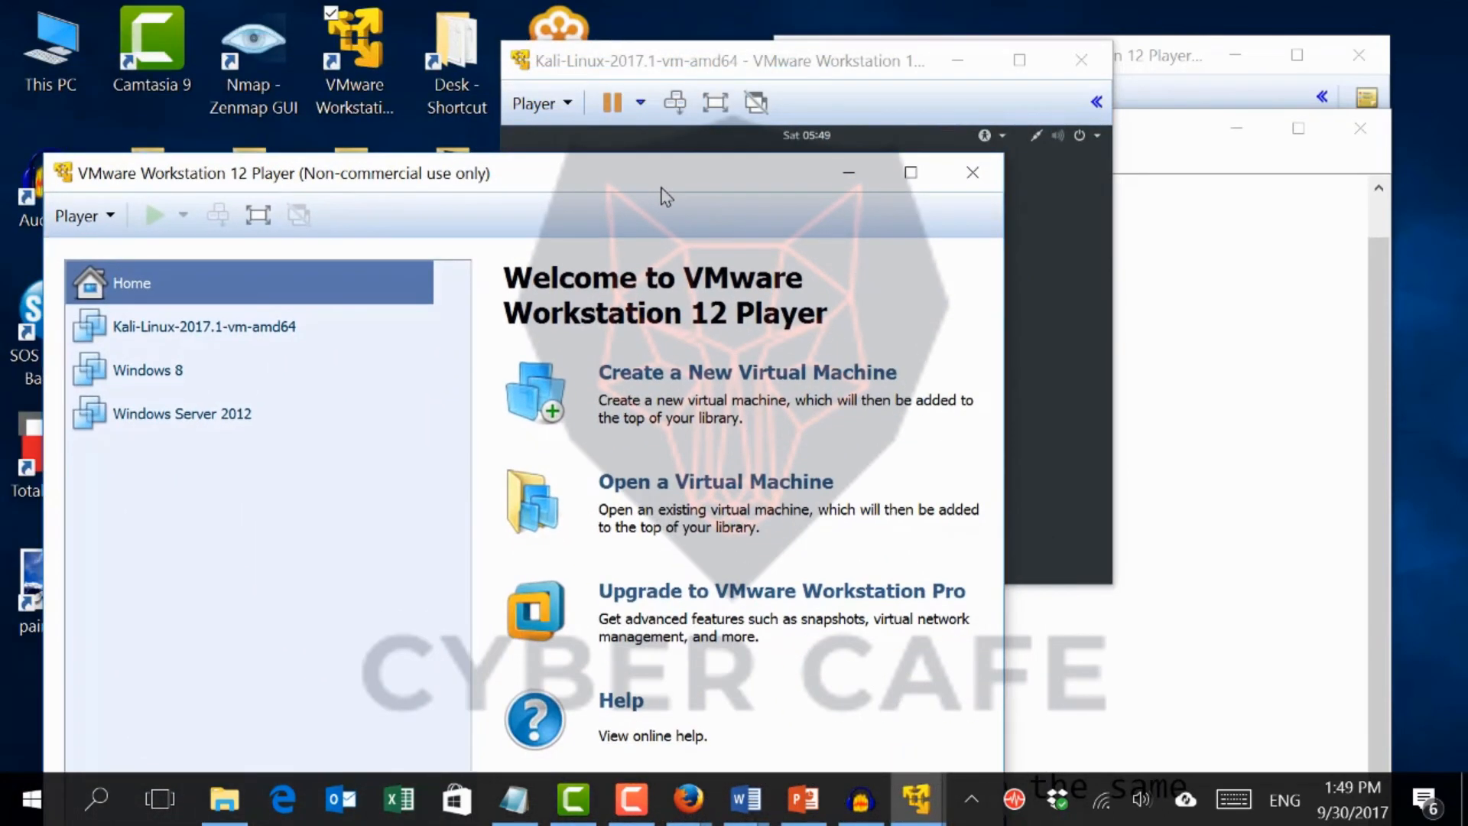
pyautogui.click(726, 68)
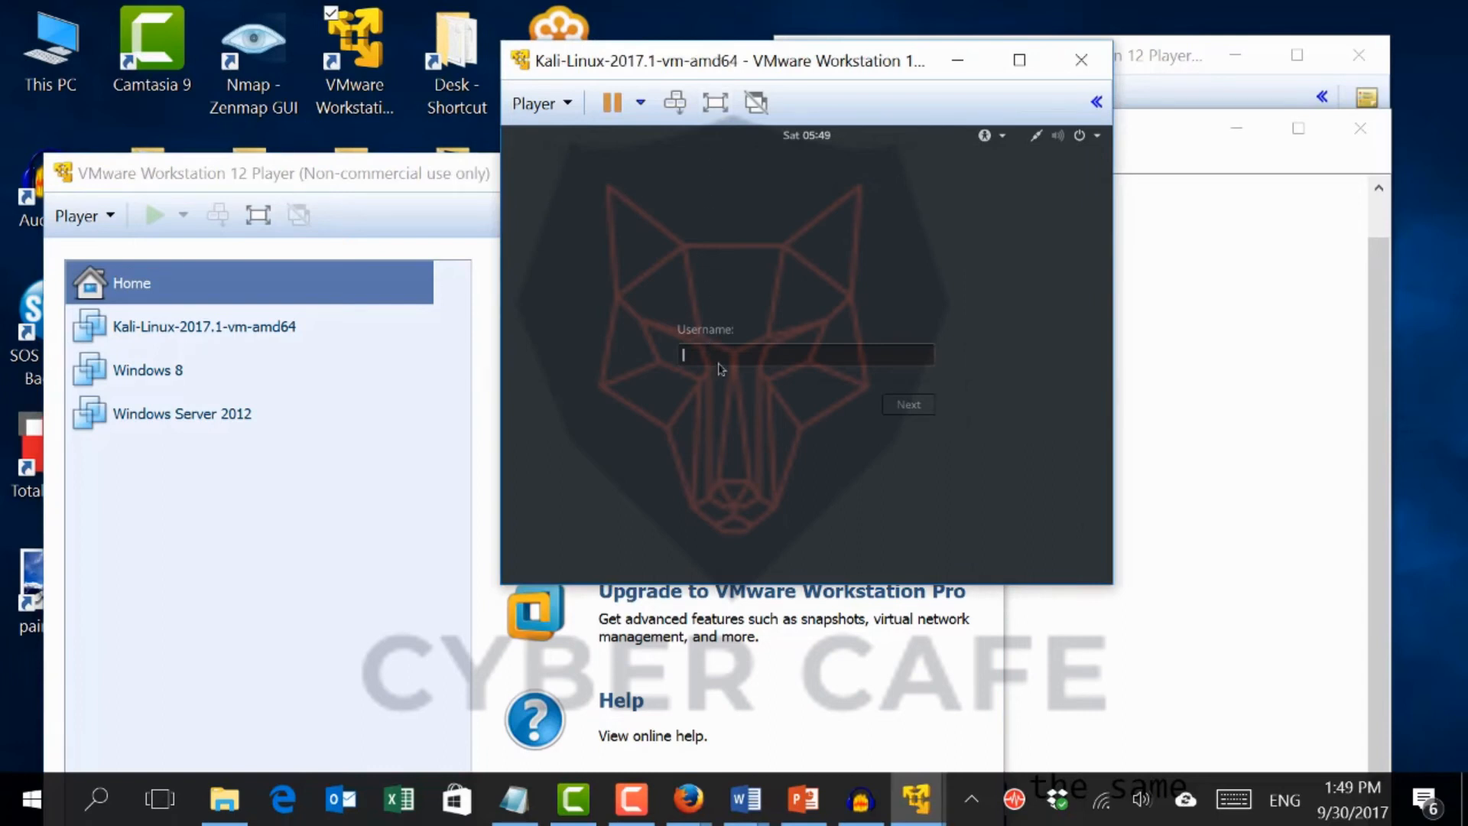
pyautogui.write('root')
pyautogui.press('Return')
pyautogui.write('toor')
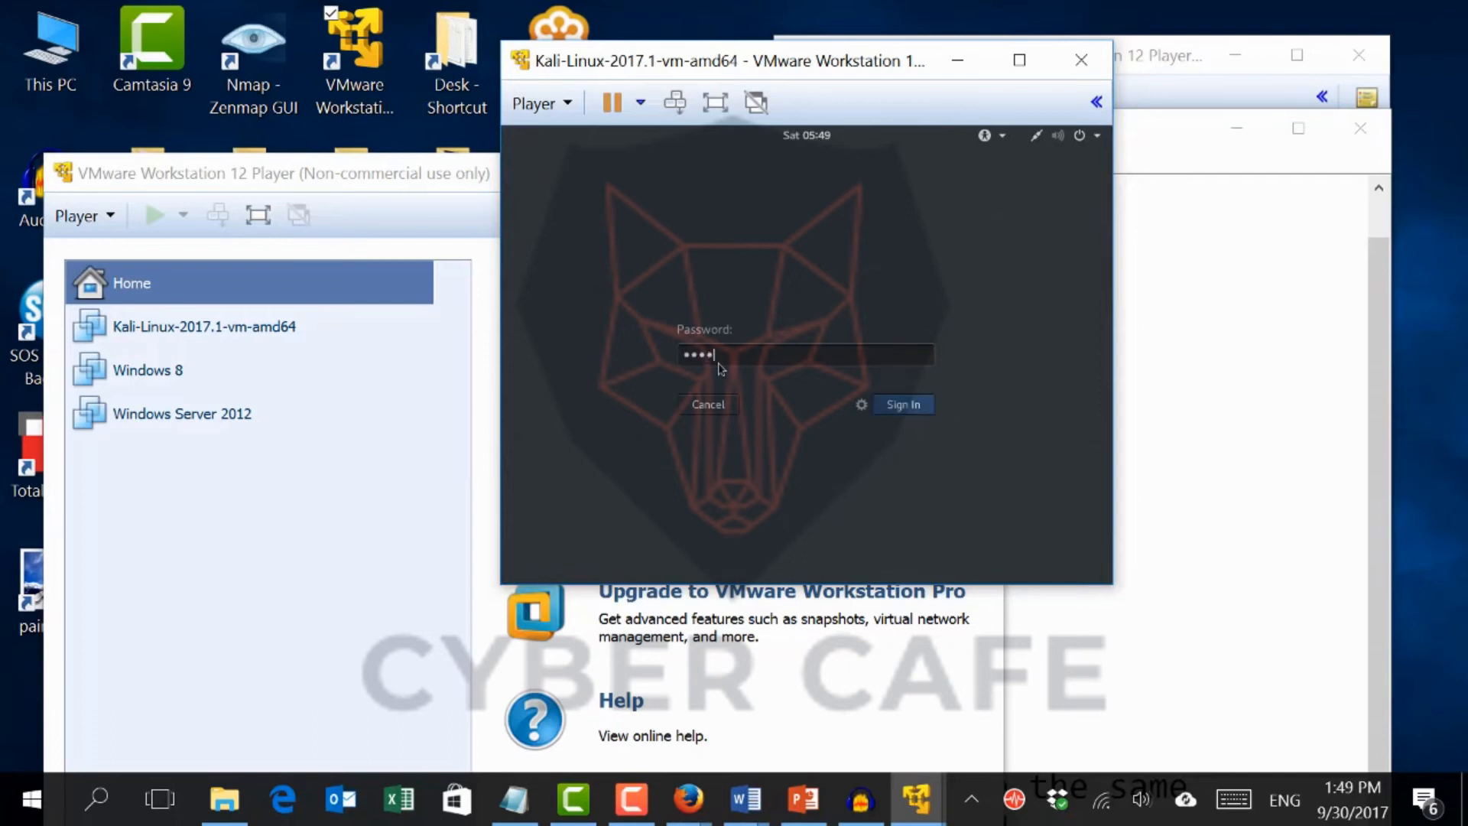
pyautogui.press('Return')
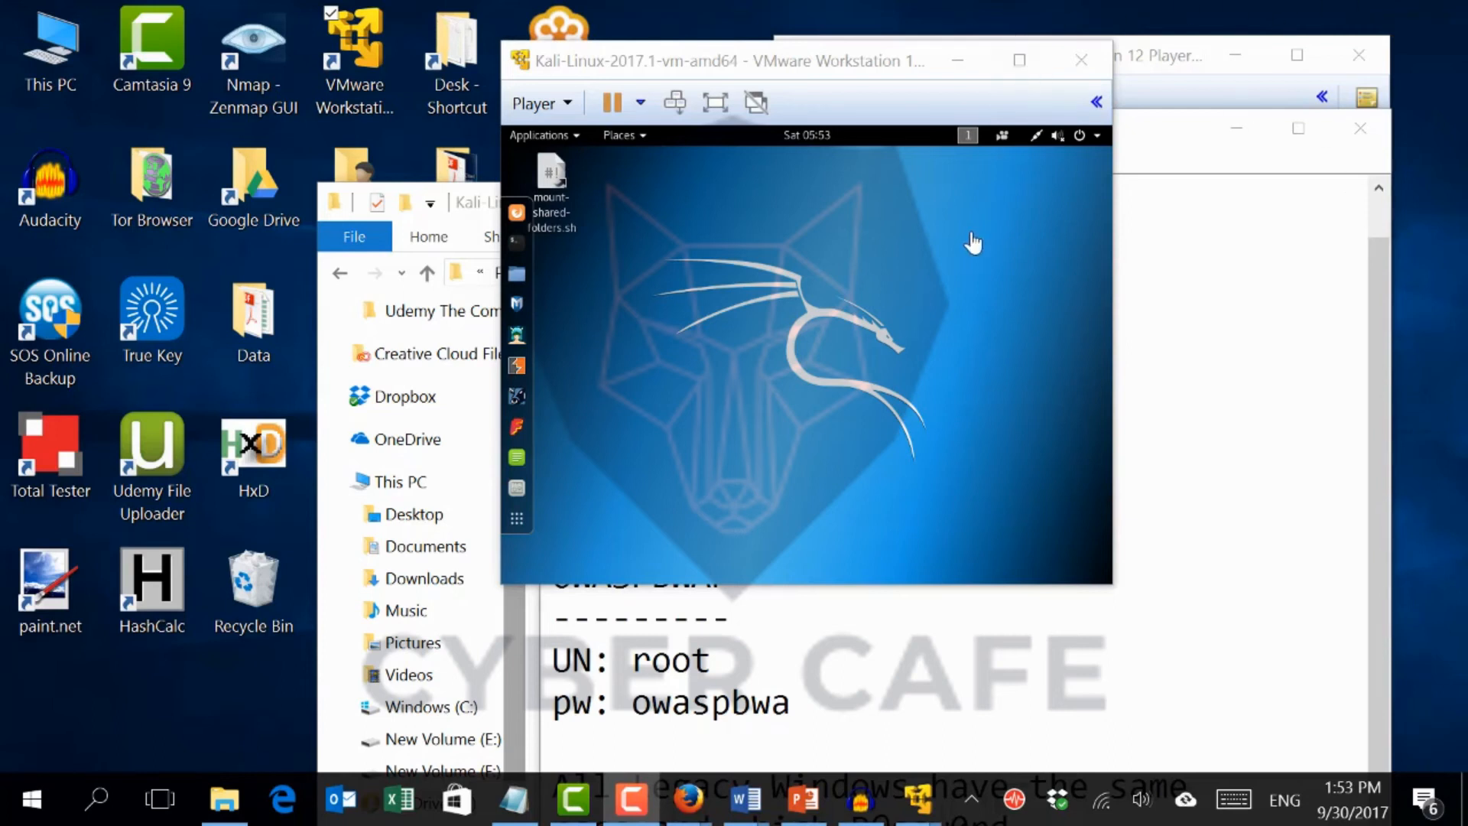
# Maximize the Kali VM window and switch the virtual machine to full screen
pyautogui.click(1017, 61)
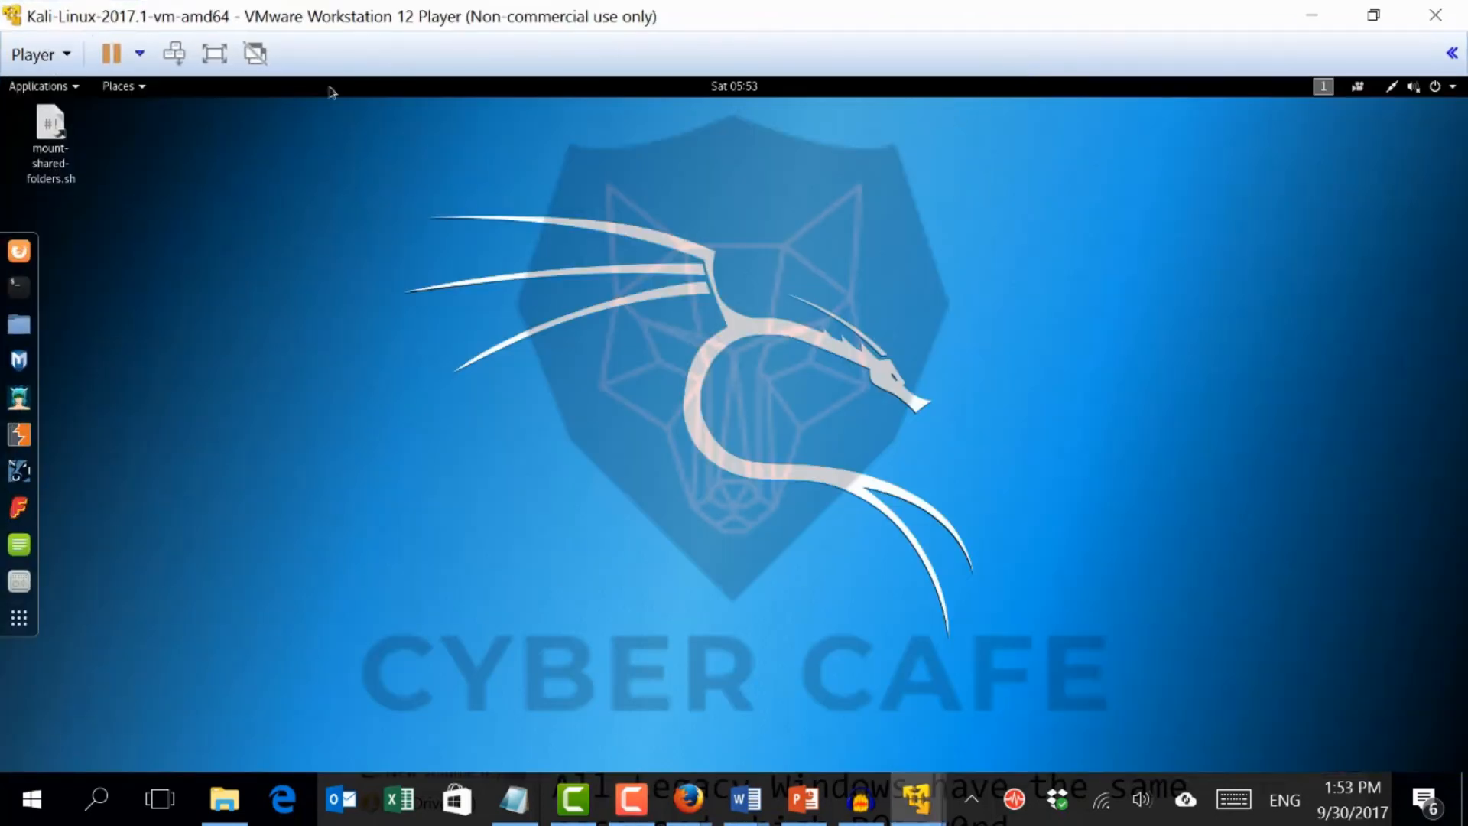
pyautogui.click(205, 57)
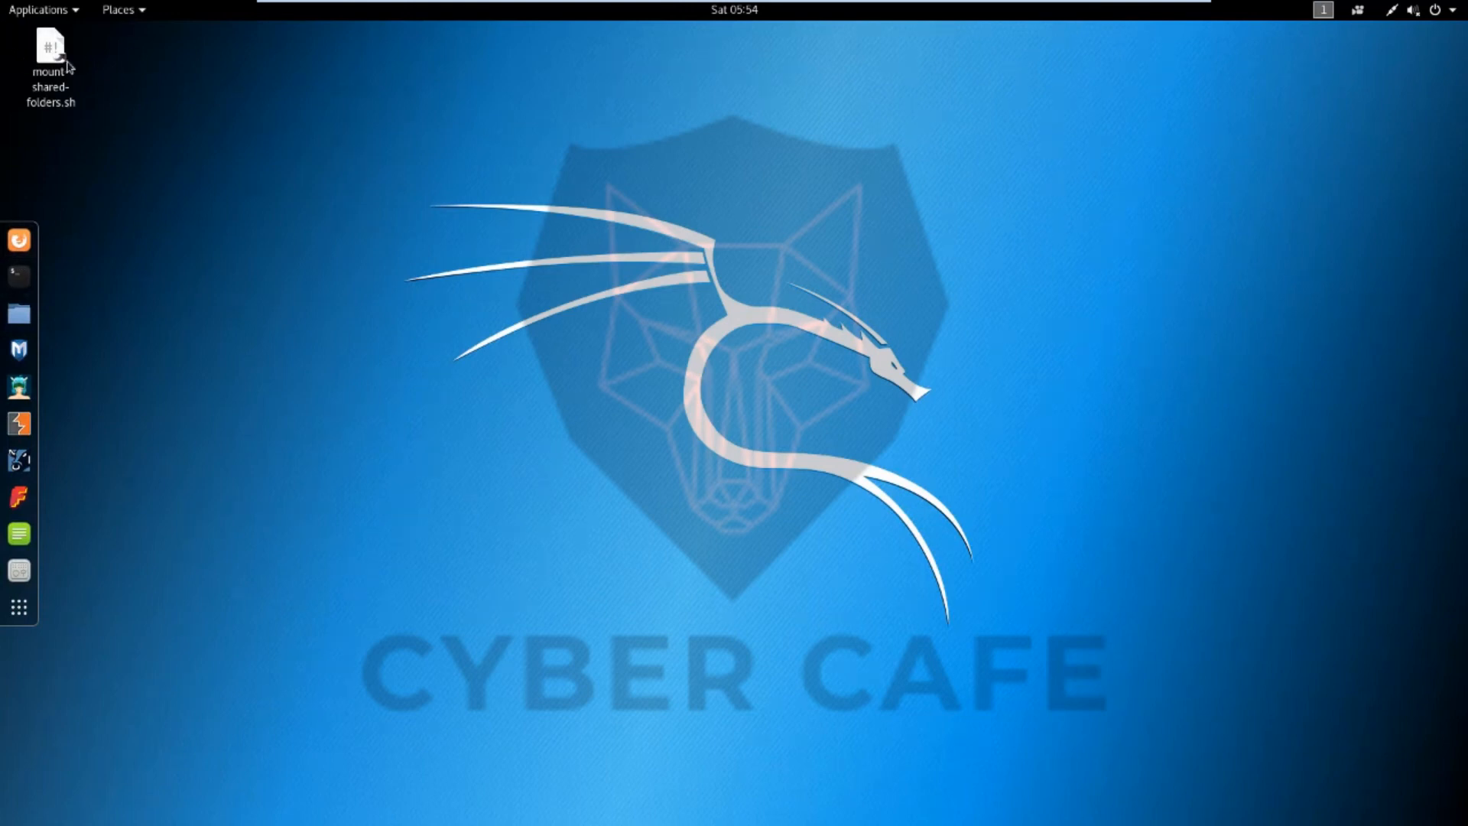
# Browse the Kali Applications menu categories such as Database Assessment and Exploitation Tools
pyautogui.click(41, 14)
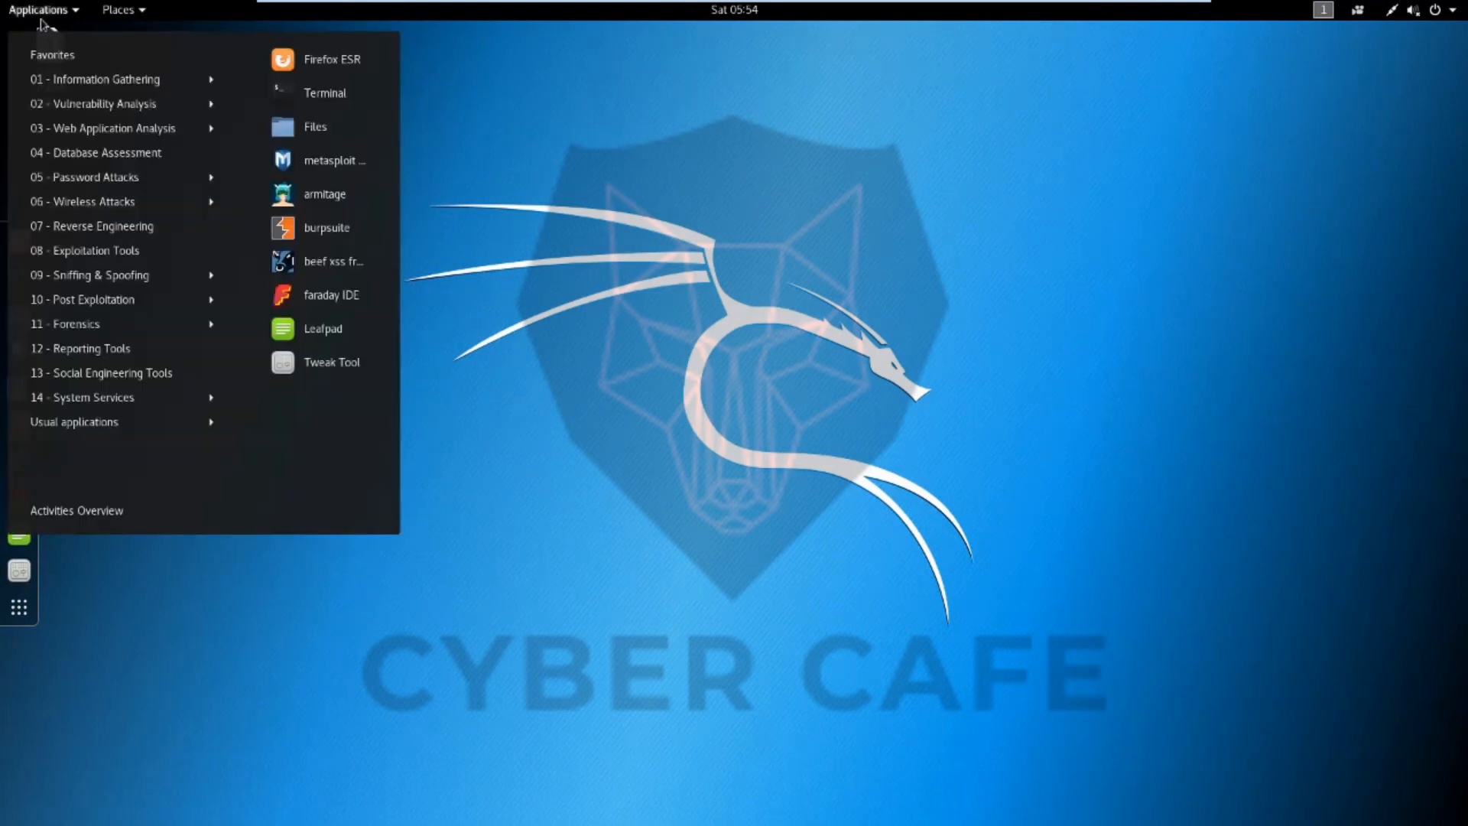
pyautogui.moveTo(88, 163)
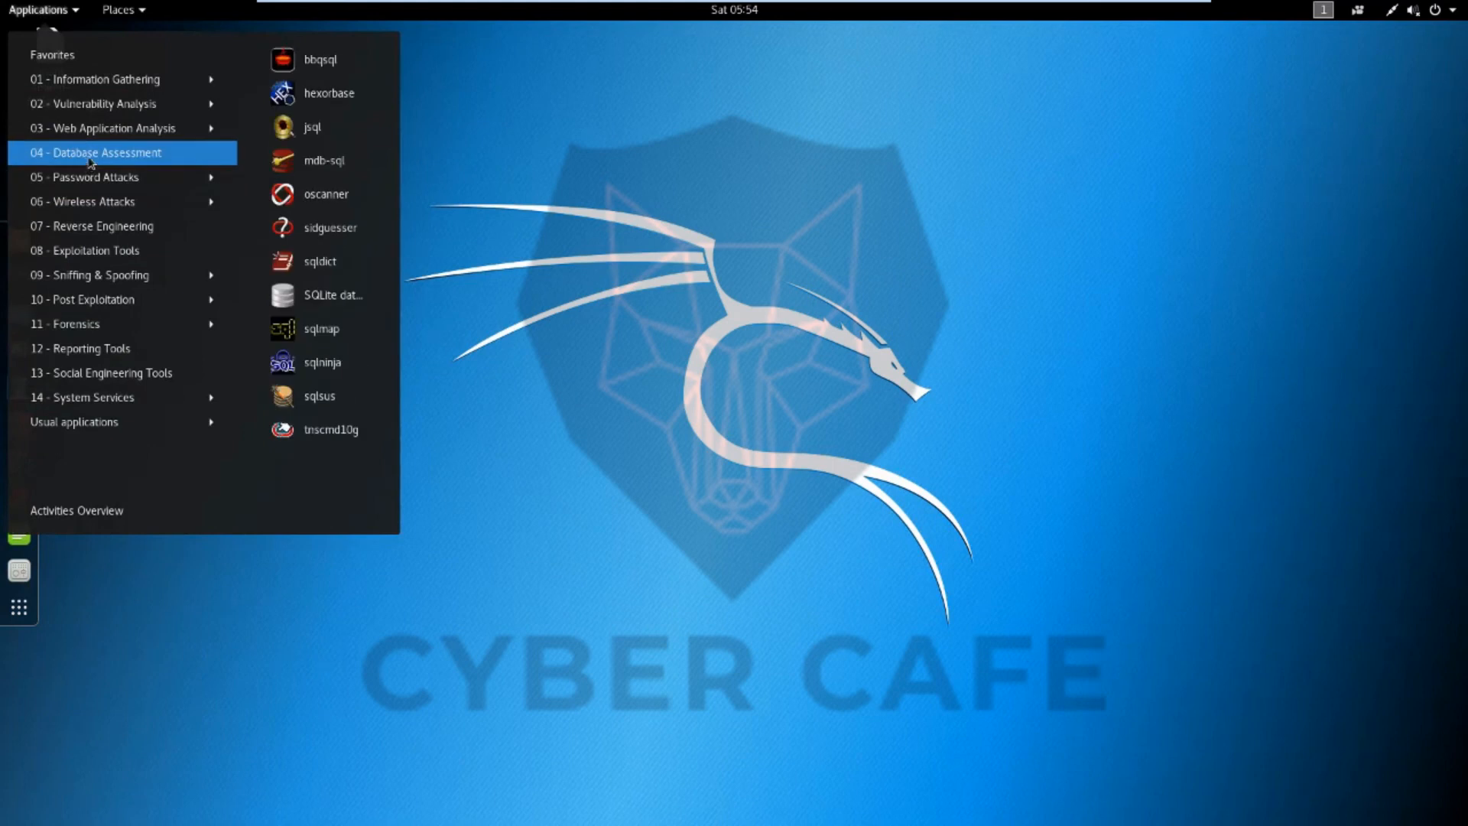
pyautogui.moveTo(105, 86)
pyautogui.moveTo(120, 180)
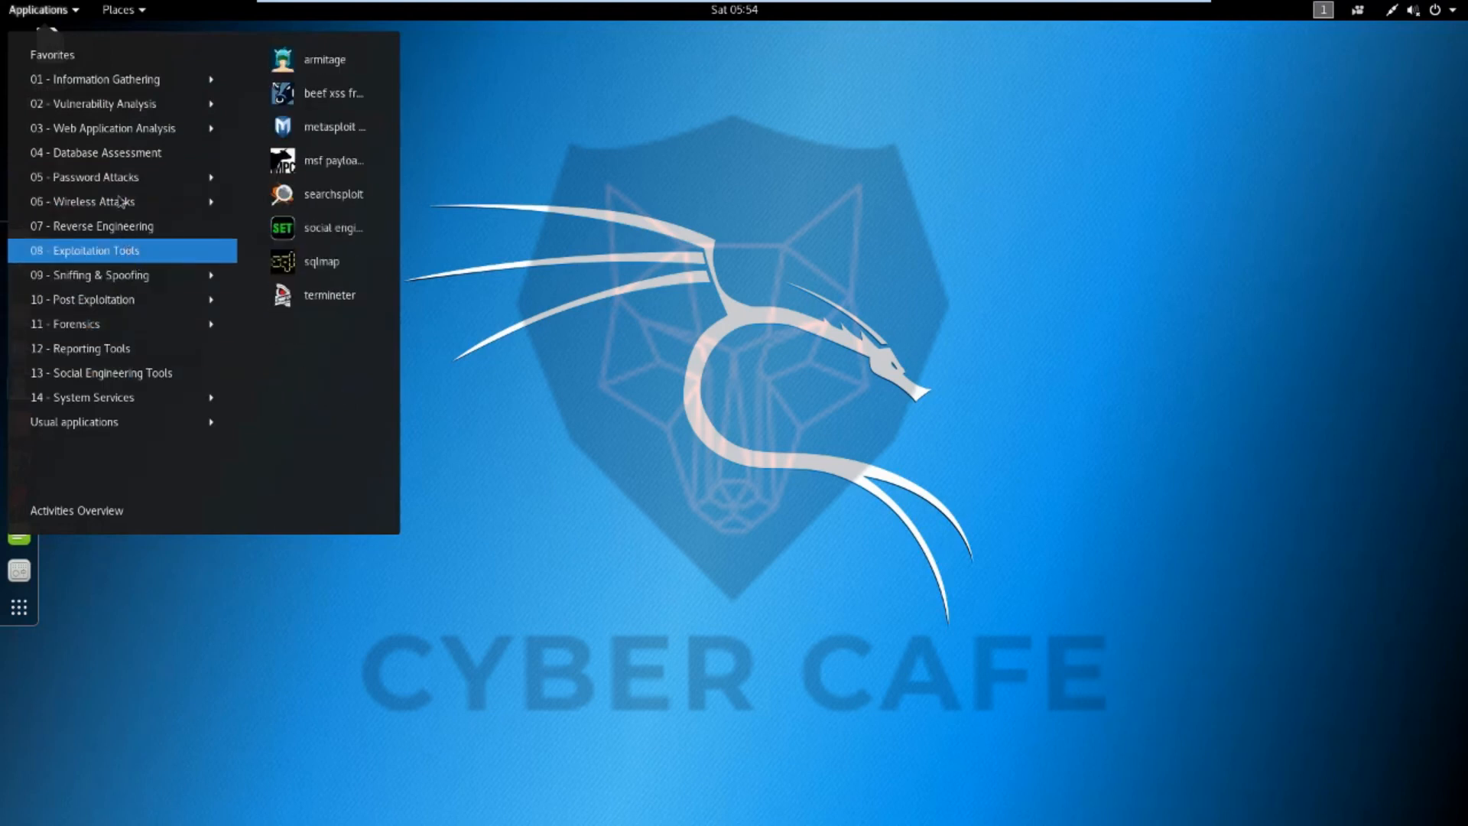
pyautogui.click(792, 144)
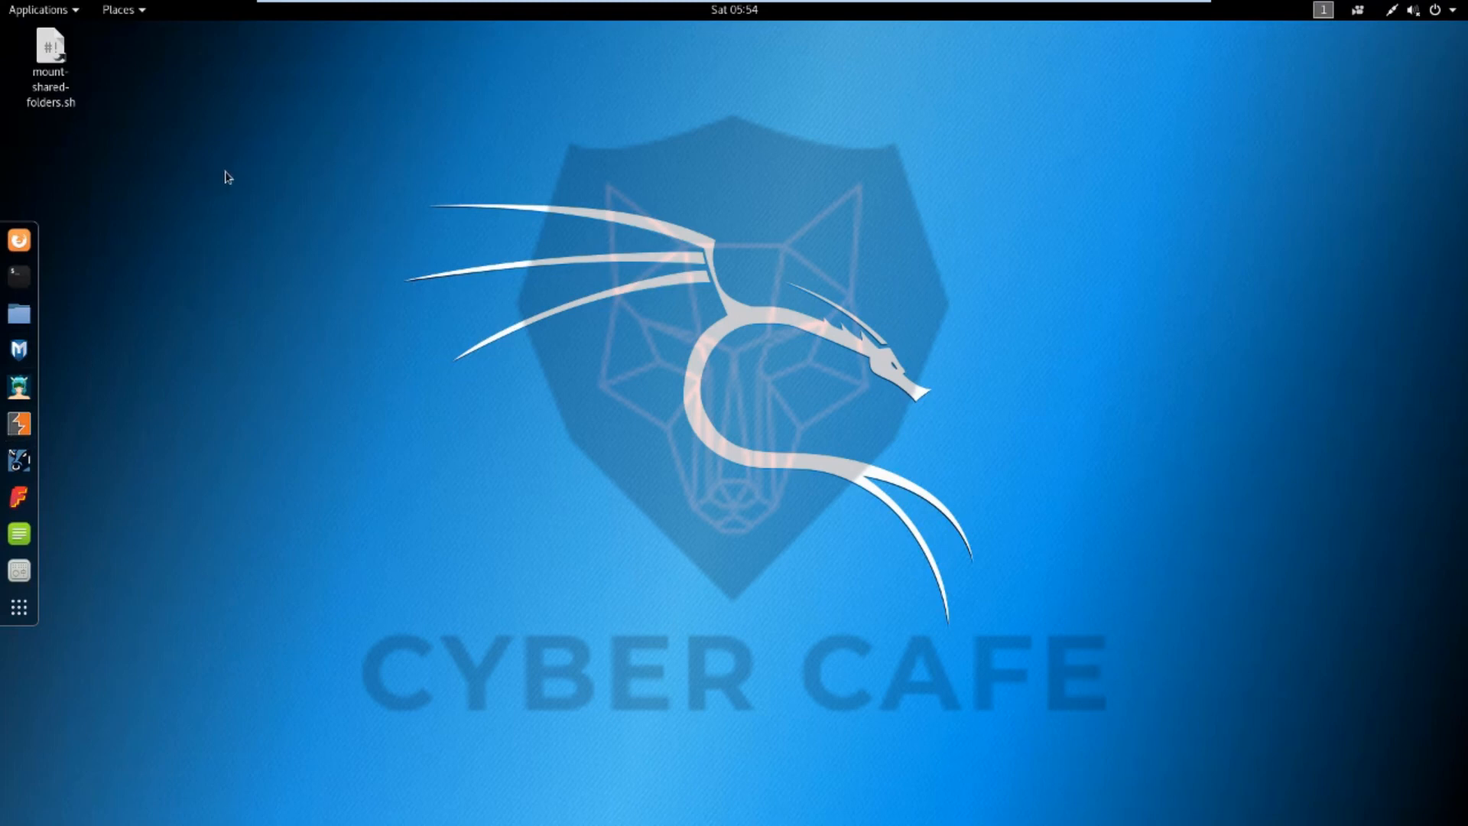
# Open a terminal from the desktop context menu and move it toward the centre of the screen
pyautogui.rightClick(441, 203)
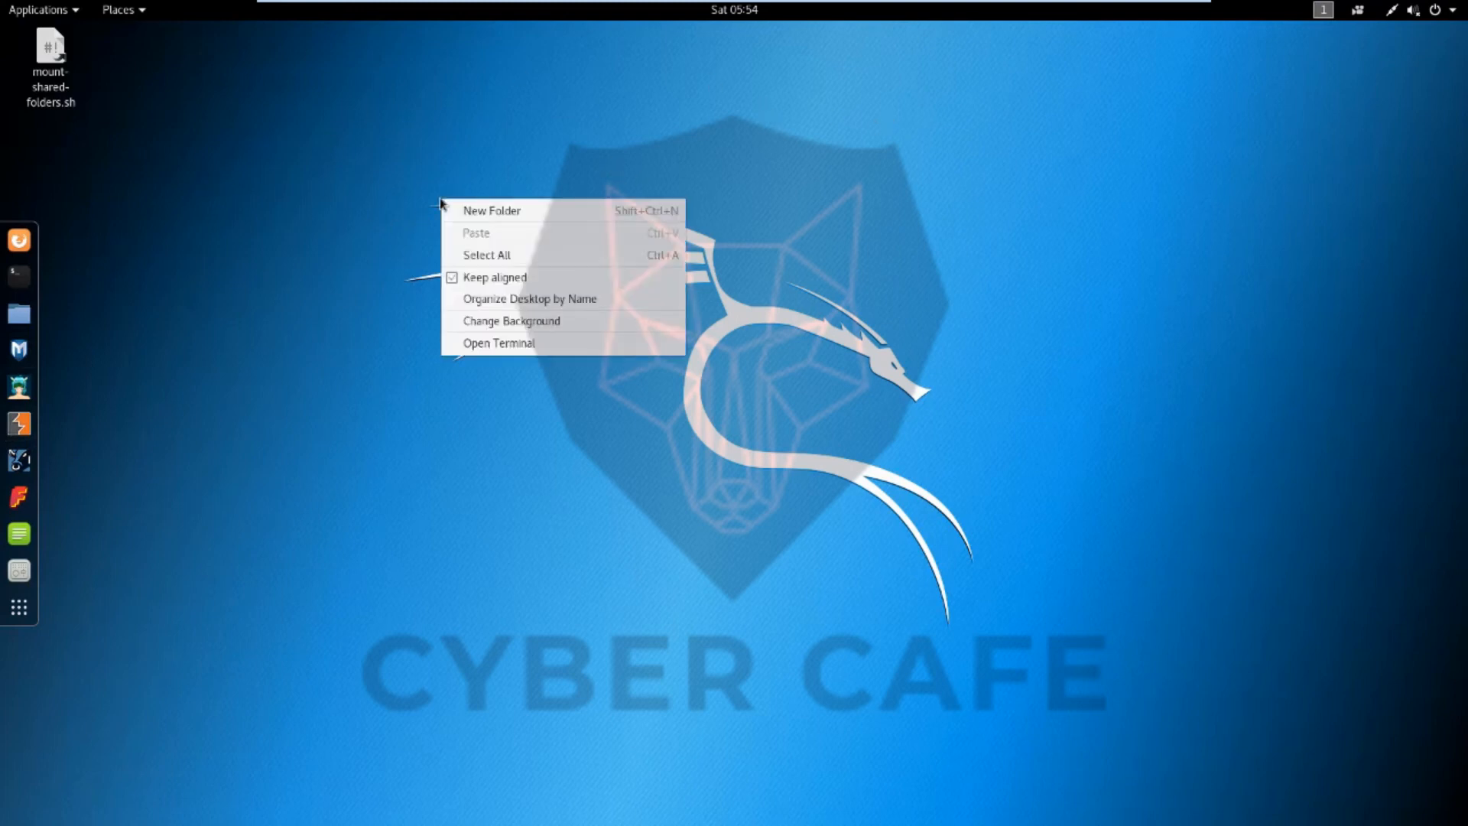
pyautogui.click(513, 348)
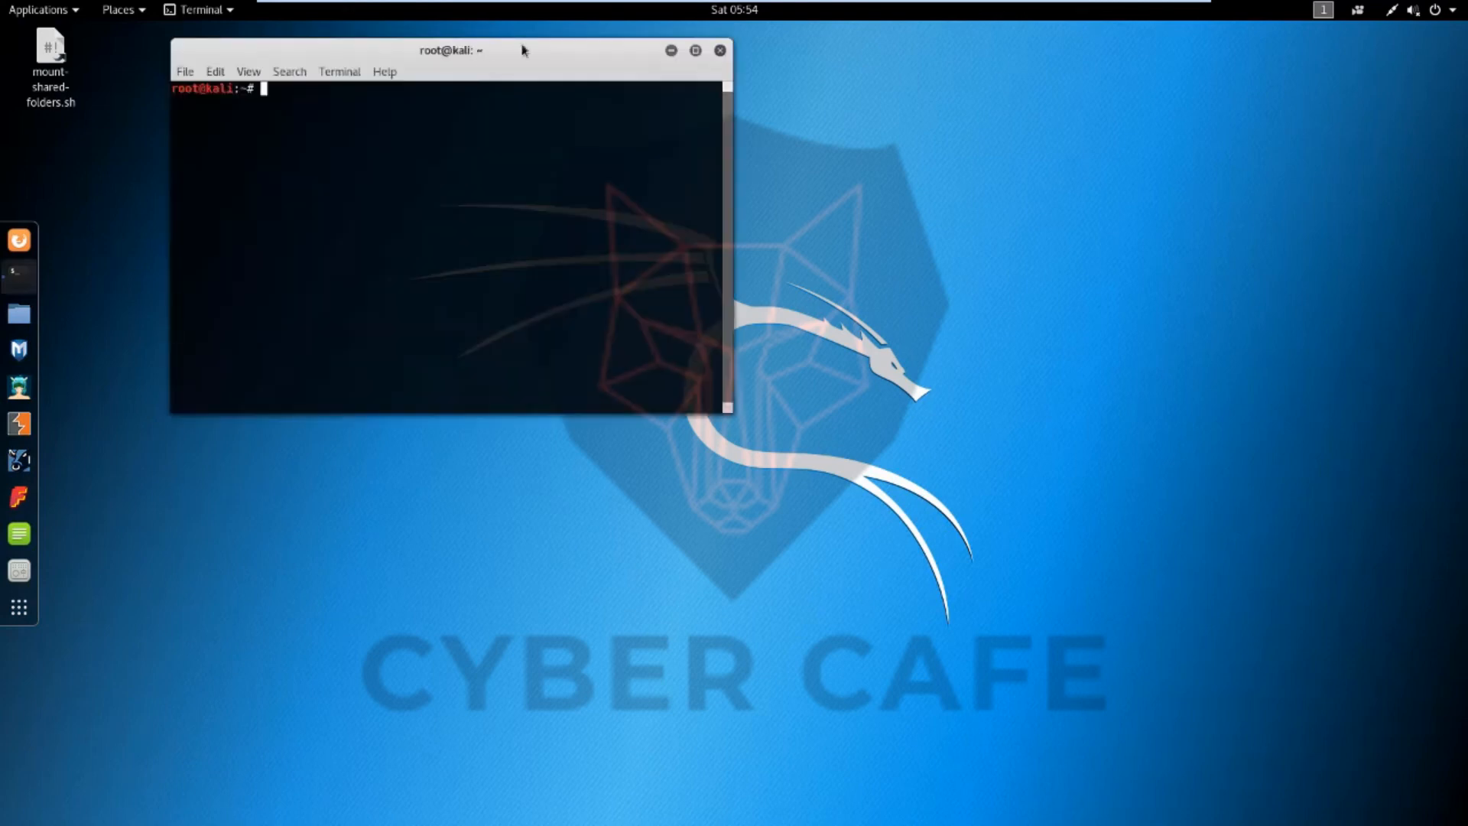
pyautogui.moveTo(522, 46); pyautogui.dragTo(761, 131)
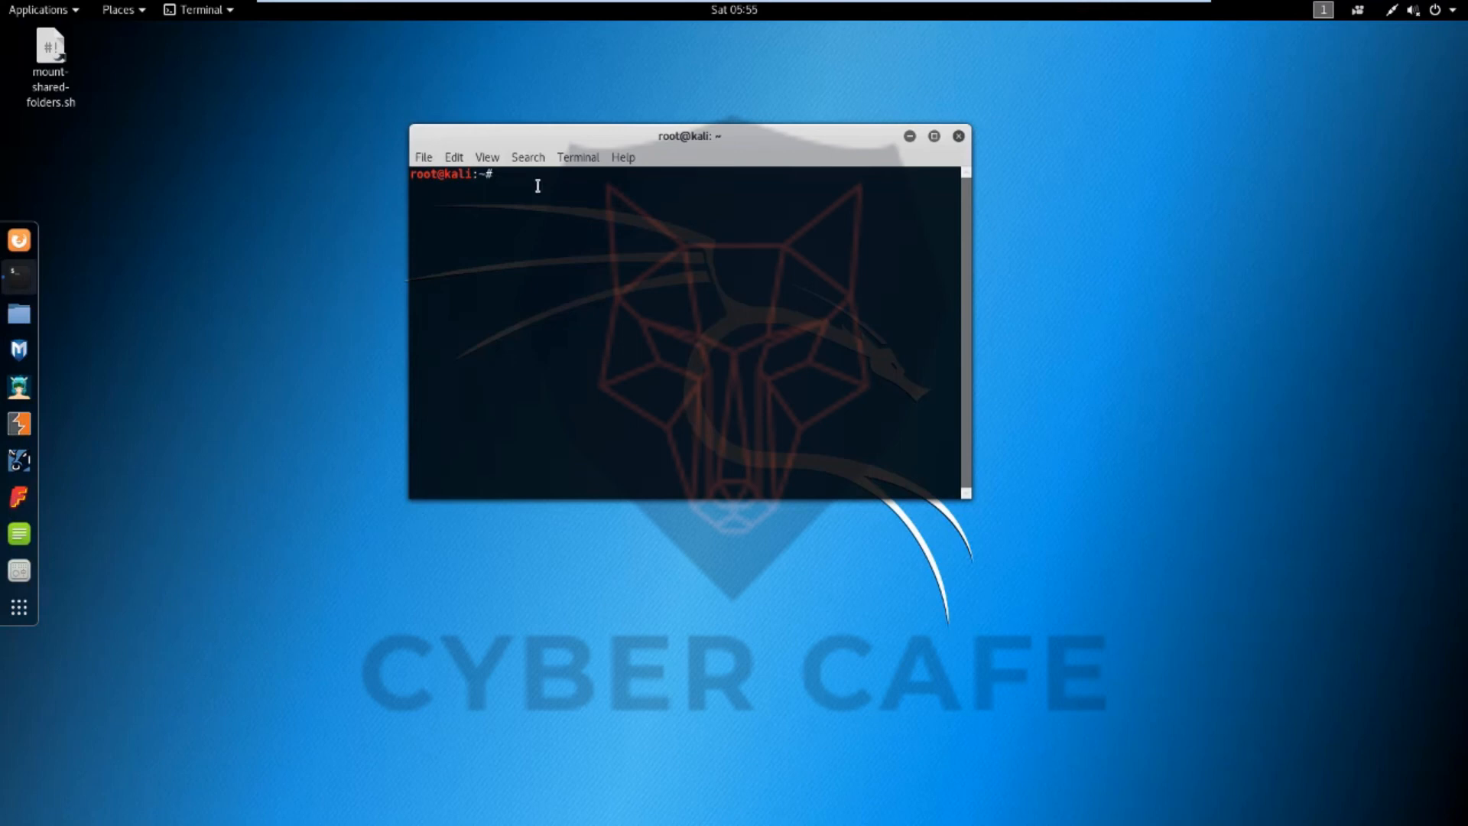
# Zoom in the terminal text three times
pyautogui.click(487, 157)
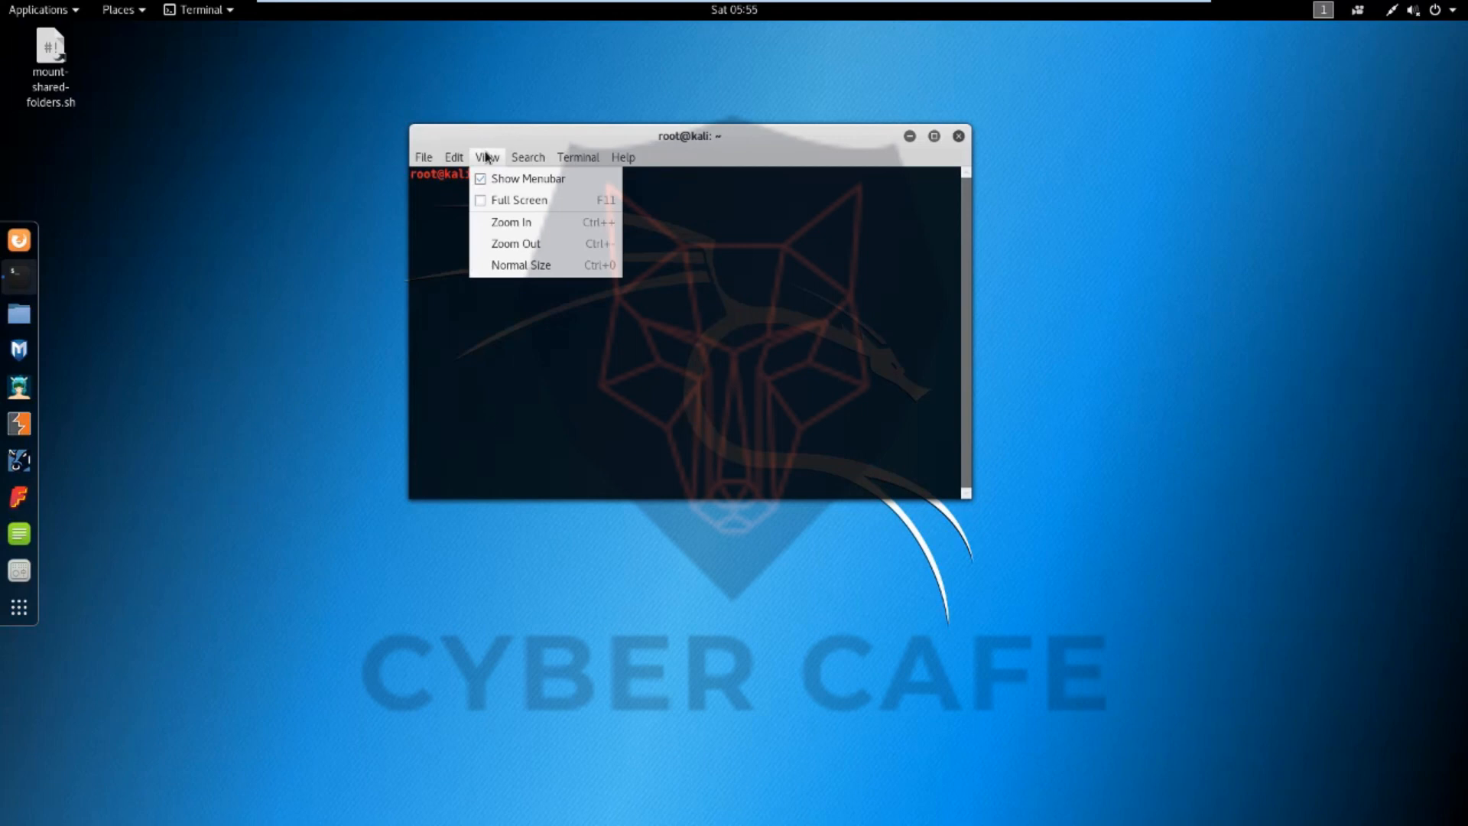
pyautogui.click(497, 222)
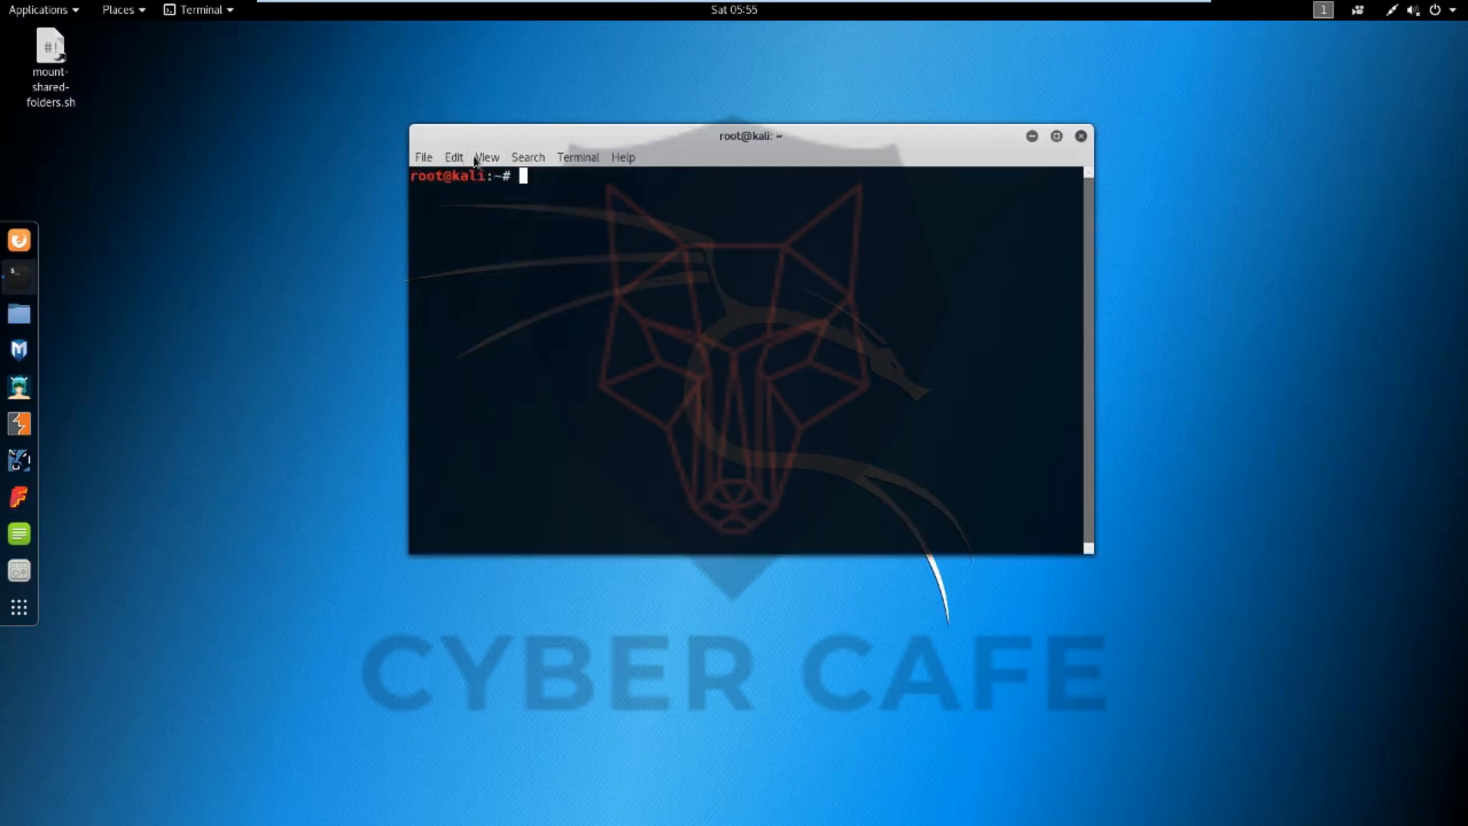
pyautogui.click(516, 157)
pyautogui.moveTo(490, 158)
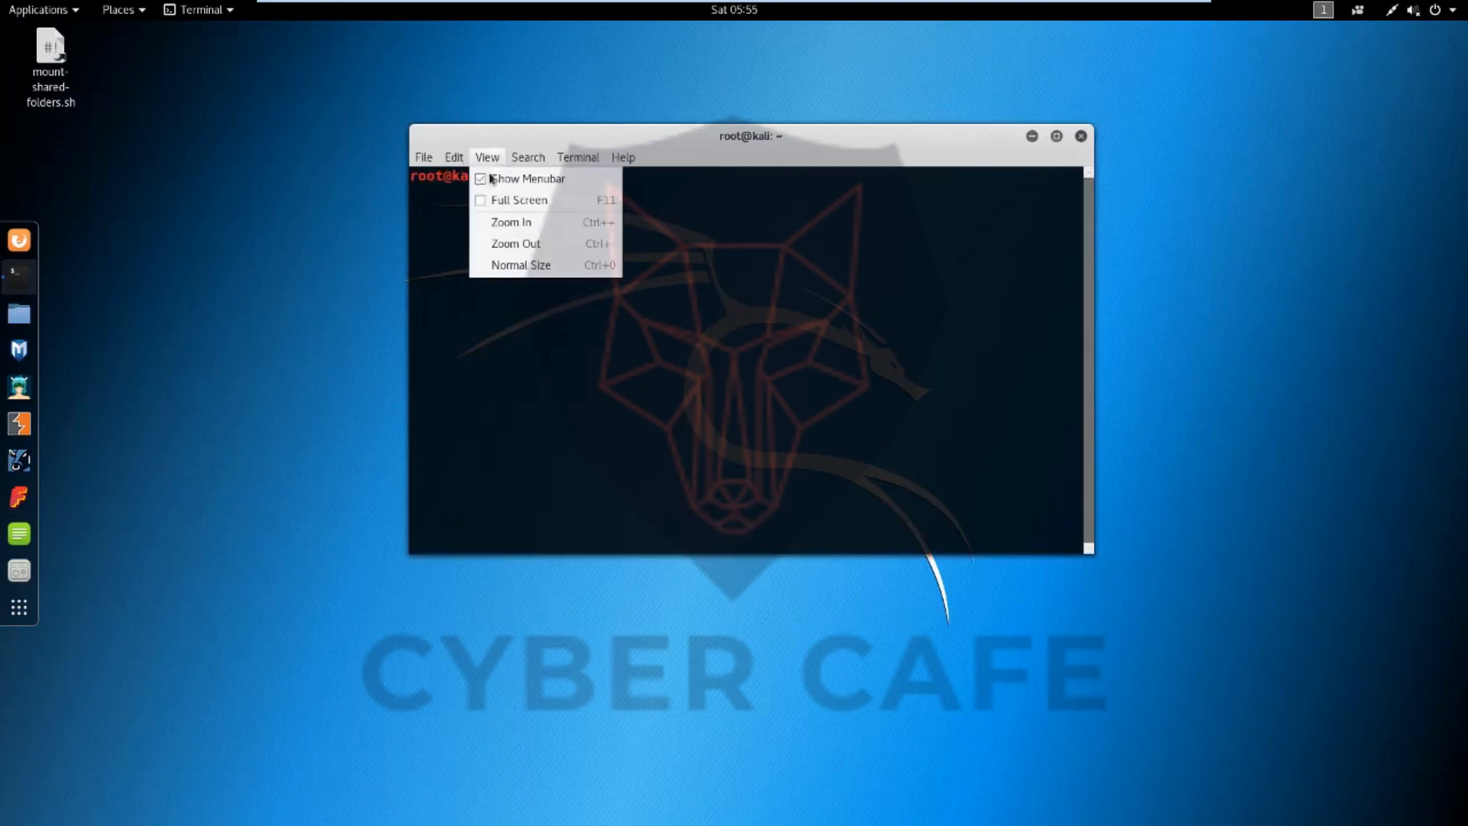
pyautogui.click(499, 229)
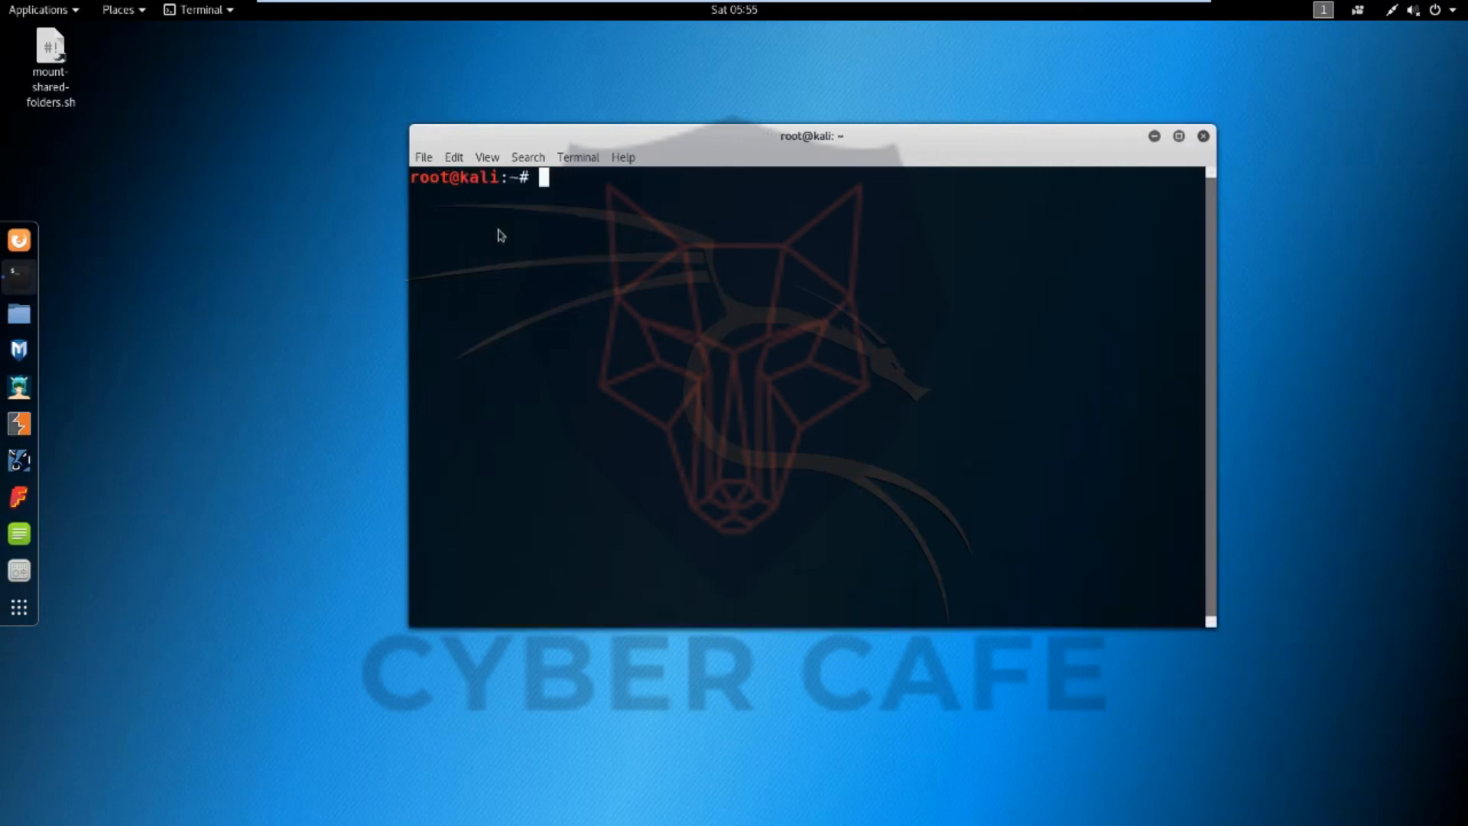
pyautogui.click(489, 157)
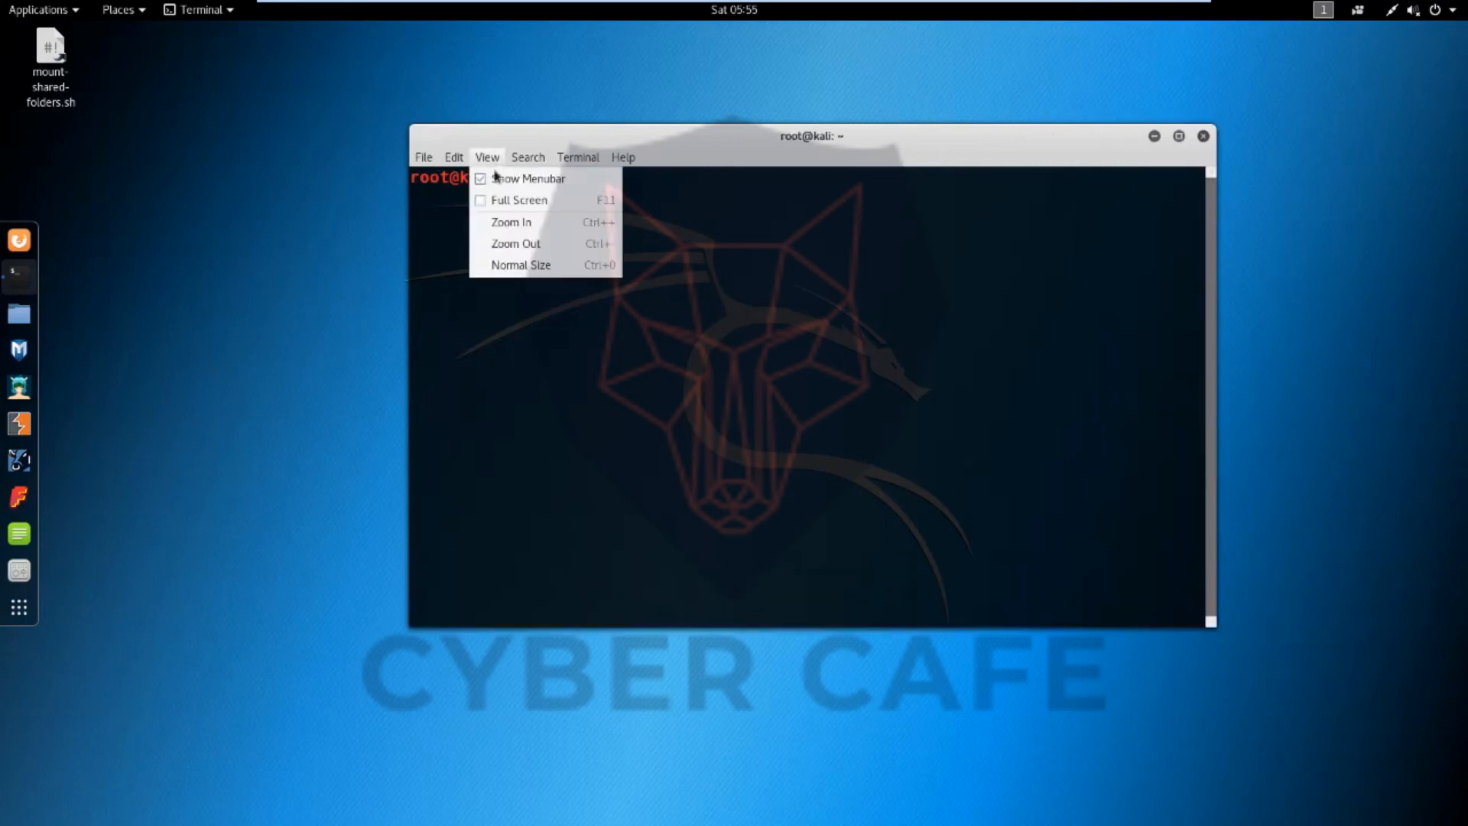
pyautogui.click(508, 229)
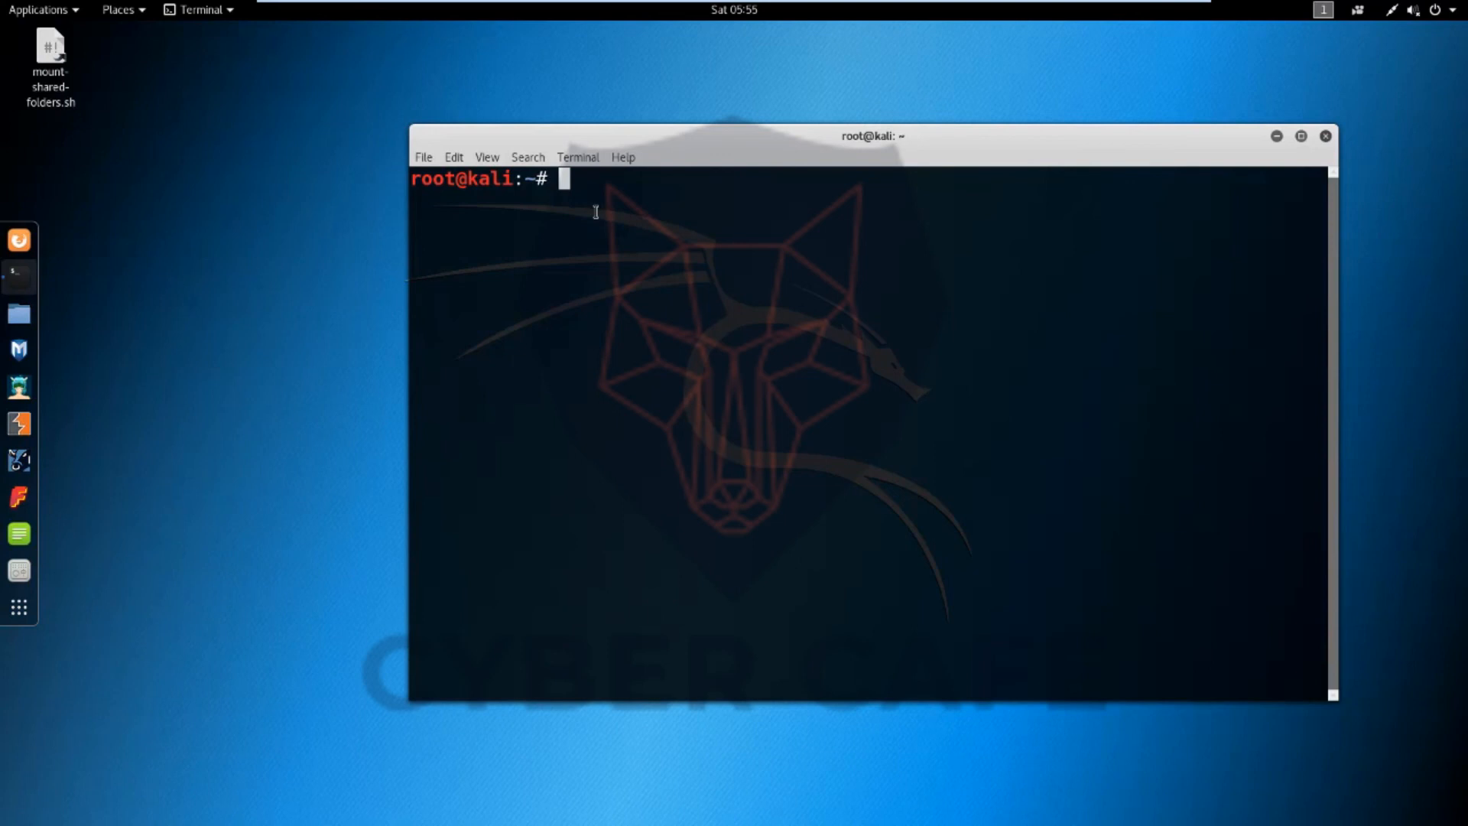
# Run apt-get update in the terminal to refresh the package lists
pyautogui.write('apt-get ')
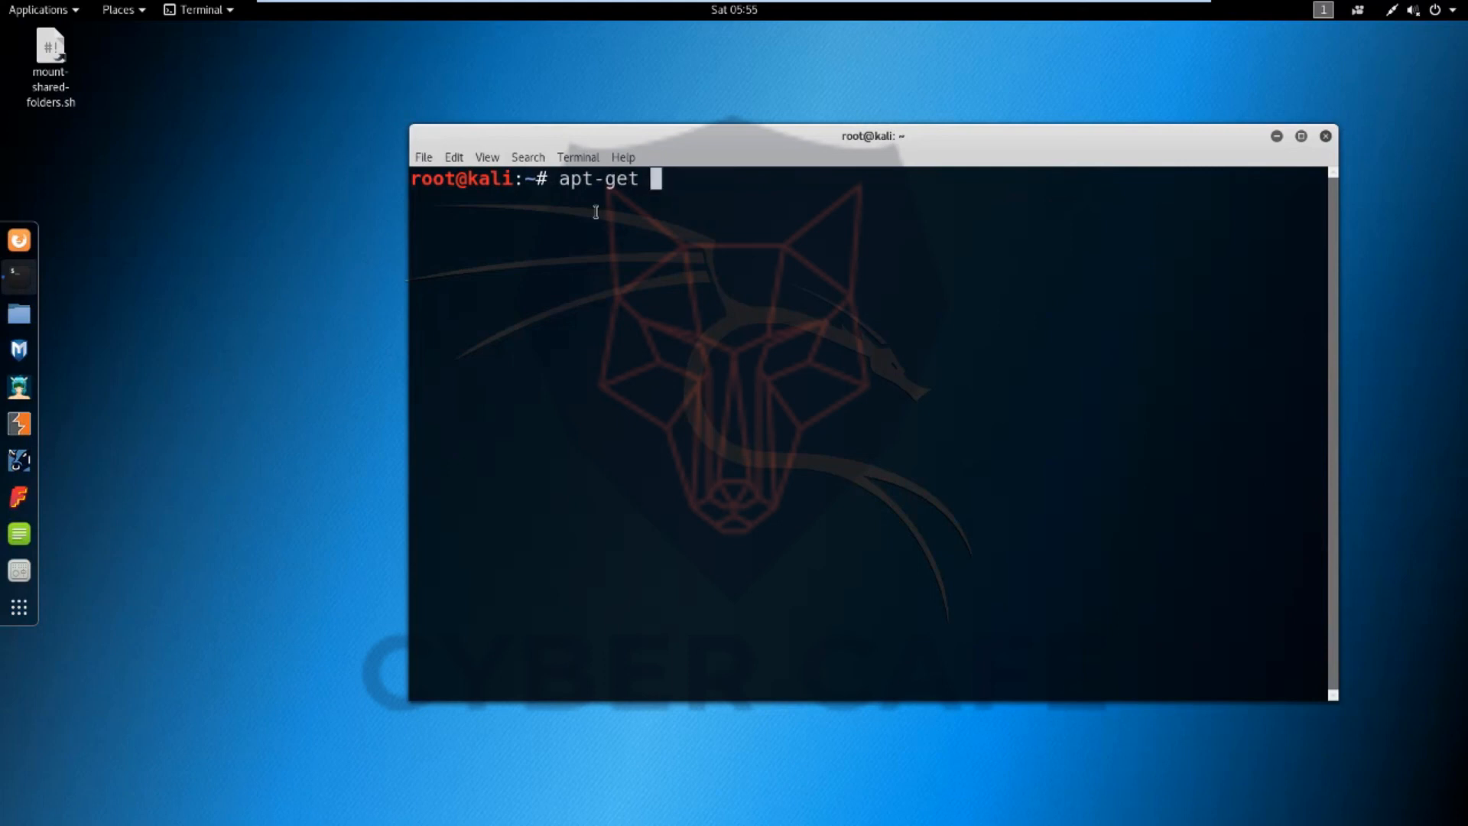
pyautogui.write('update')
pyautogui.press('Return')
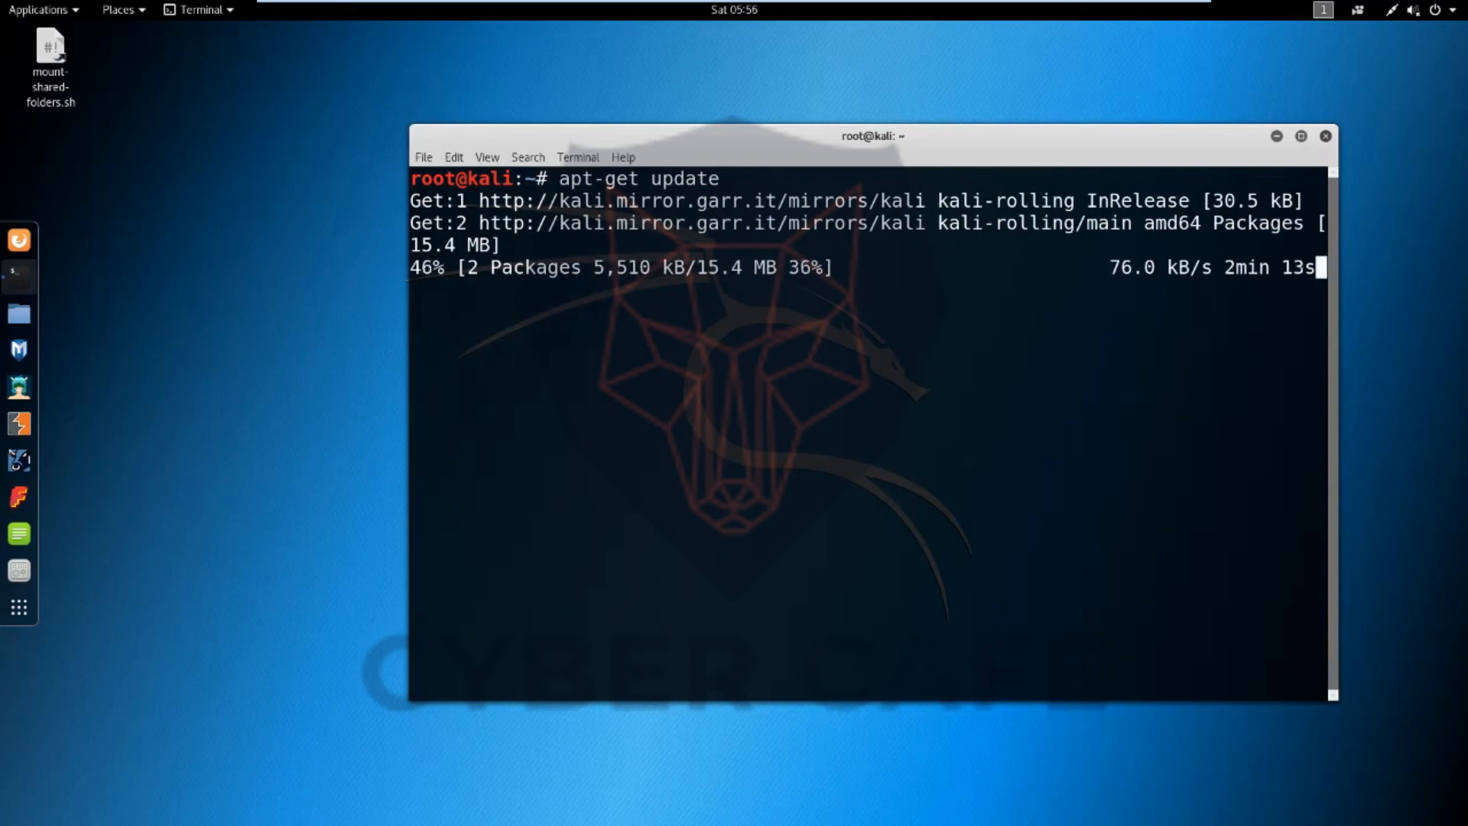
# Run apt-get upgrade and answer y to confirm installing the upgrades
pyautogui.moveTo(673, 8)
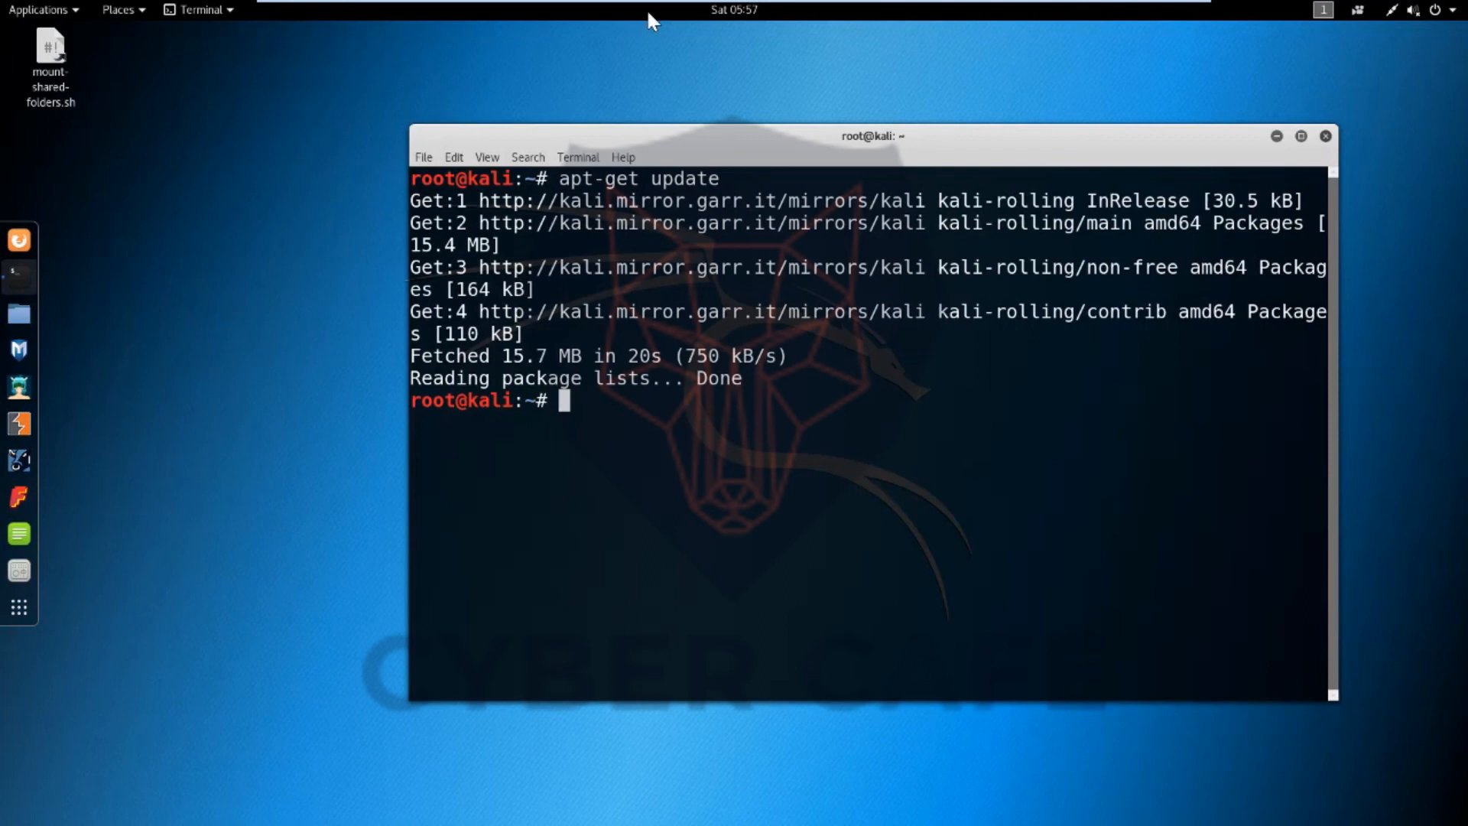
pyautogui.write('apt0g')
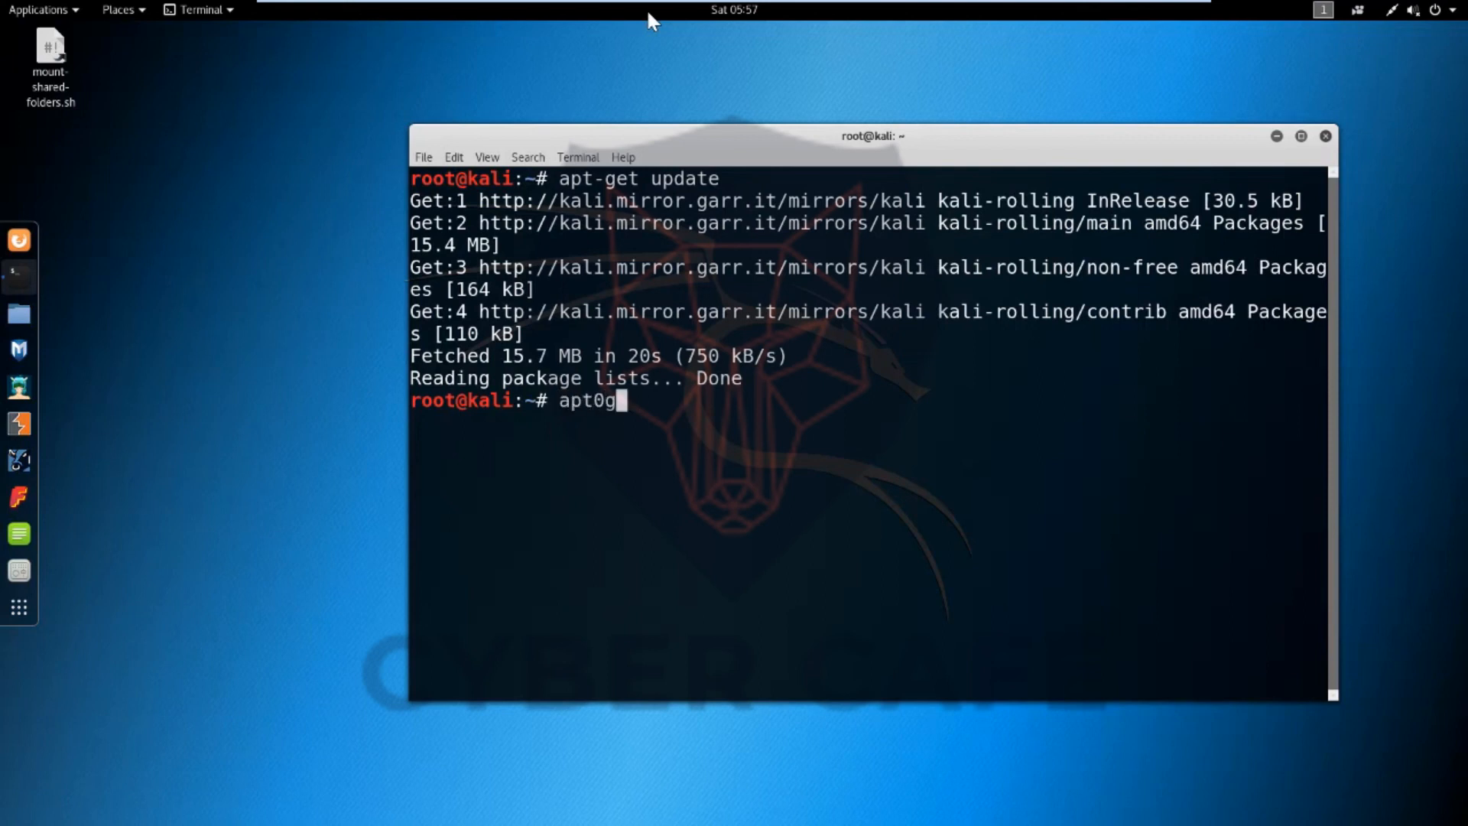
pyautogui.write('et upgrade')
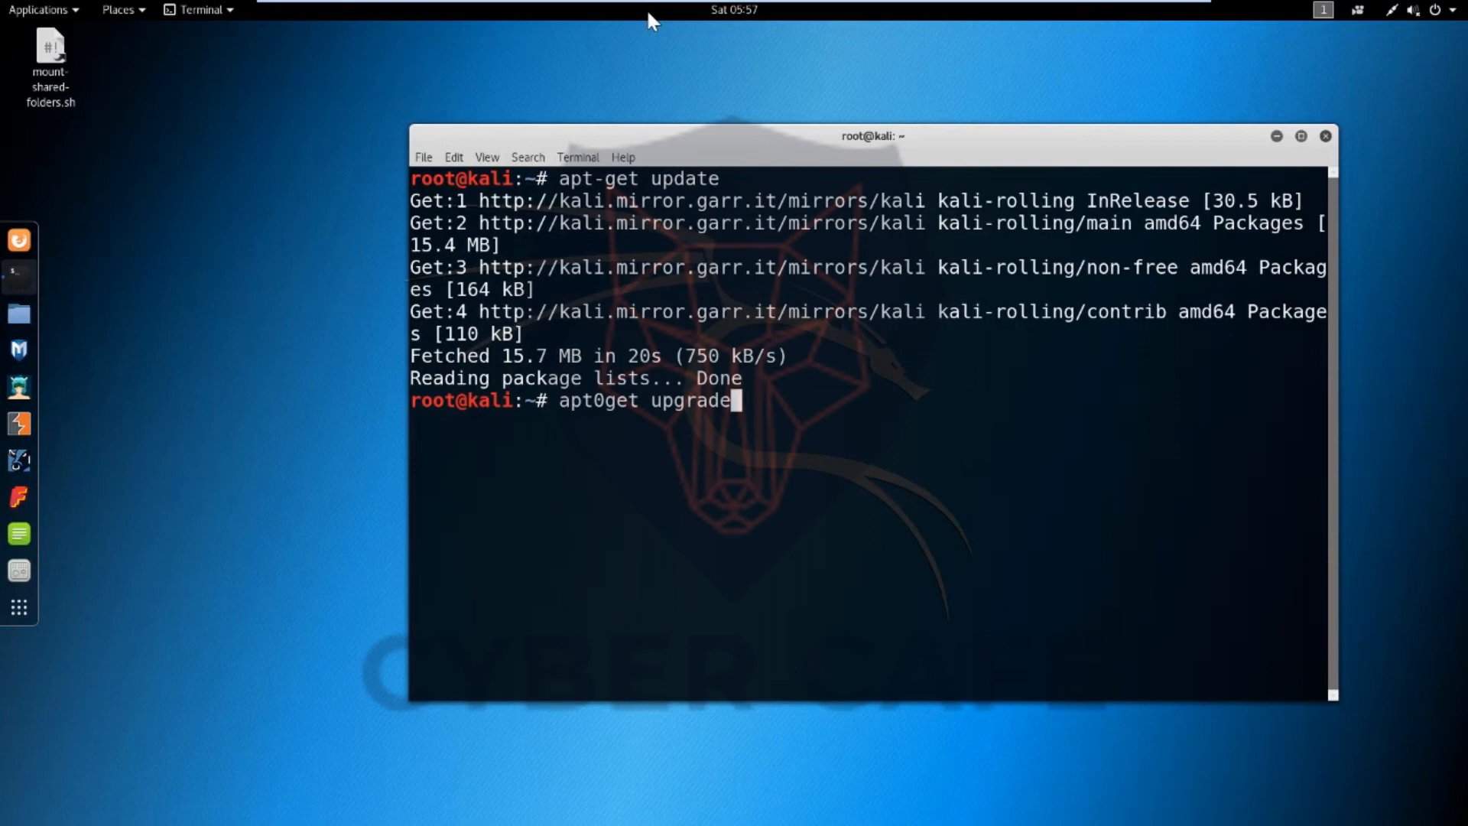
pyautogui.press('BackSpace')
pyautogui.press('BackSpace')
pyautogui.press('BackSpace')
pyautogui.press('BackSpace')
pyautogui.press('BackSpace')
pyautogui.press('BackSpace')
pyautogui.press('BackSpace')
pyautogui.press('BackSpace')
pyautogui.press('BackSpace')
pyautogui.press('BackSpace')
pyautogui.press('BackSpace')
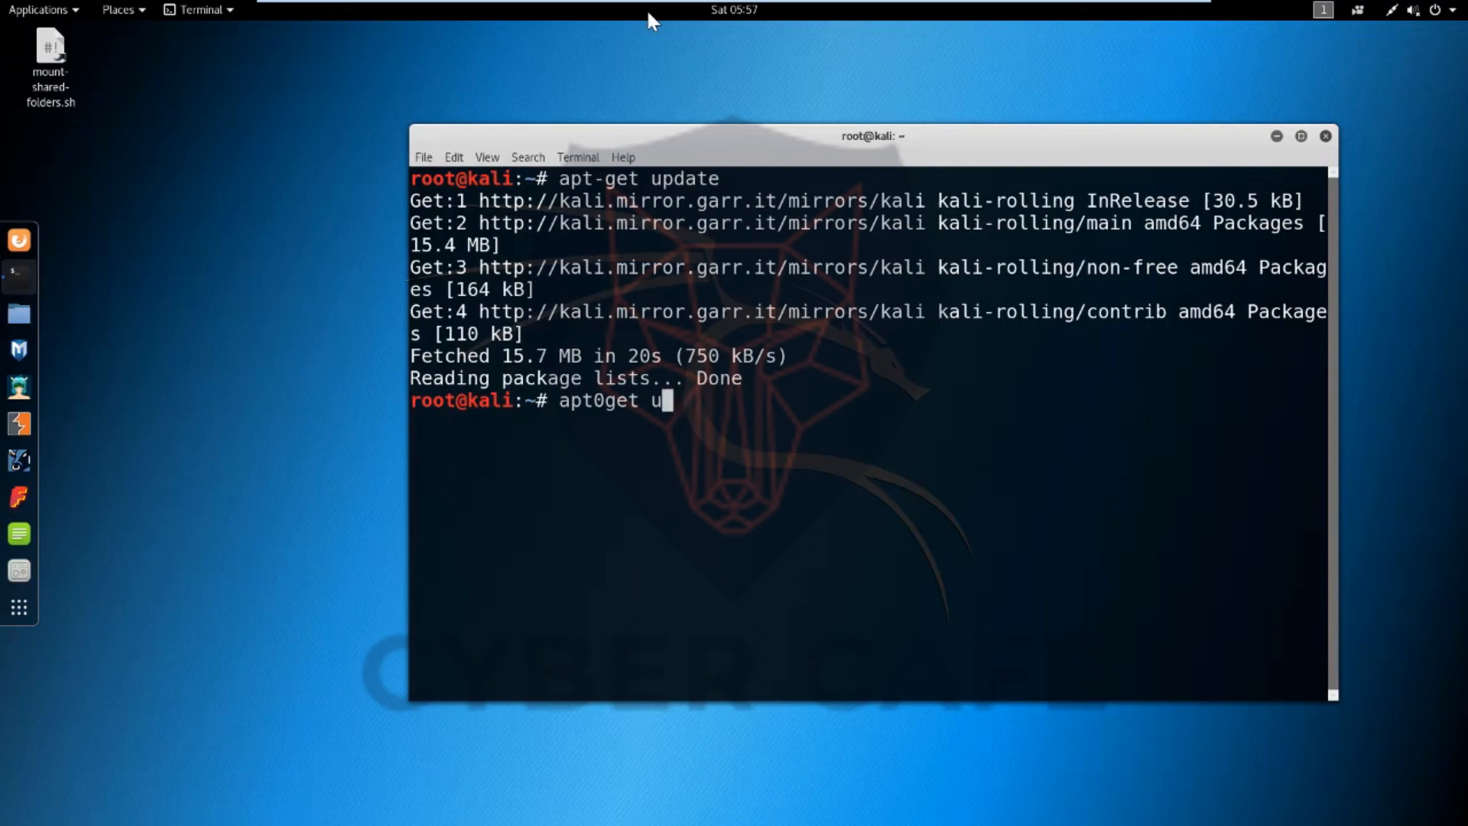
pyautogui.press('BackSpace')
pyautogui.write('-get upgrade')
pyautogui.press('Return')
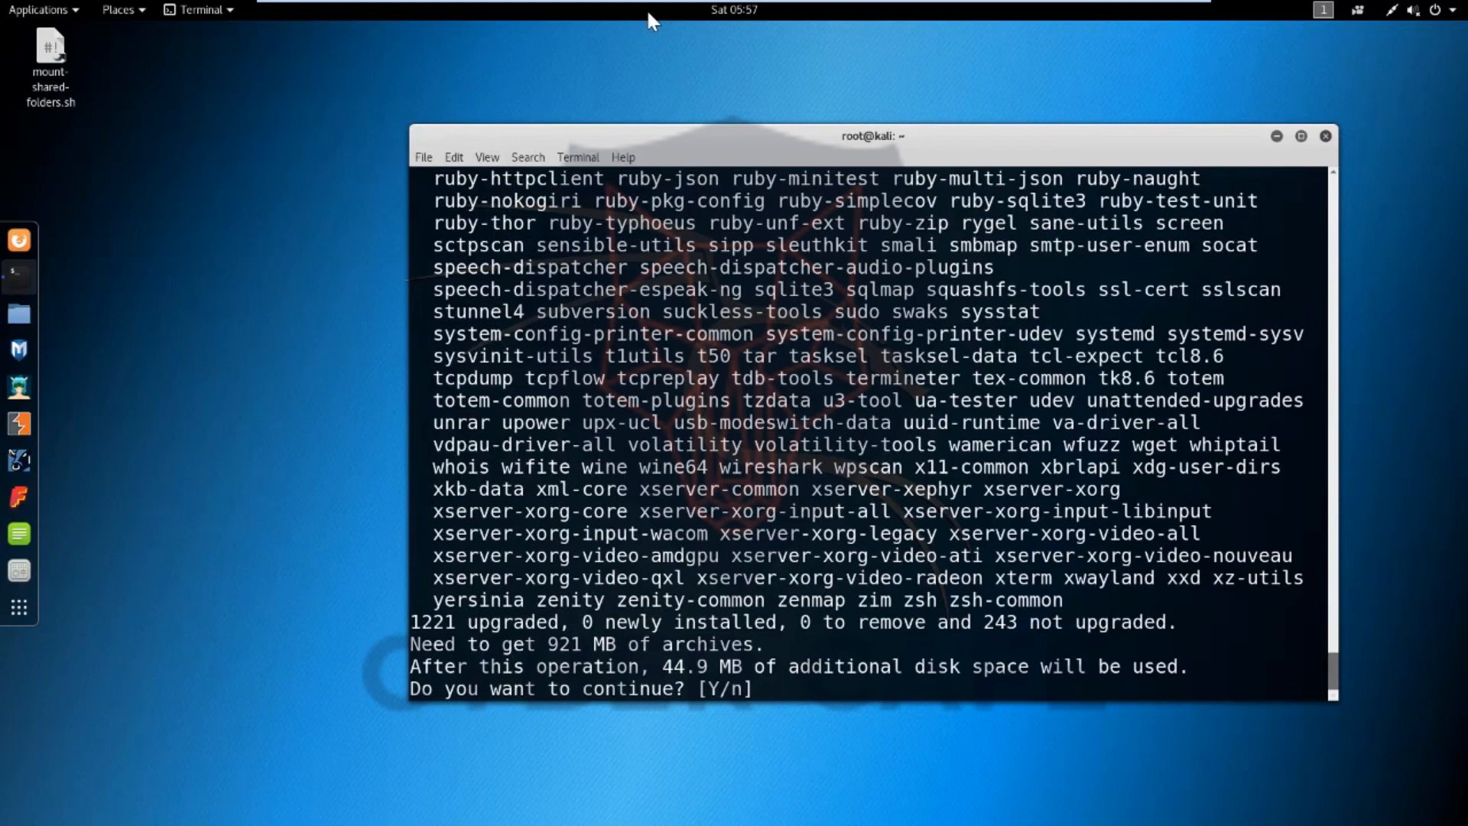
pyautogui.write('y')
pyautogui.press('Return')
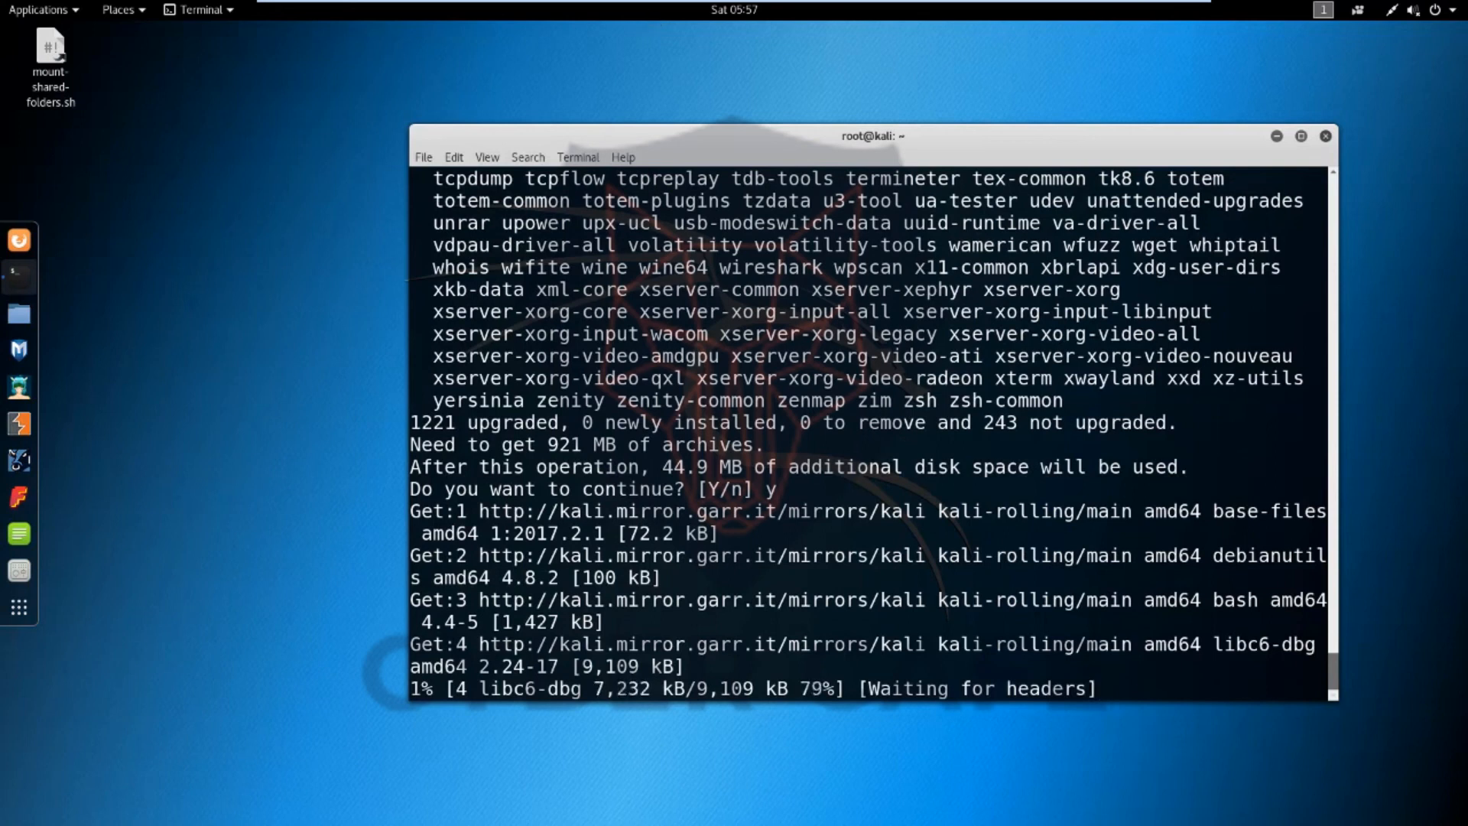
pyautogui.moveTo(604, 2)
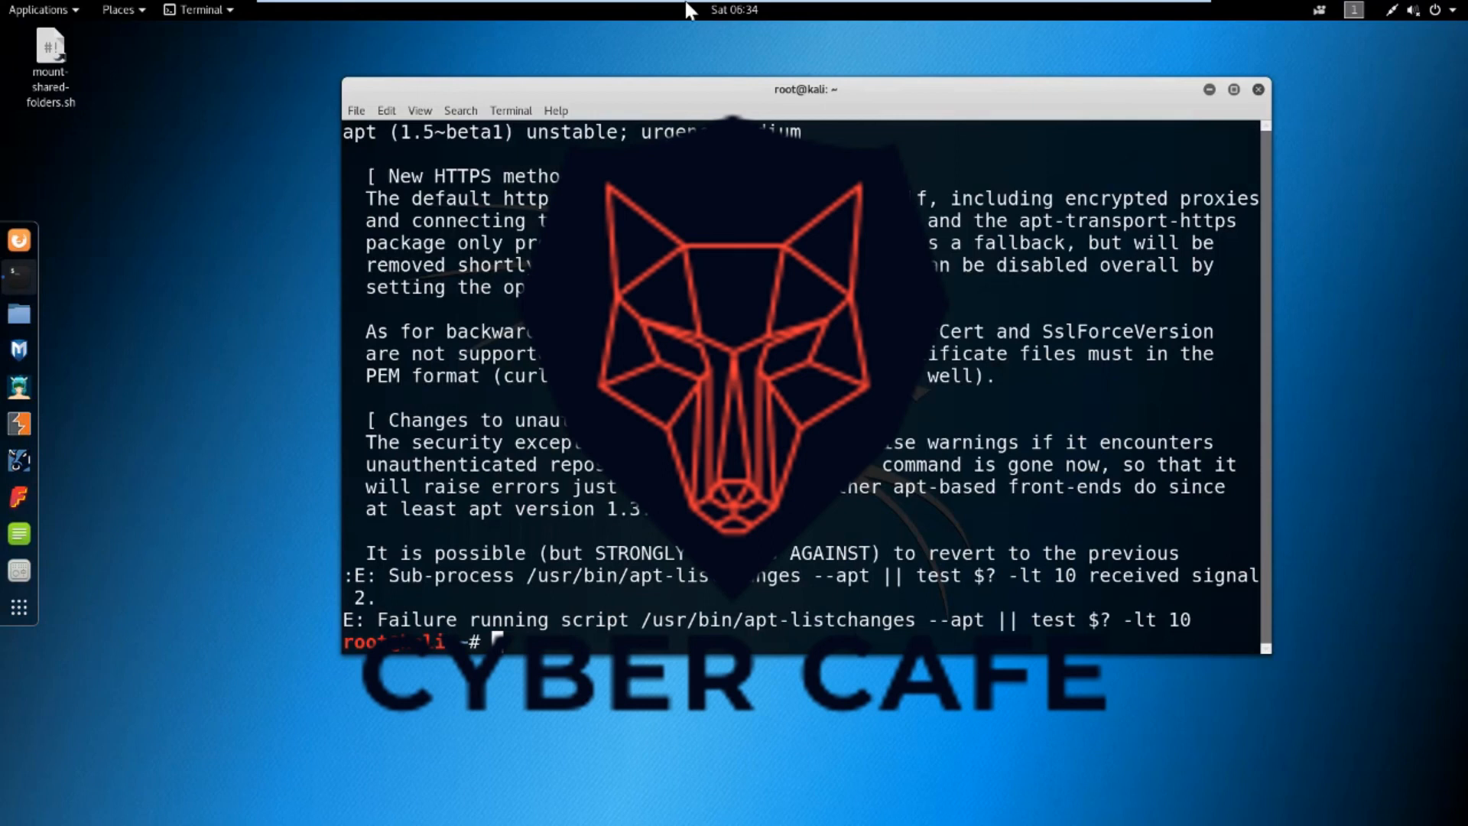
pyautogui.moveTo(811, 8)
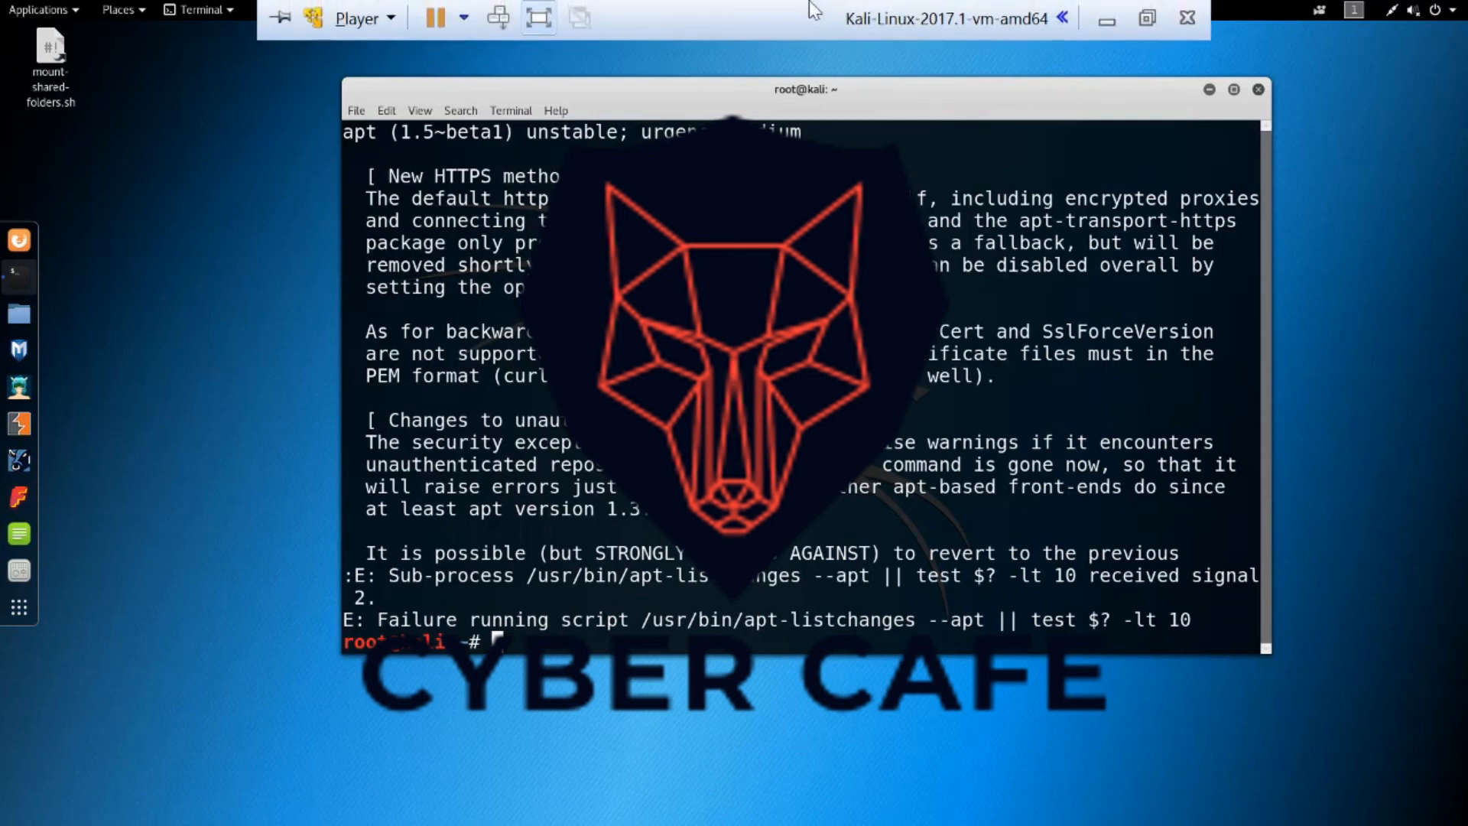